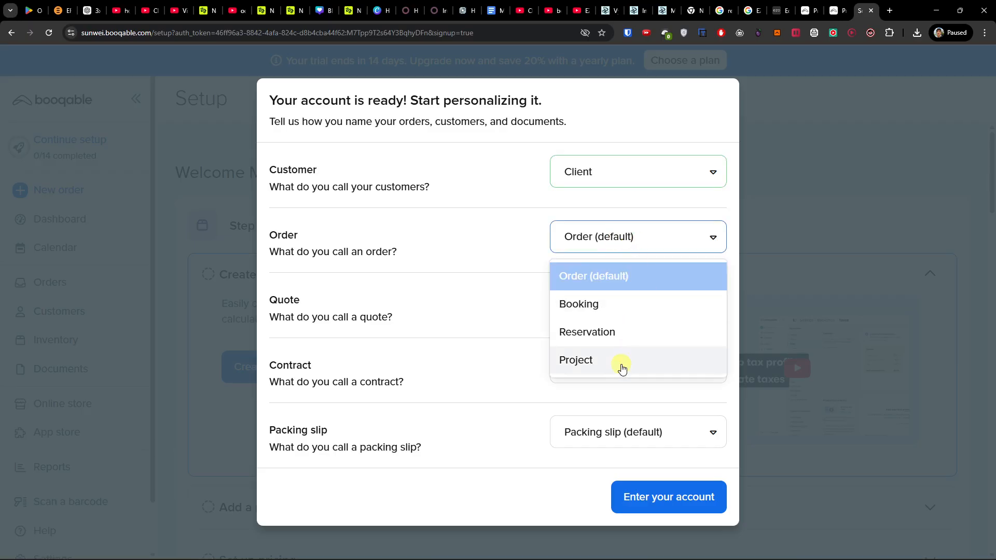
Step: Set the account terminology to call an order "Project" and a quote "Proposal"
left_click(634, 306)
left_click(634, 236)
left_click(599, 360)
left_click(598, 303)
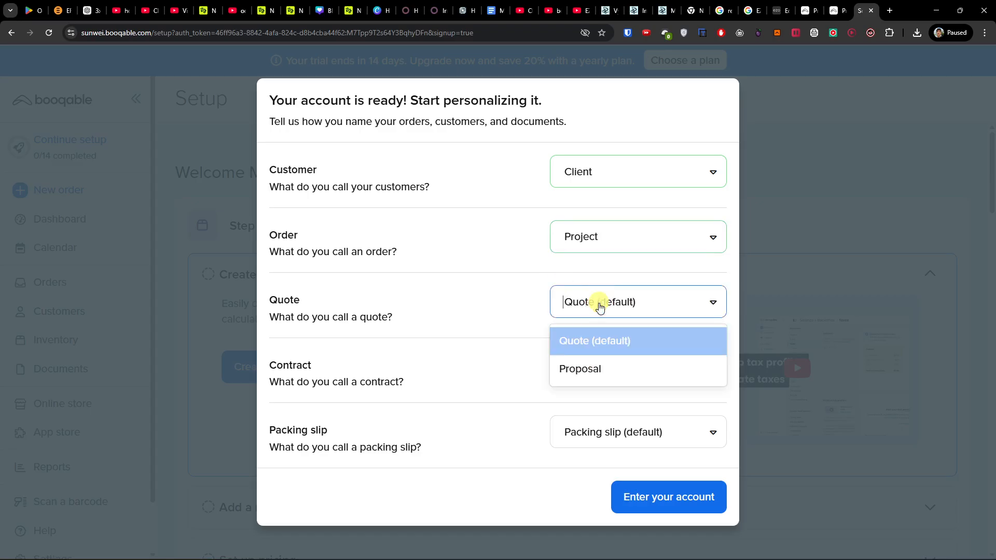
left_click(614, 371)
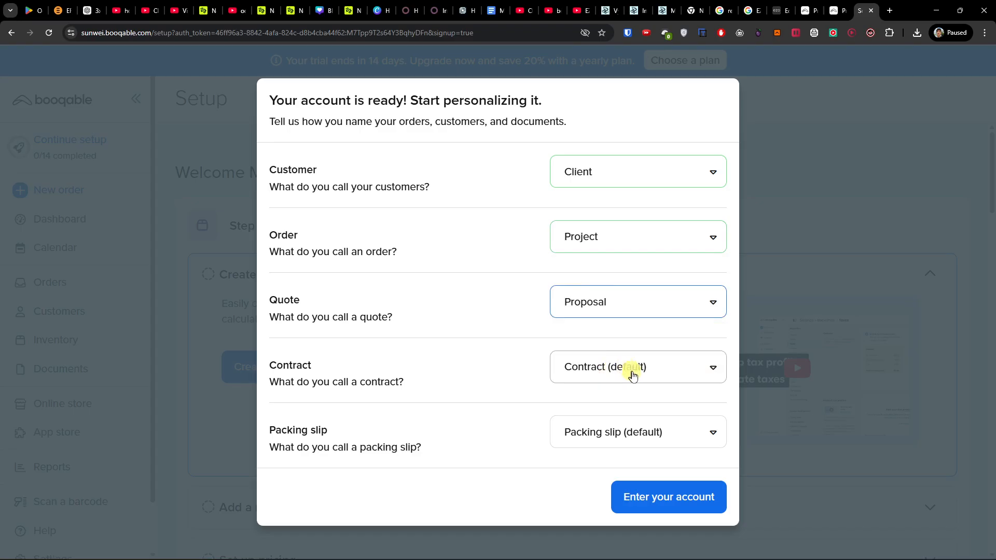
Step: Keep the default names for contract and packing slip, and enter the account
left_click(637, 370)
left_click(497, 356)
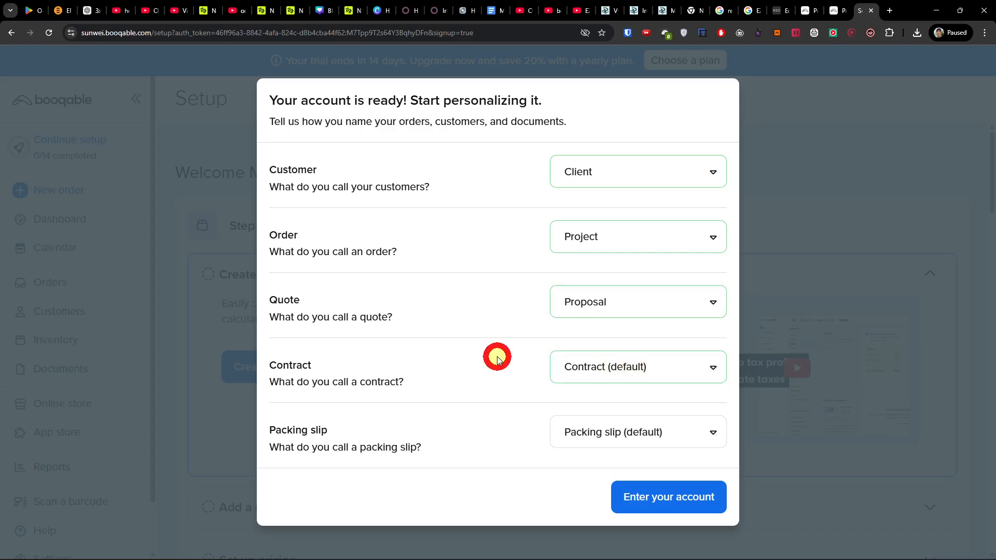
left_click(618, 424)
left_click(507, 401)
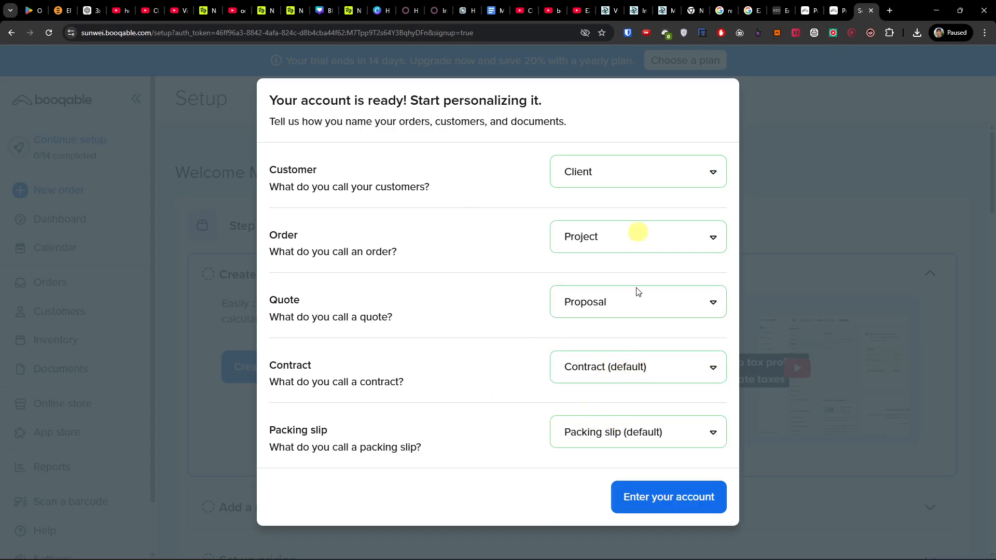
left_click(671, 501)
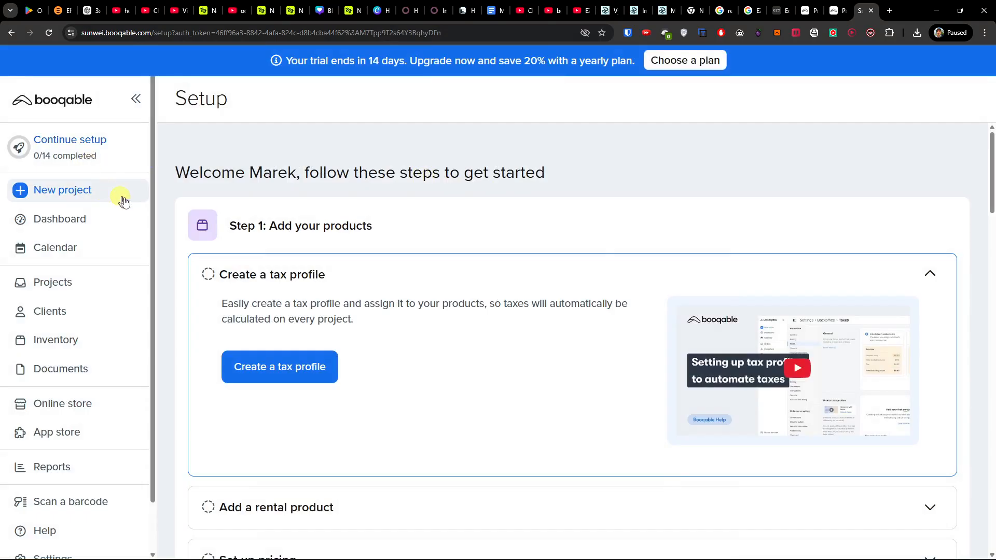
Step: Start a tax profile from the setup checklist and name the new product tax profile "Standard Tax"
scroll(129, 207, "down", 1)
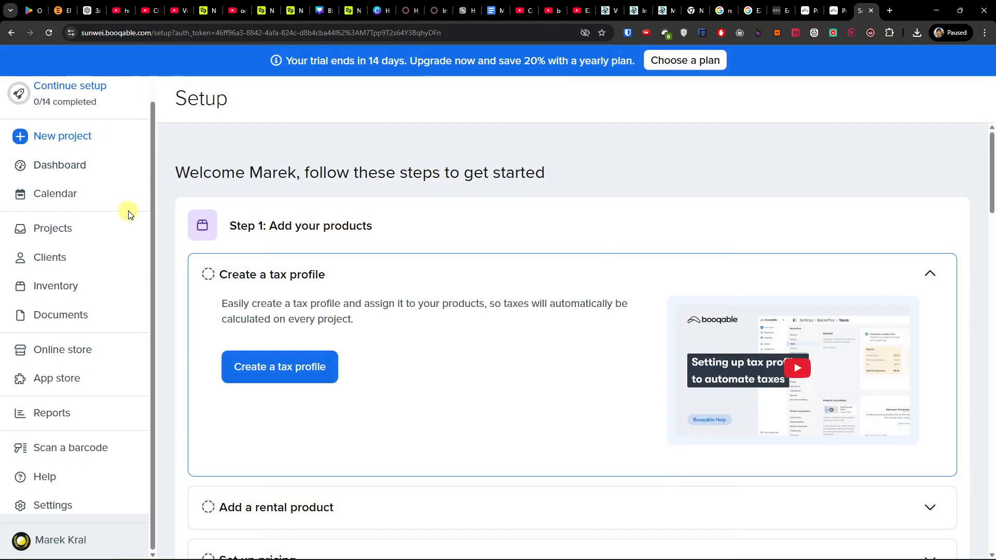
scroll(126, 212, "up", 1)
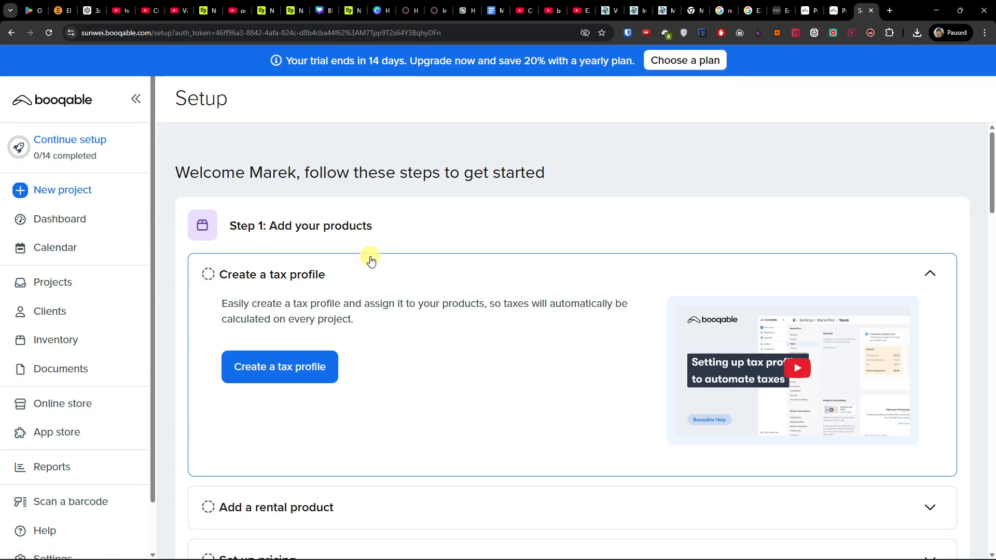
scroll(370, 260, "down", 8)
scroll(369, 260, "up", 6)
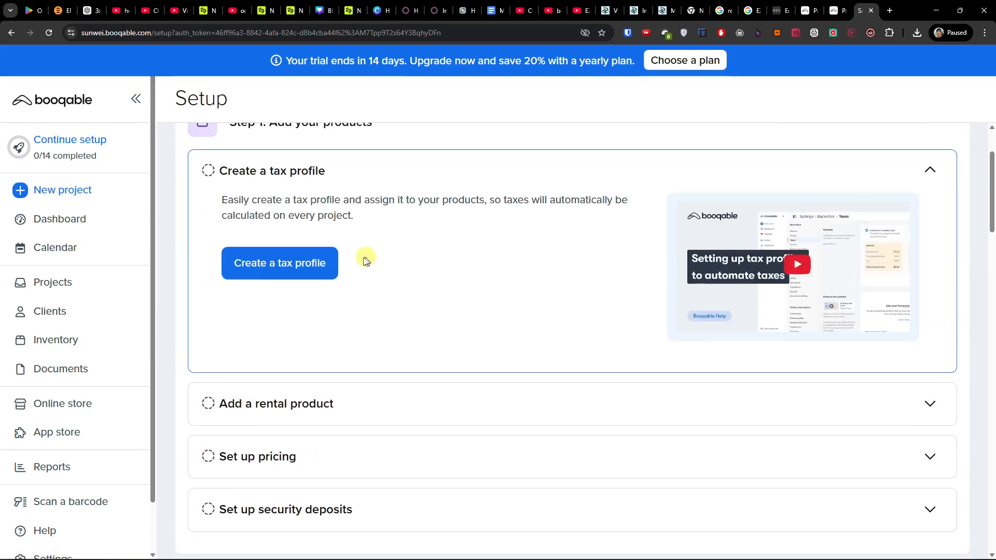
left_click(313, 267)
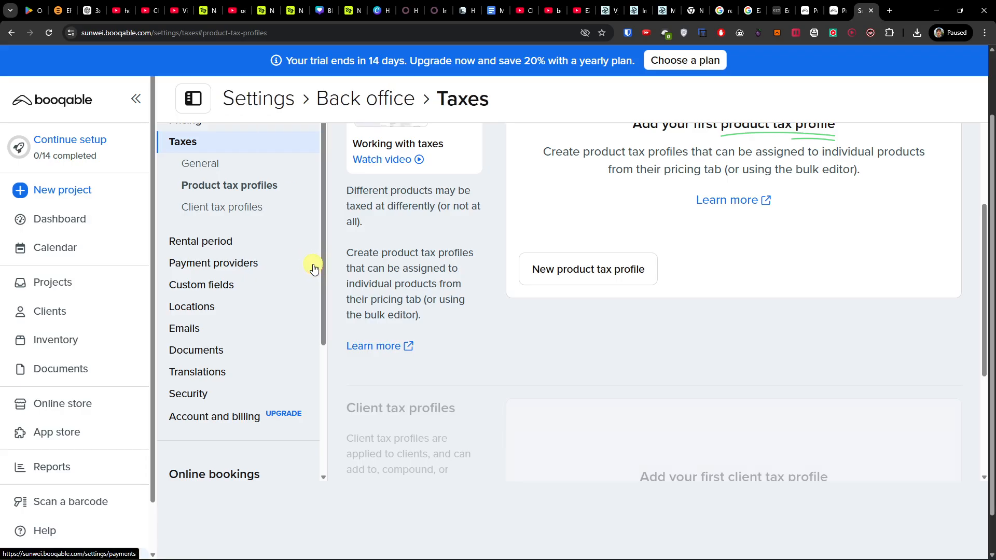
left_click(605, 370)
left_click(606, 187)
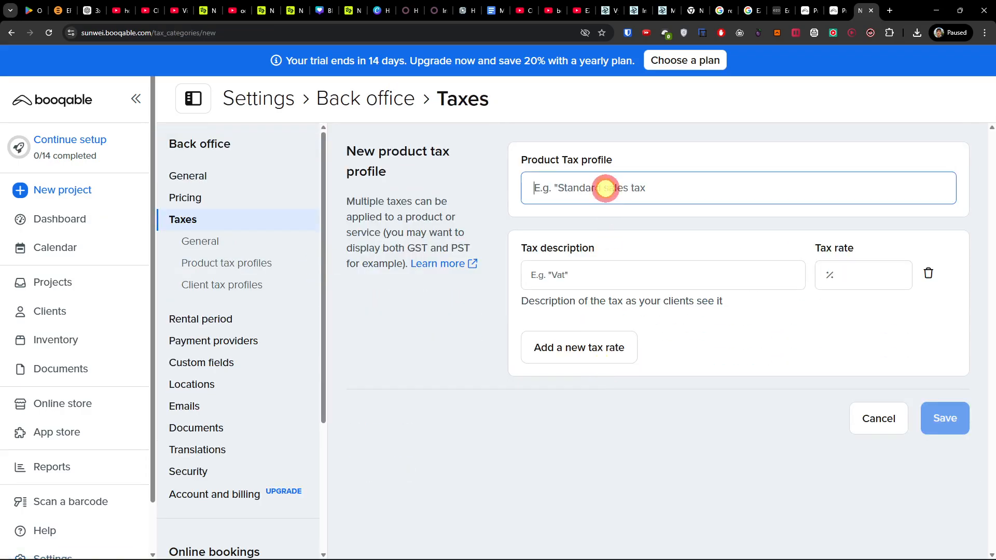
type("Standa")
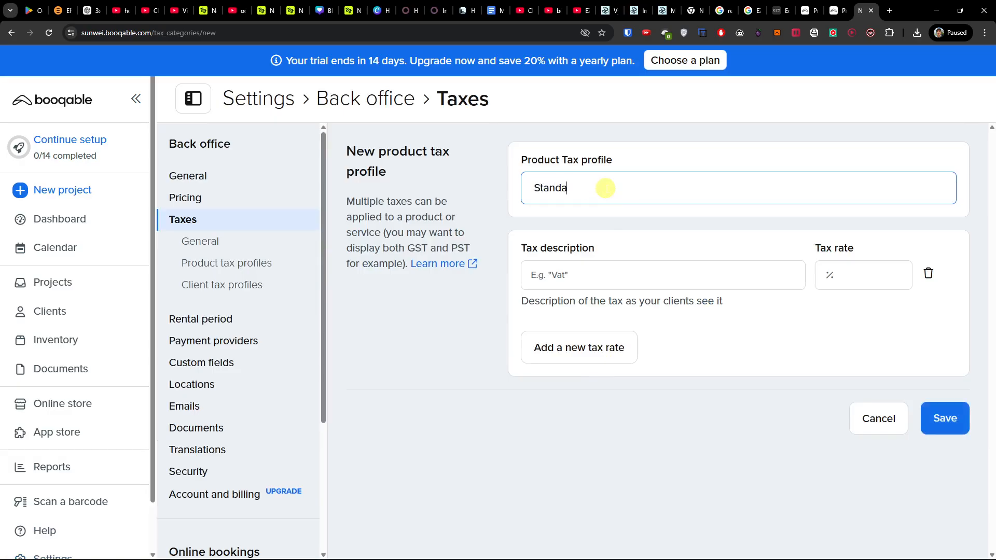
key("Tab")
key("Tab")
Step: Describe the tax as "TAX" with a rate of 23% and save the product tax profile
left_click(645, 265)
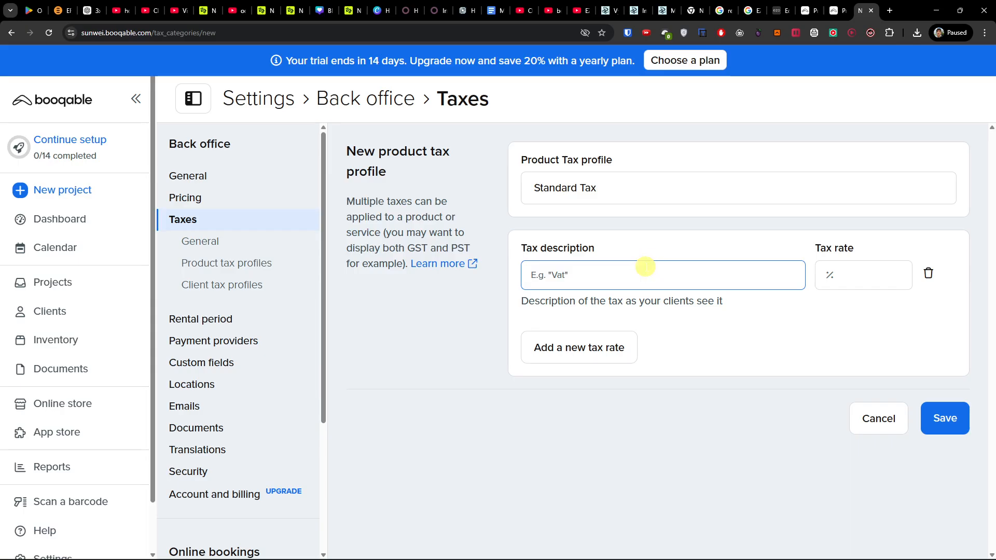
key("Tab")
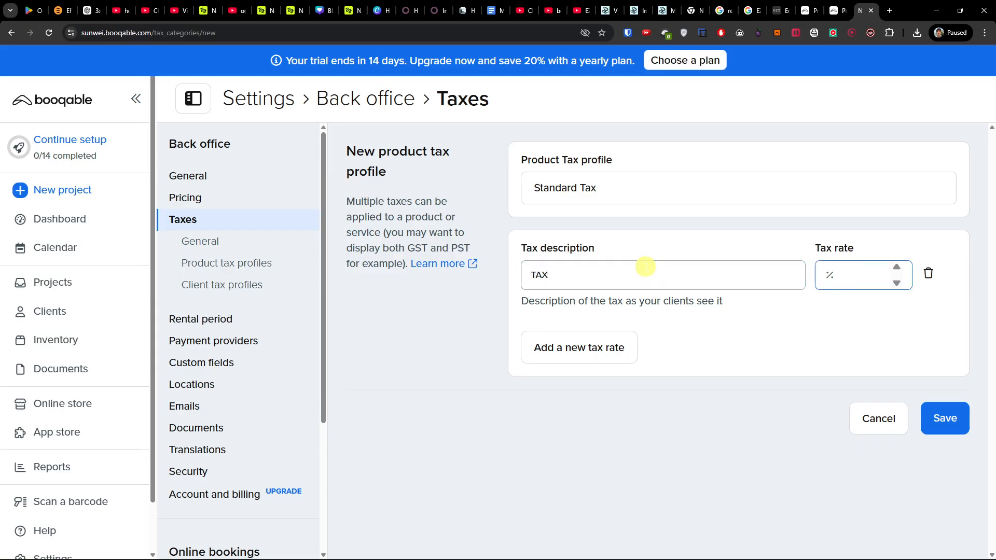
left_click(745, 332)
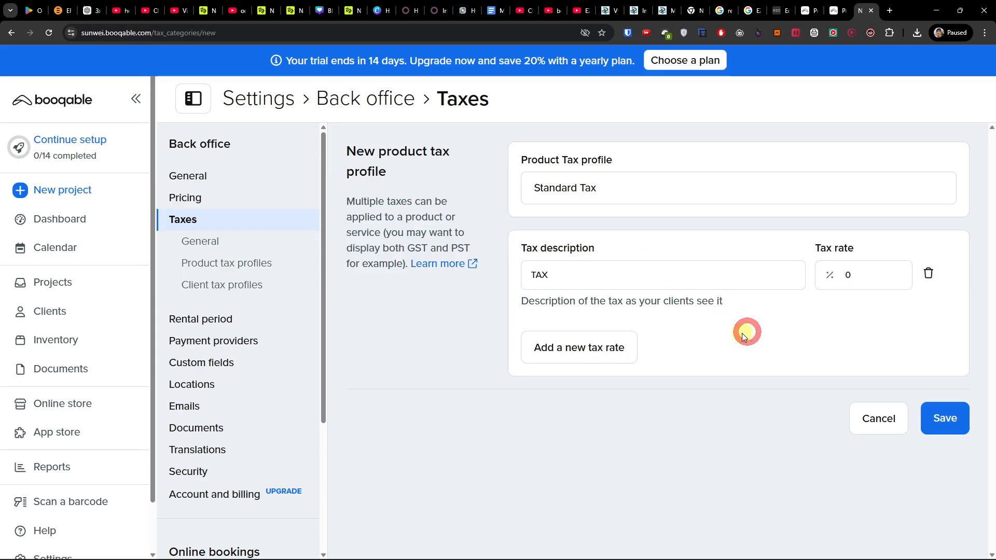
double_click(862, 278)
type("23")
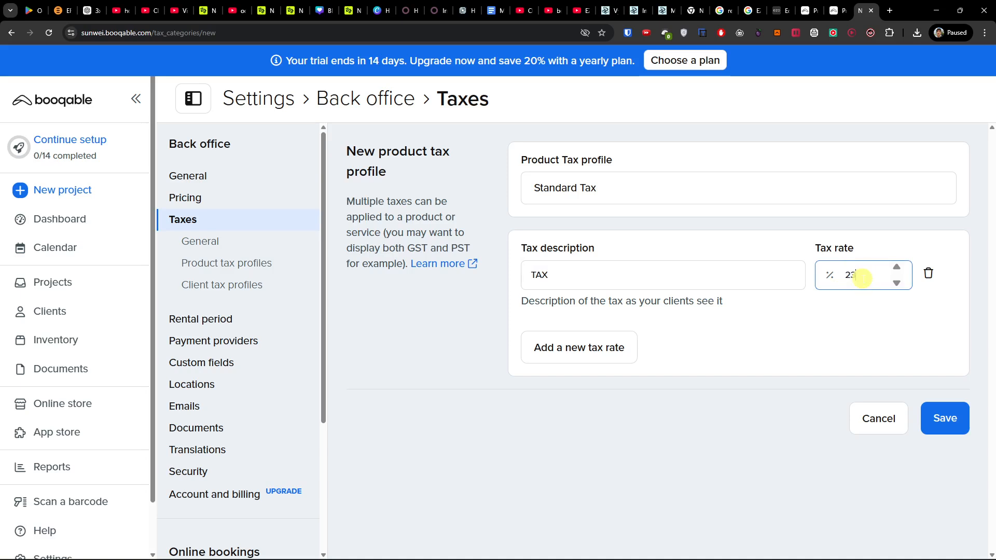
left_click(949, 416)
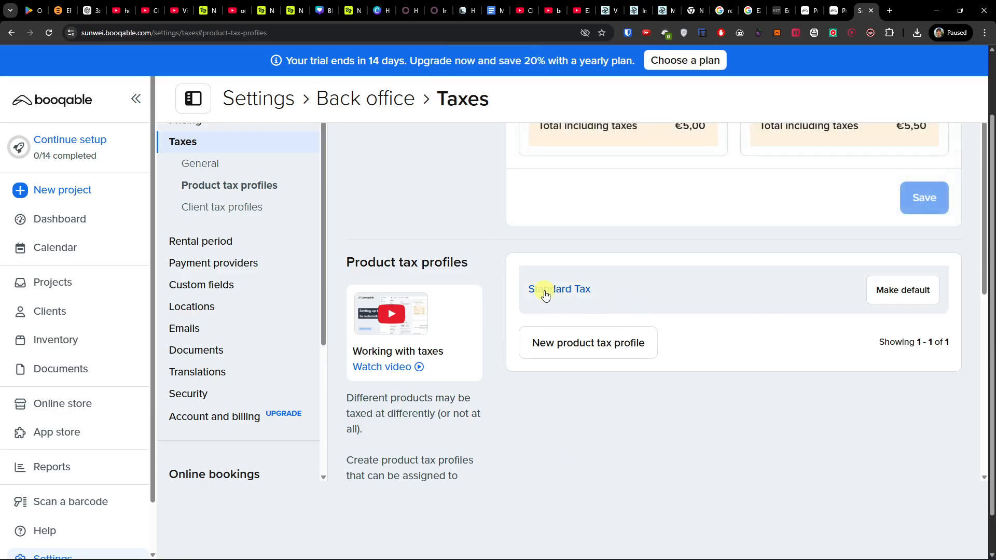
Step: Start adding a rental product from the setup checklist, name it "Flower" and upload the potted plant photo as its image
left_click(93, 139)
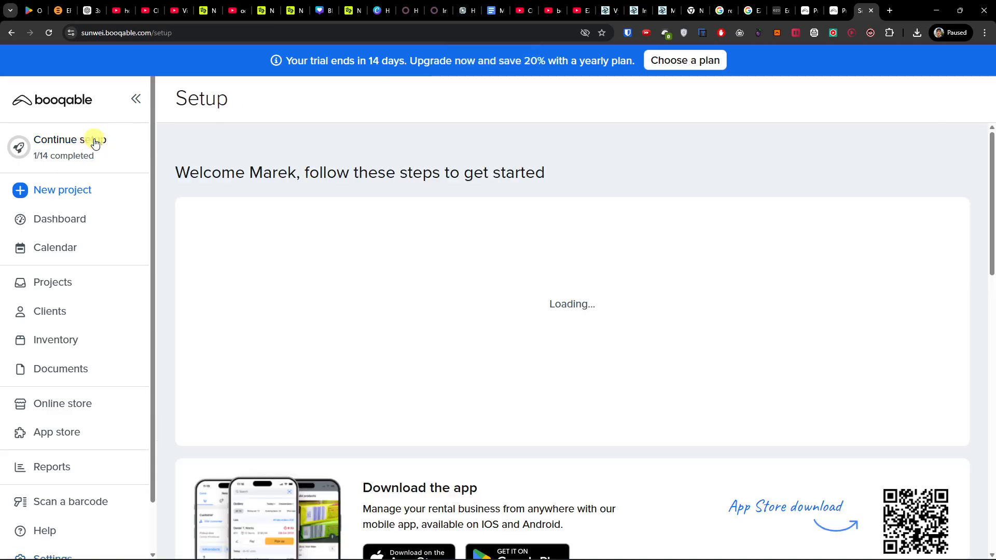
scroll(446, 319, "down", 2)
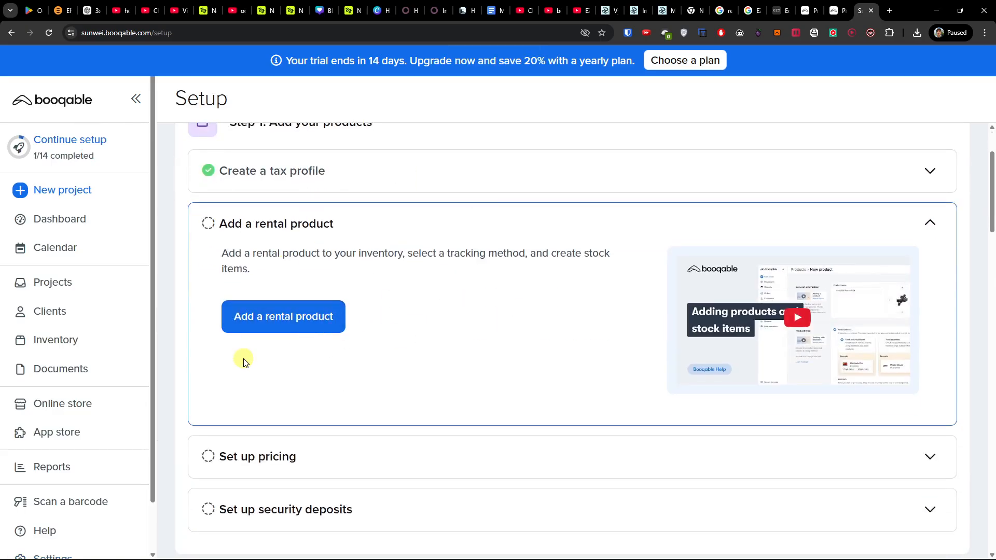
left_click(268, 319)
left_click(272, 302)
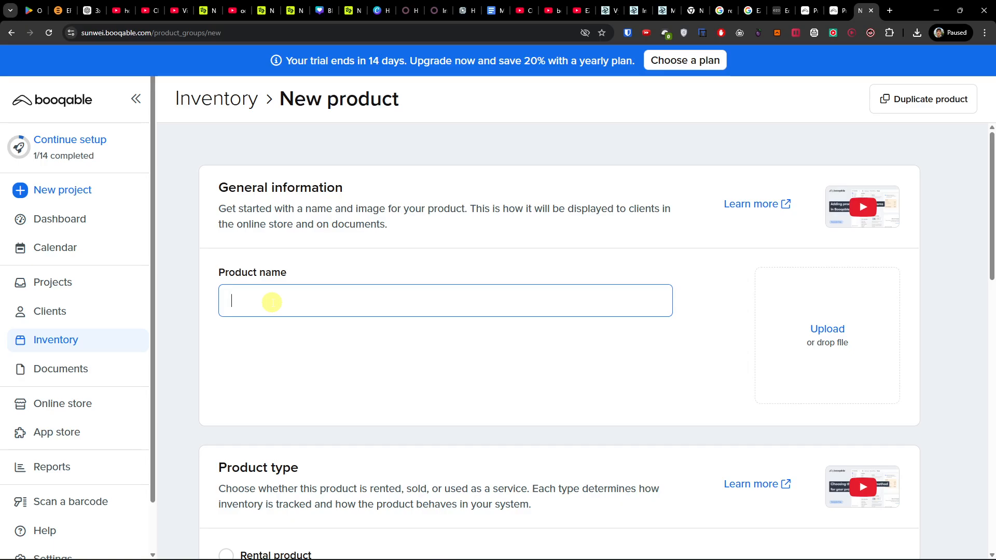
type("Flower")
left_click(851, 325)
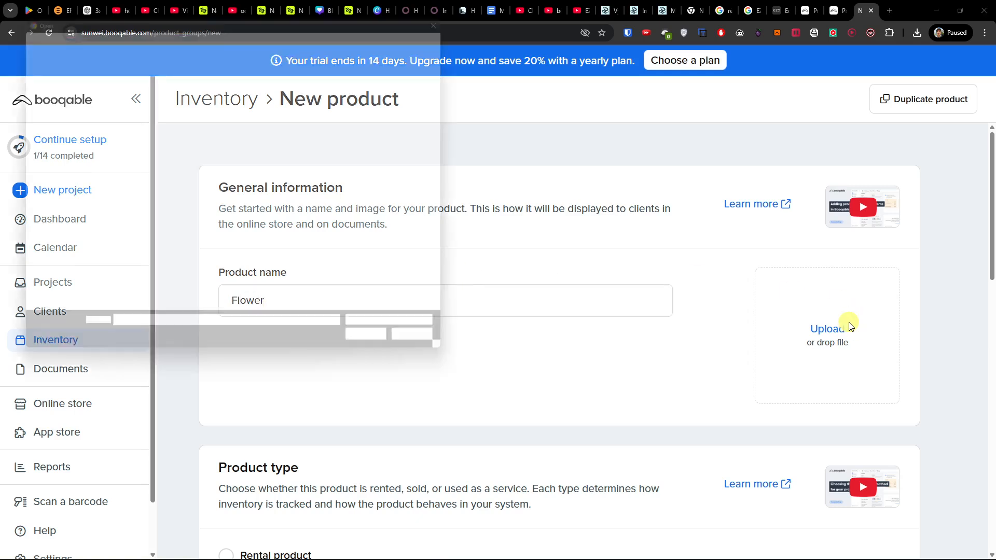
left_click_drag(249, 11, 0, 211)
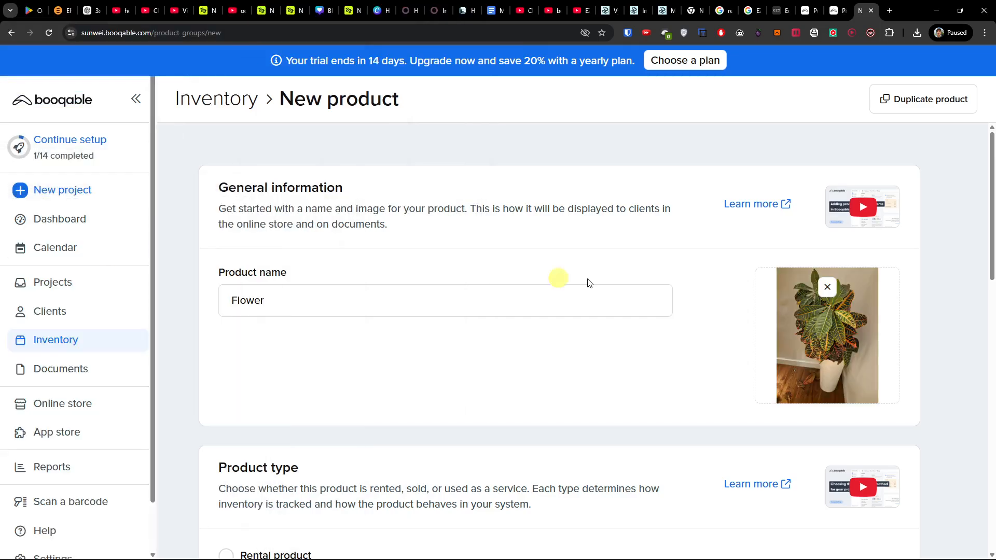
Step: Set the product type of the new product to Rental product
scroll(505, 381, "down", 4)
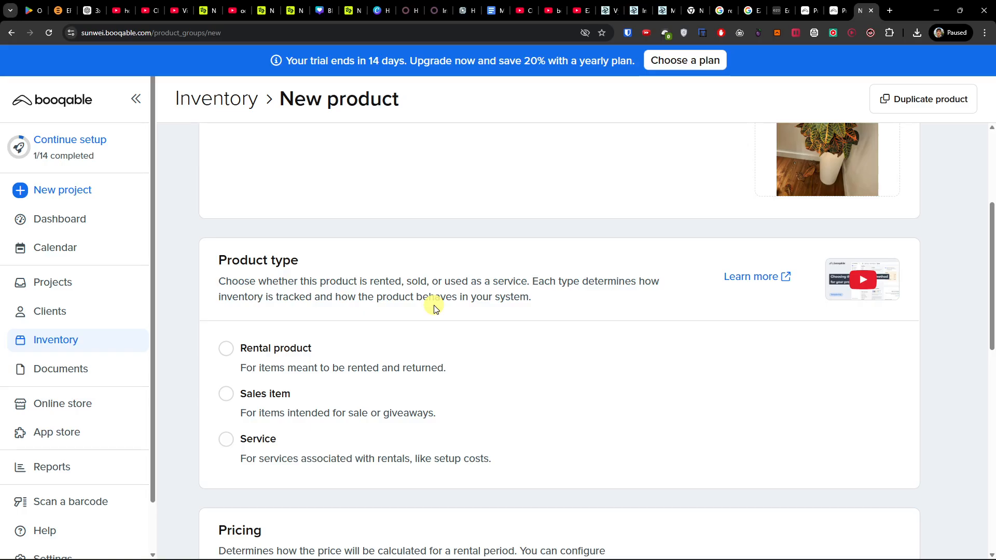
left_click_drag(511, 281, 562, 291)
left_click(571, 297)
scroll(447, 290, "down", 1)
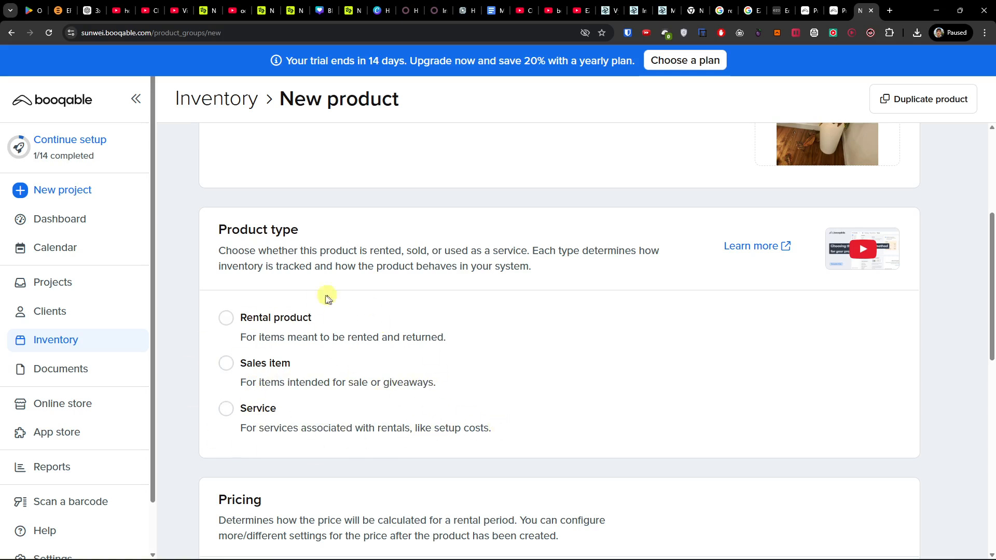
left_click(289, 318)
Step: Choose Track individually as the tracking method for the rental product
scroll(409, 342, "down", 2)
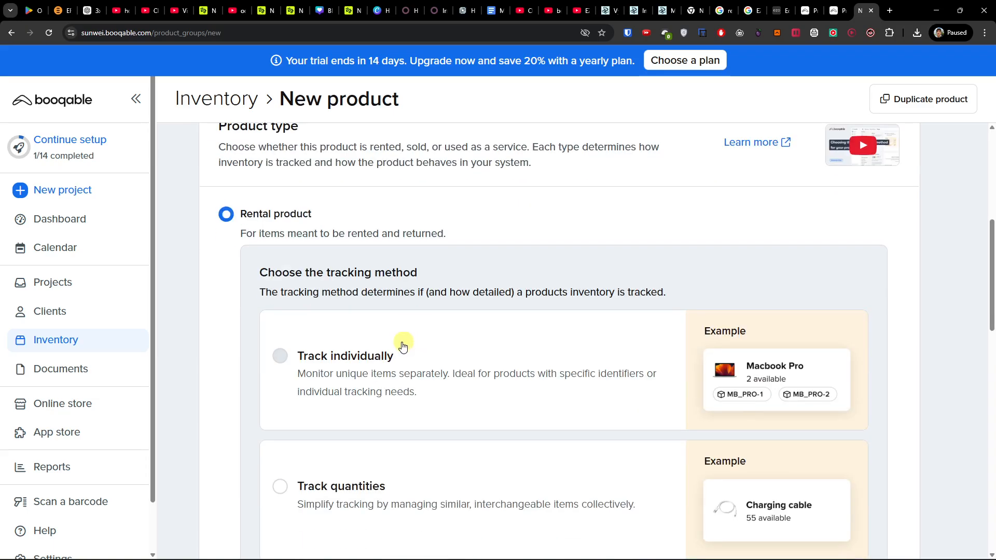
scroll(256, 341, "down", 2)
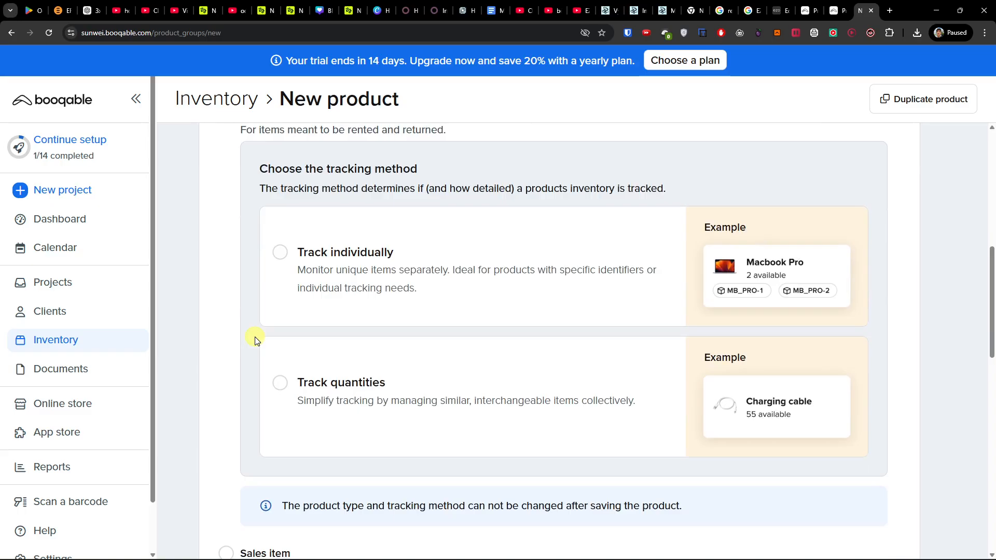
scroll(349, 329, "up", 6)
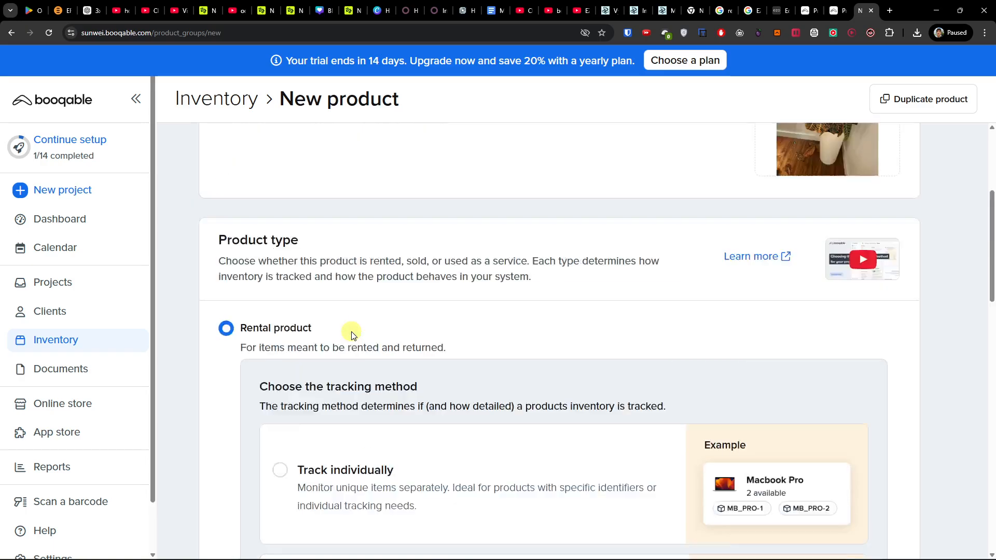
scroll(473, 288, "down", 4)
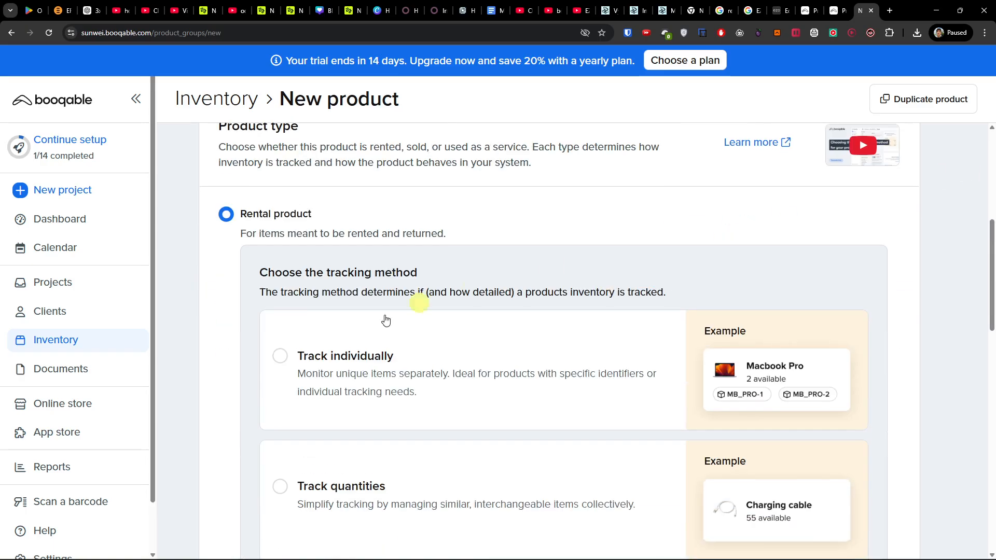
scroll(344, 362, "down", 2)
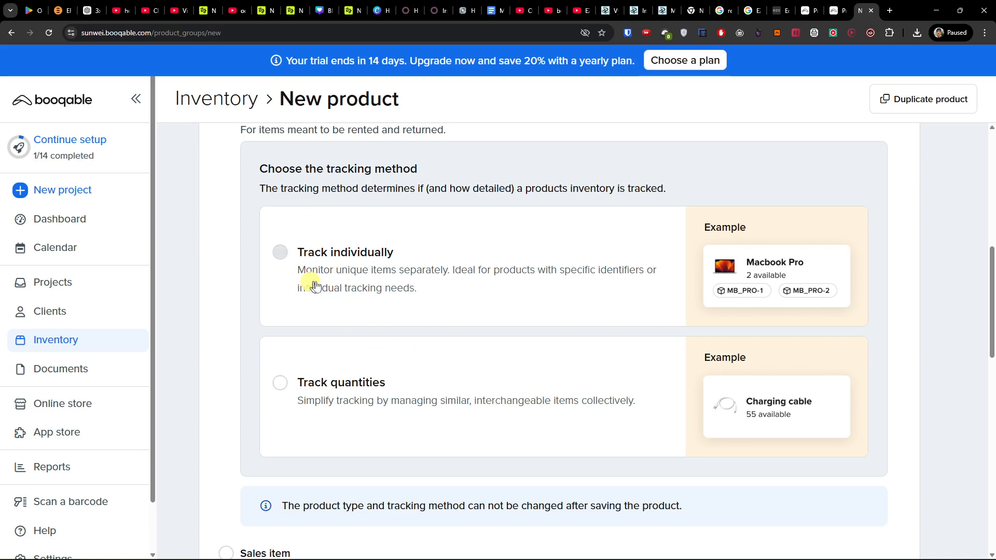
left_click(359, 268)
Step: Set the product's flat fee to €5,00 and keep Day as the pricing period
scroll(523, 363, "down", 4)
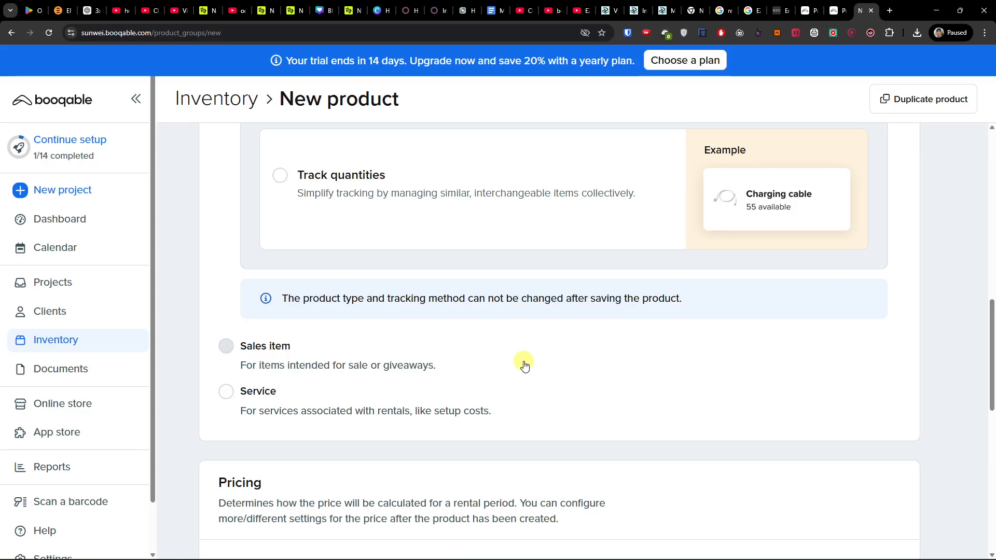
scroll(523, 362, "down", 2)
scroll(442, 292, "up", 6)
scroll(442, 292, "down", 6)
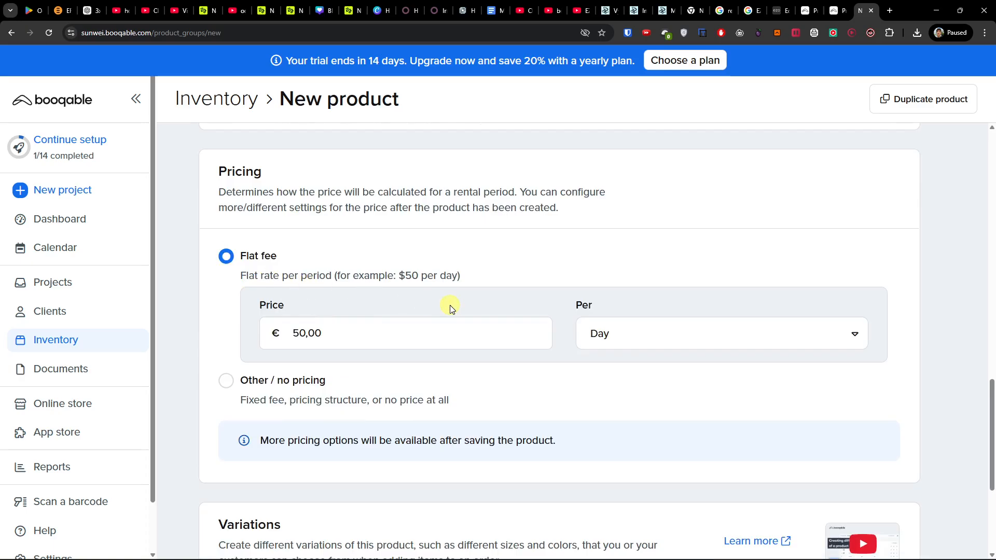
left_click(593, 333)
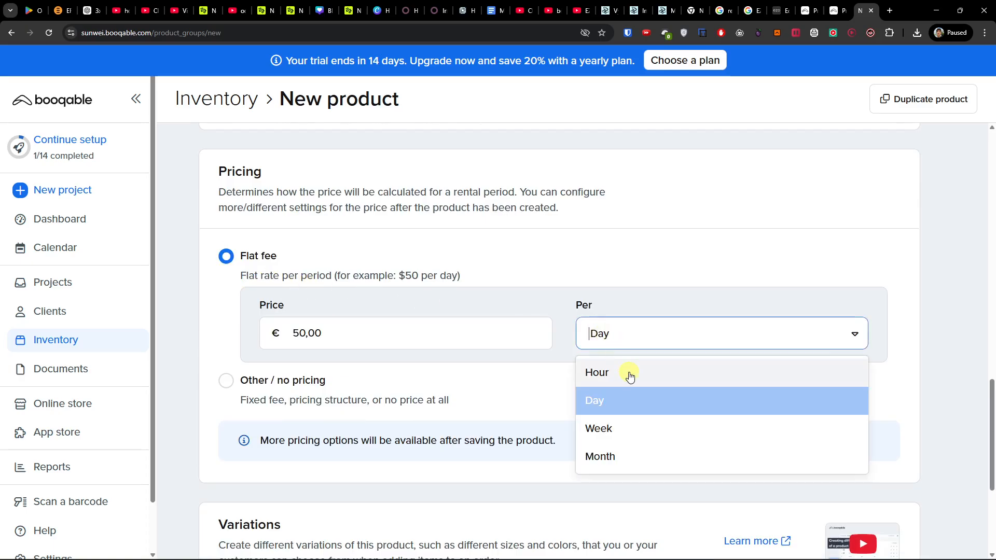
left_click(345, 334)
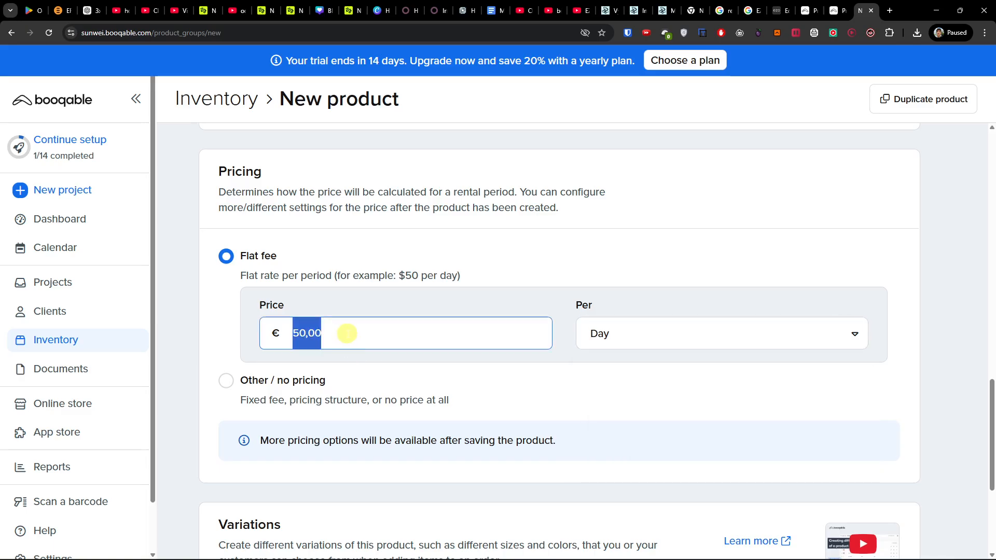
type("5")
left_click(607, 273)
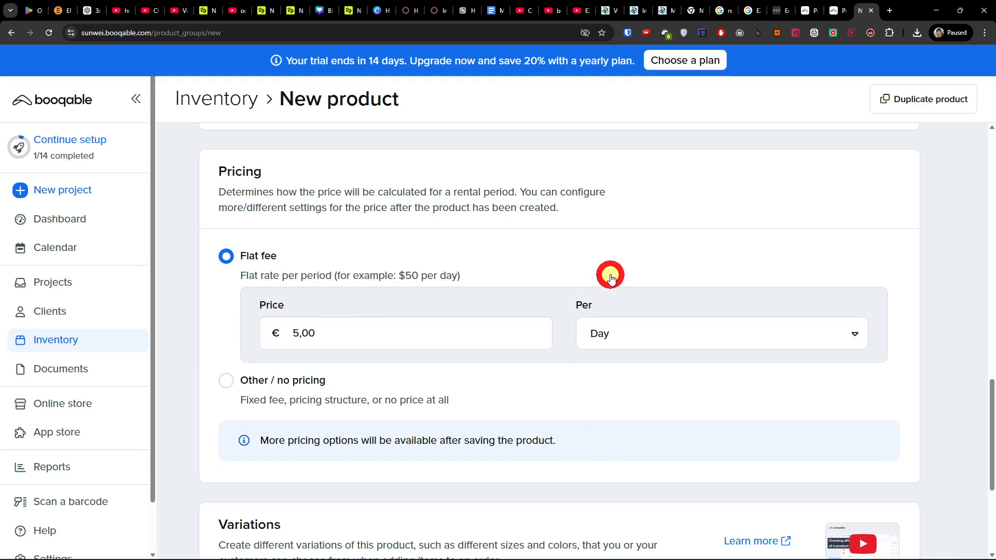
left_click(622, 345)
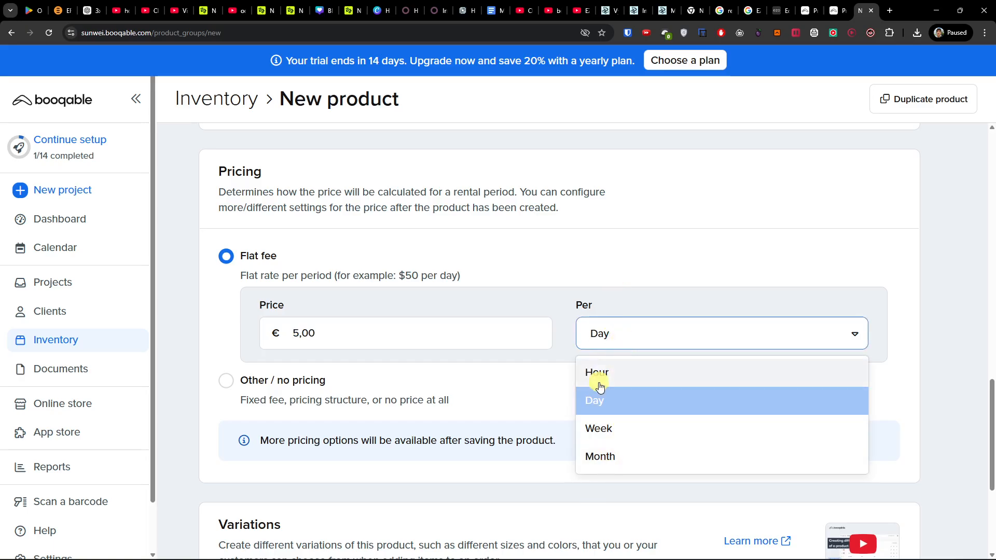
left_click(573, 256)
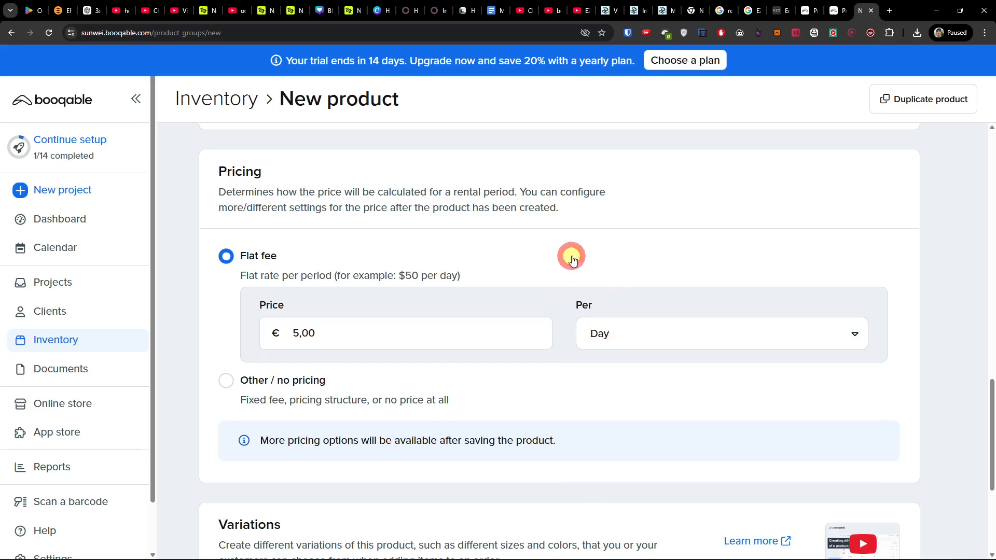
Step: Try the Other / no pricing option for the product, and return its pricing to Flat fee
left_click(307, 388)
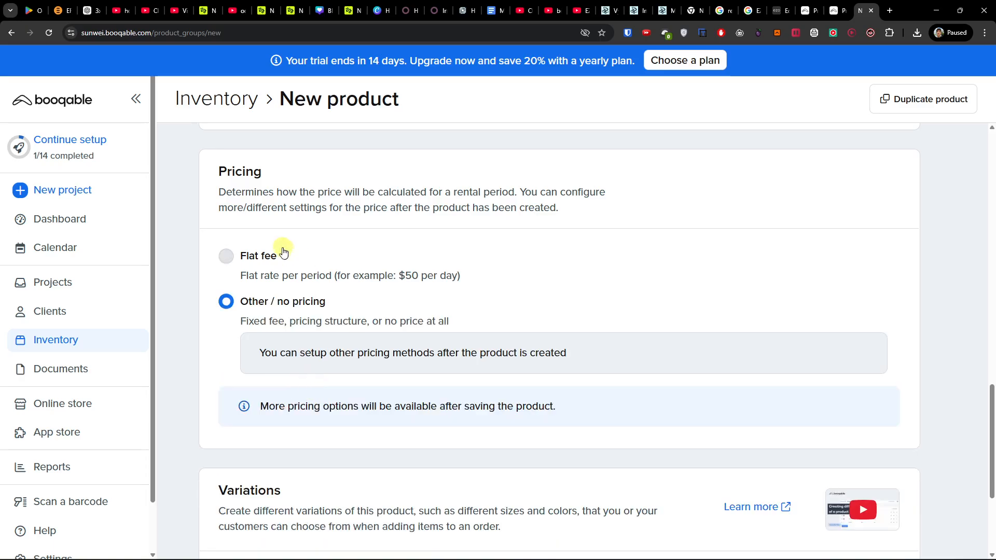
left_click(242, 261)
left_click_drag(245, 278, 460, 282)
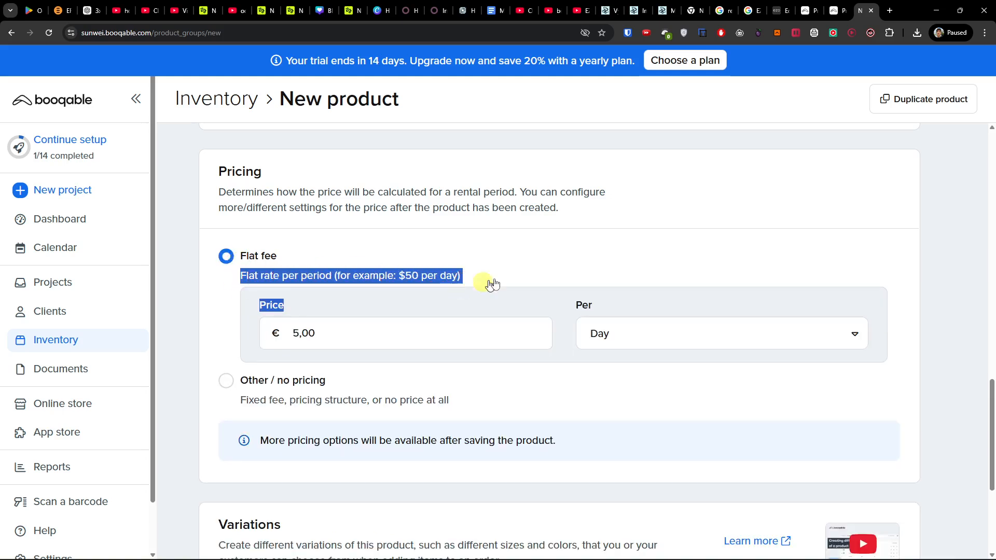
Step: Save the new rental product with variations left disabled
scroll(364, 292, "down", 4)
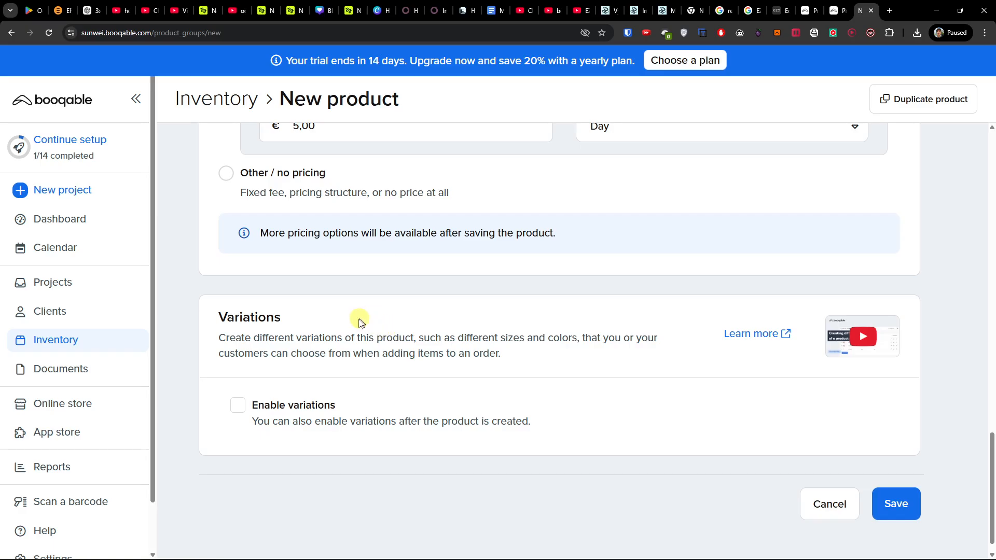
left_click(316, 408)
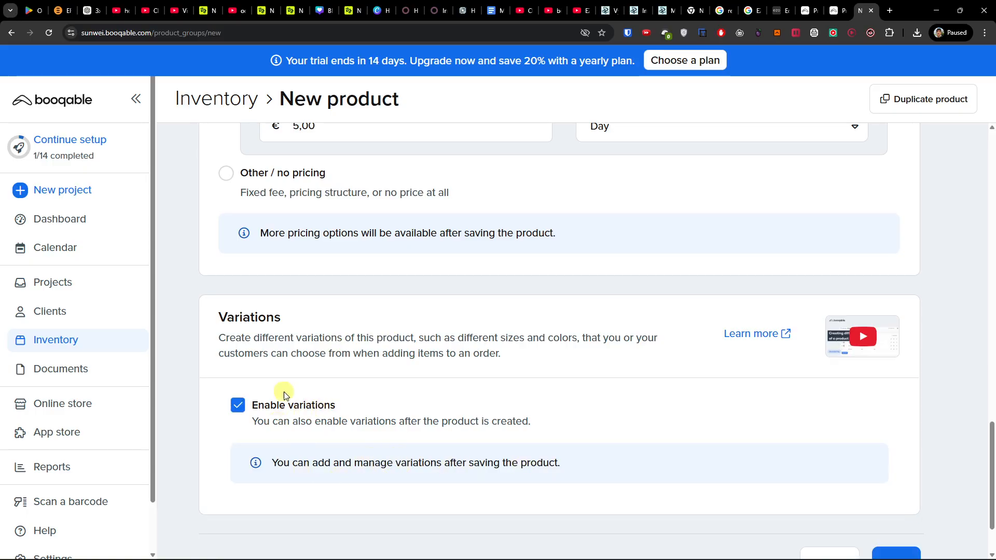
left_click(267, 404)
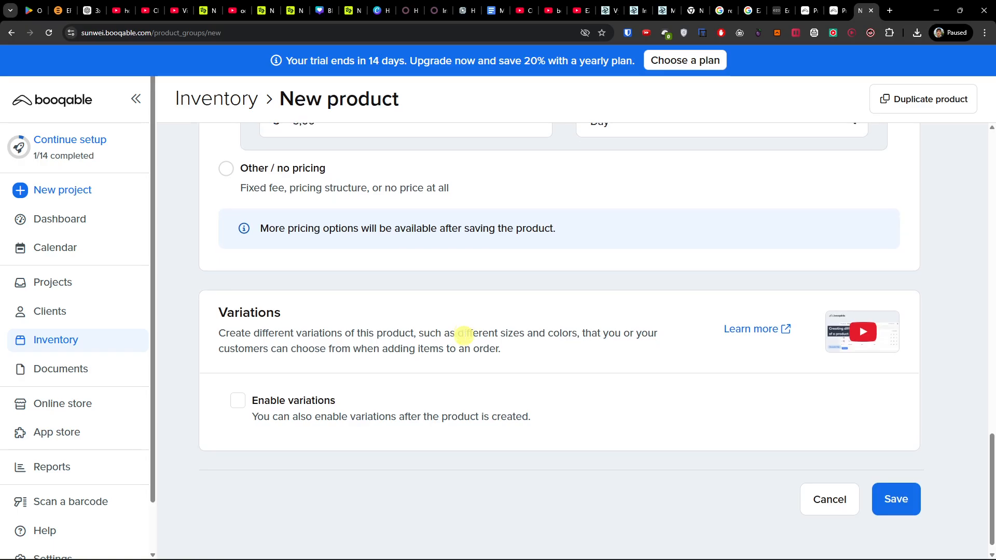
scroll(464, 336, "up", 3)
scroll(463, 336, "down", 3)
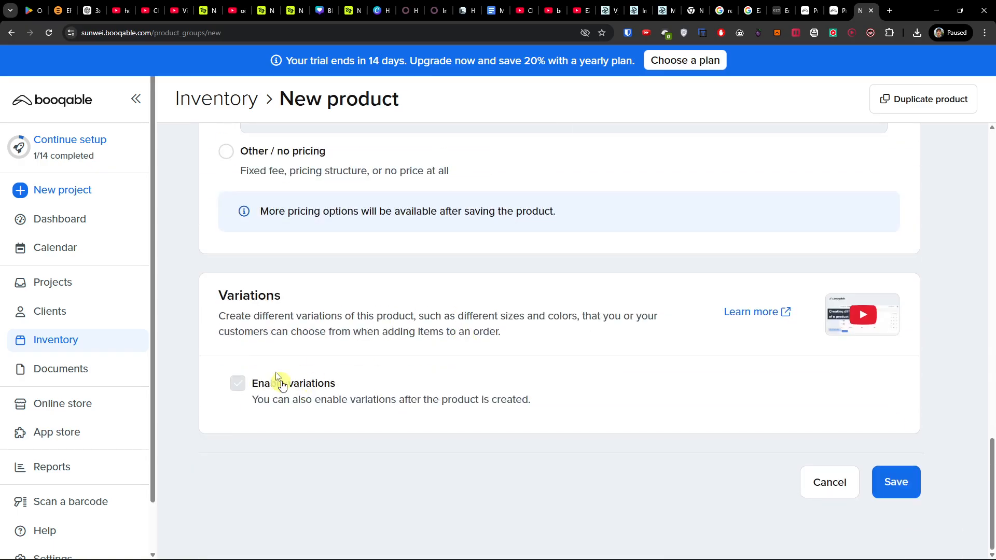
left_click(896, 482)
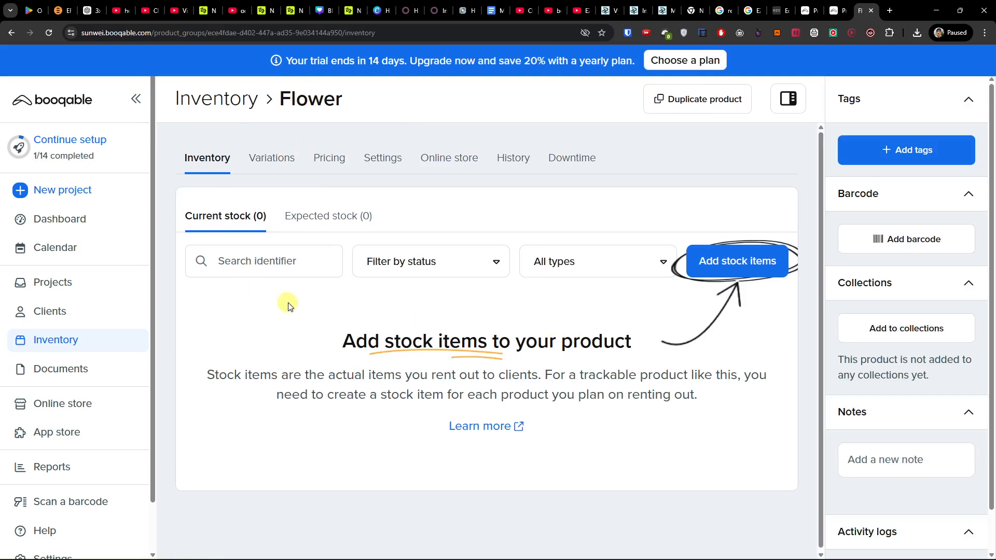
Step: Start adding stock items to the Flower product and set the quantity to 5
left_click(751, 264)
left_click(385, 149)
left_click_drag(413, 166, 160, 140)
left_click(517, 215)
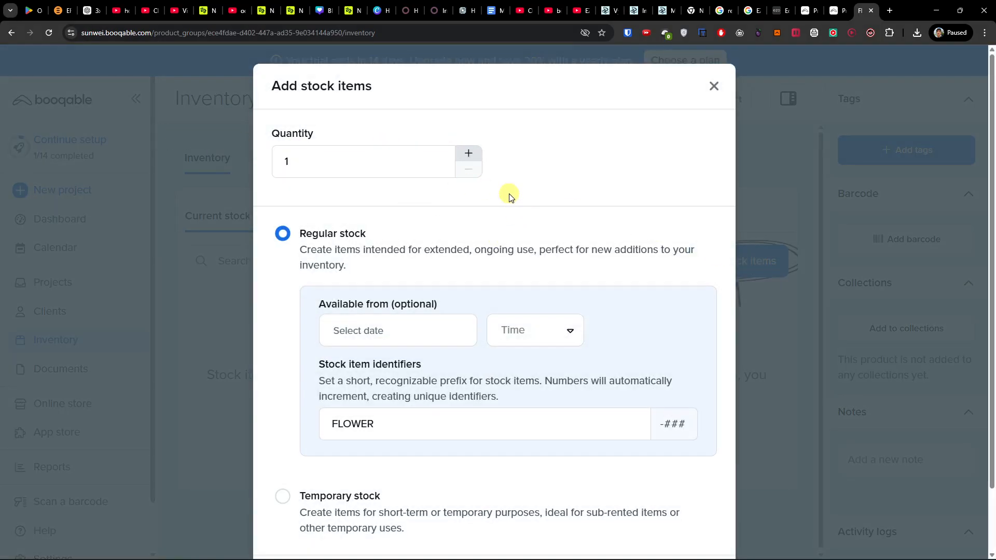
left_click_drag(410, 171, 221, 173)
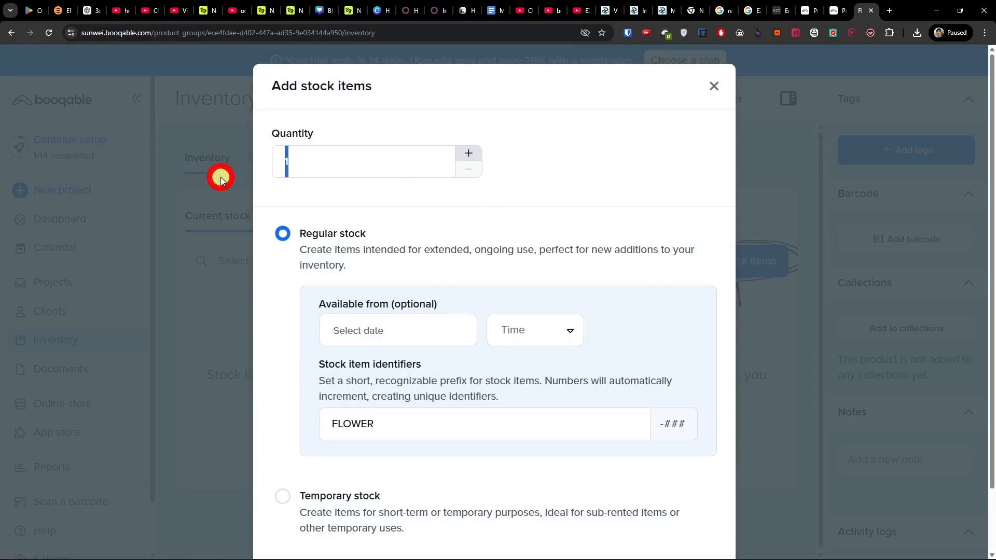
left_click(465, 151)
left_click(467, 150)
left_click(467, 150)
left_click(467, 150)
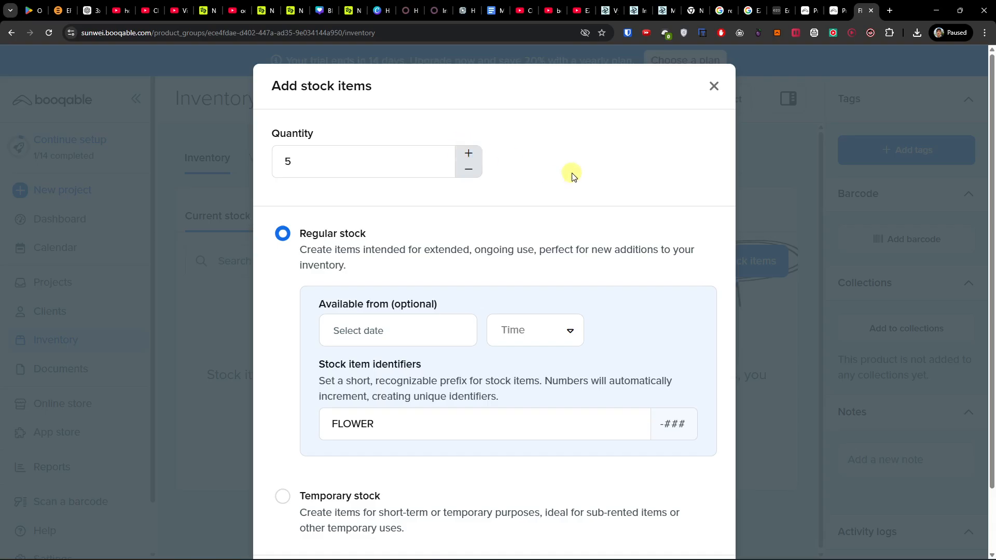
Step: Make the regular stock available from 24-02-2026 at 07:00 and add the five stock items
left_click(487, 246)
left_click(415, 331)
left_click(360, 272)
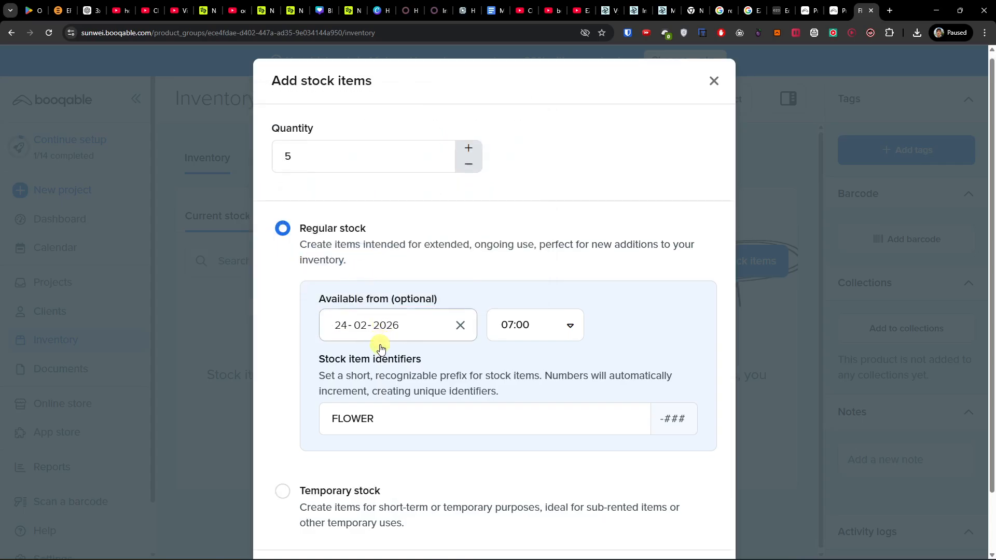
scroll(382, 343, "down", 2)
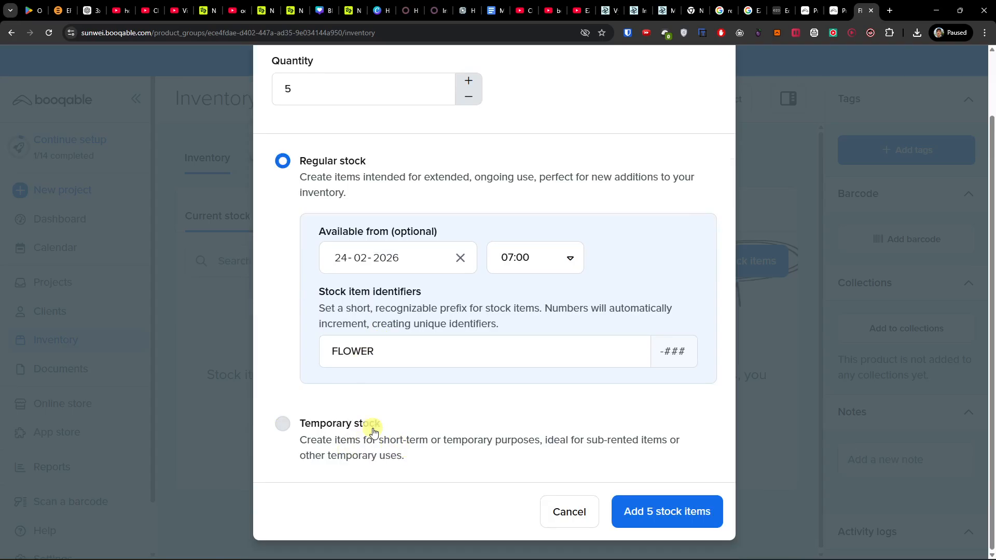
left_click(651, 499)
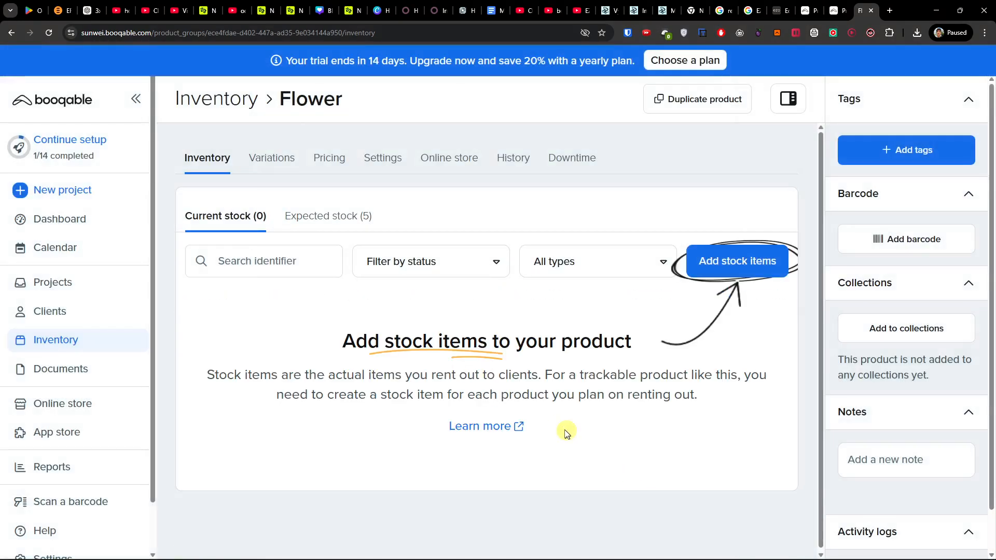
Step: Add 3 more regular stock items to the Flower product without an availability date
left_click(765, 265)
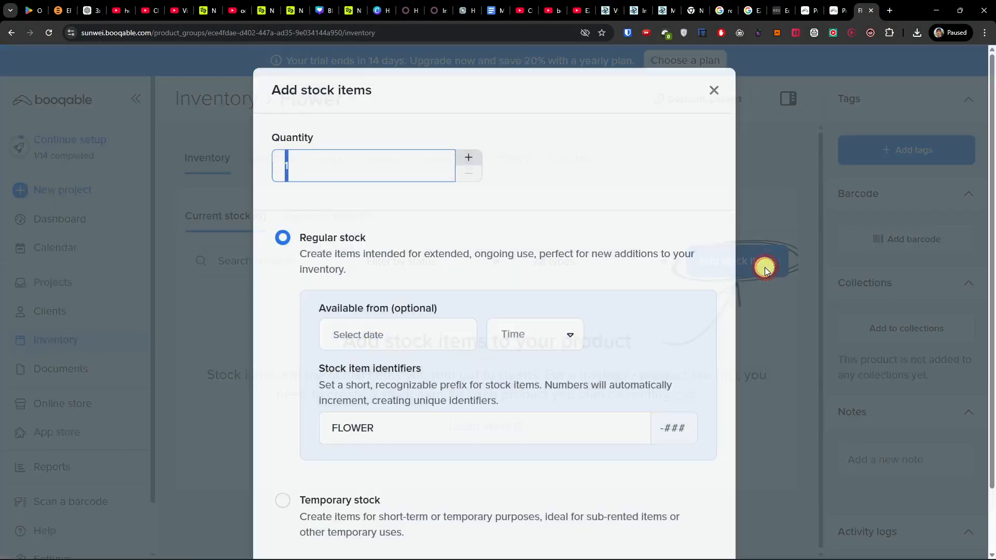
type("3")
scroll(651, 384, "down", 3)
left_click(688, 507)
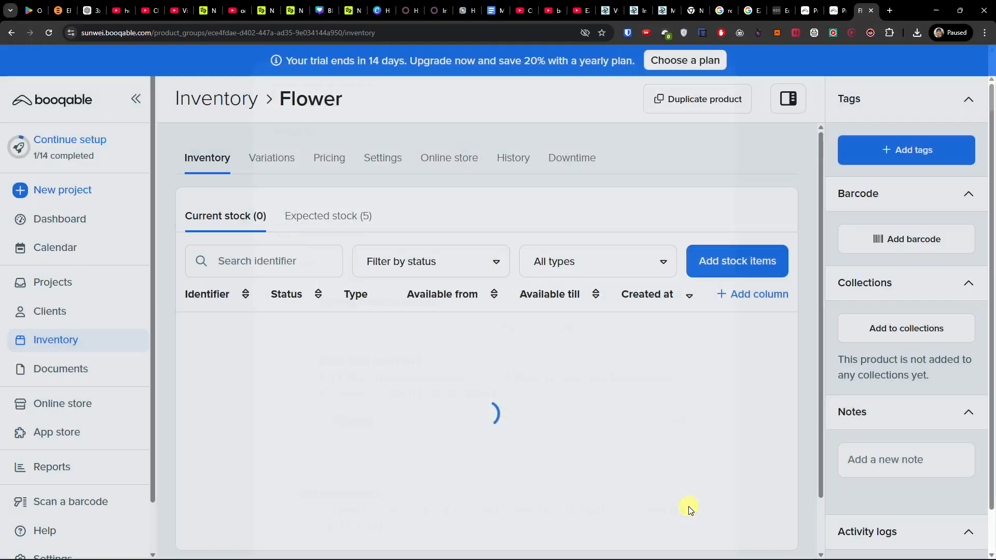
Step: Review the Flower product's current stock items and compare them with its expected stock
left_click_drag(396, 472, 329, 458)
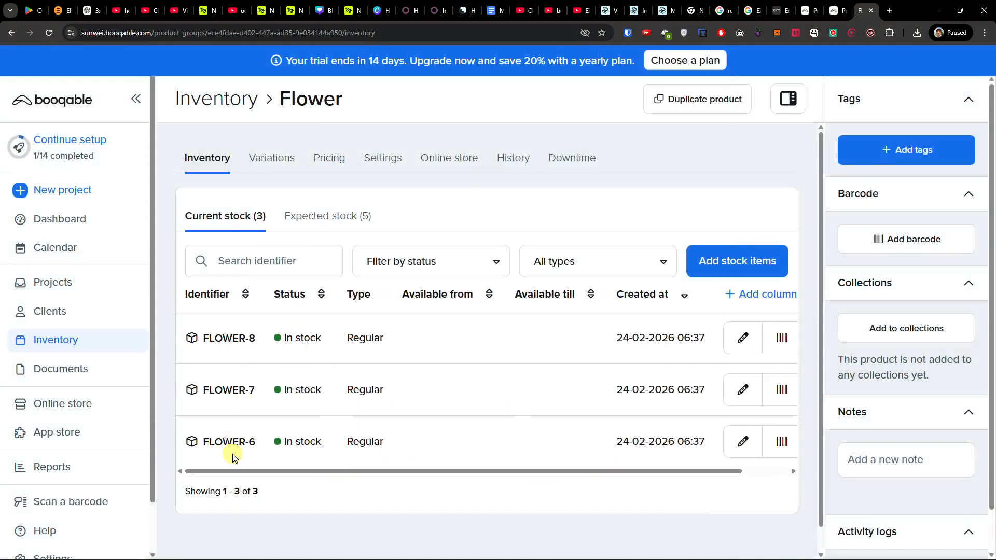
left_click_drag(484, 472, 356, 451)
left_click(305, 220)
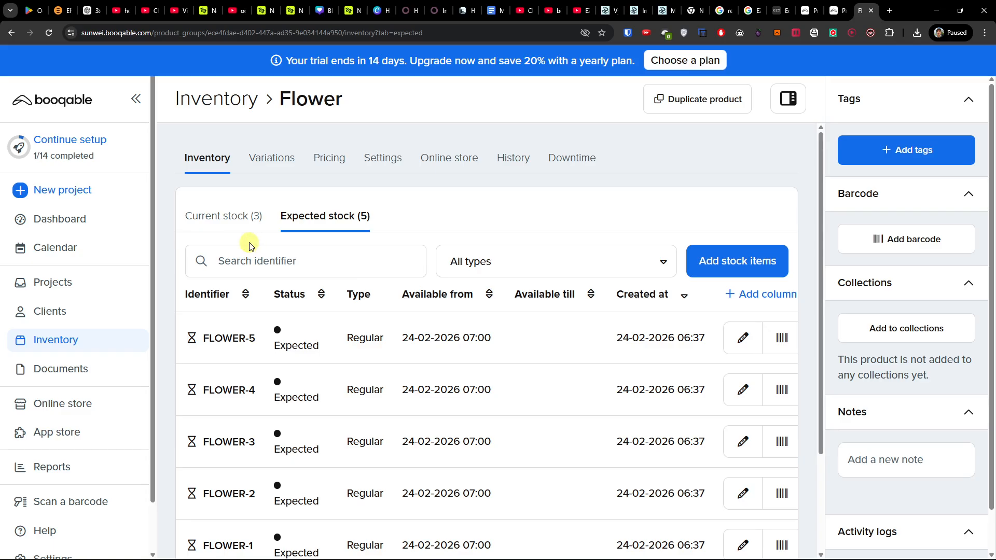
left_click(247, 217)
Step: Enable variations for the Flower product and confirm the conversion to a variable product
left_click(271, 158)
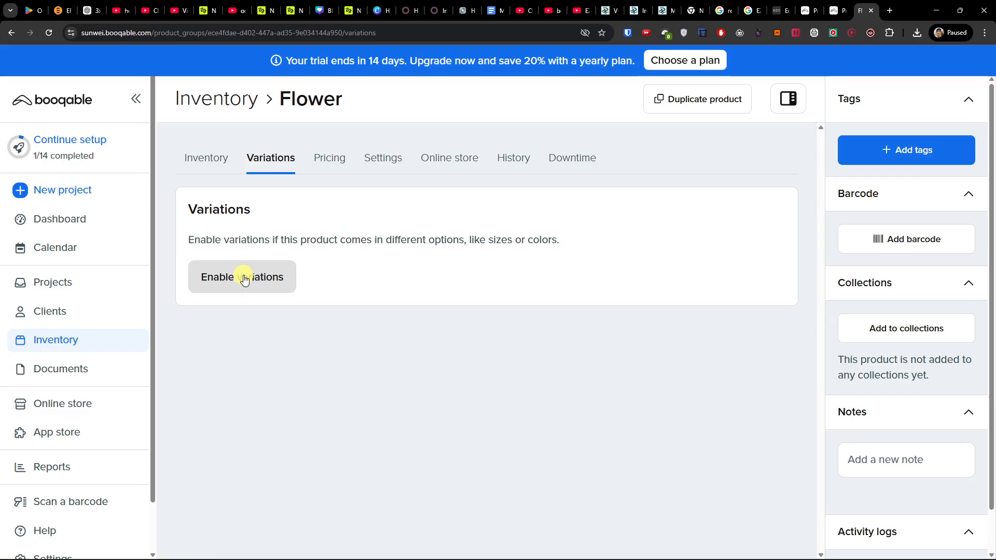
left_click(263, 279)
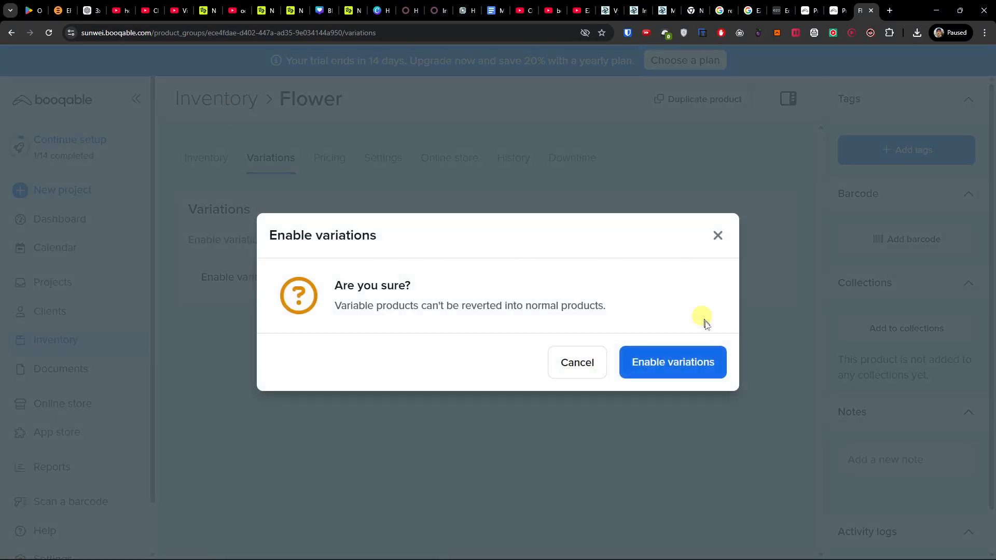
left_click(723, 238)
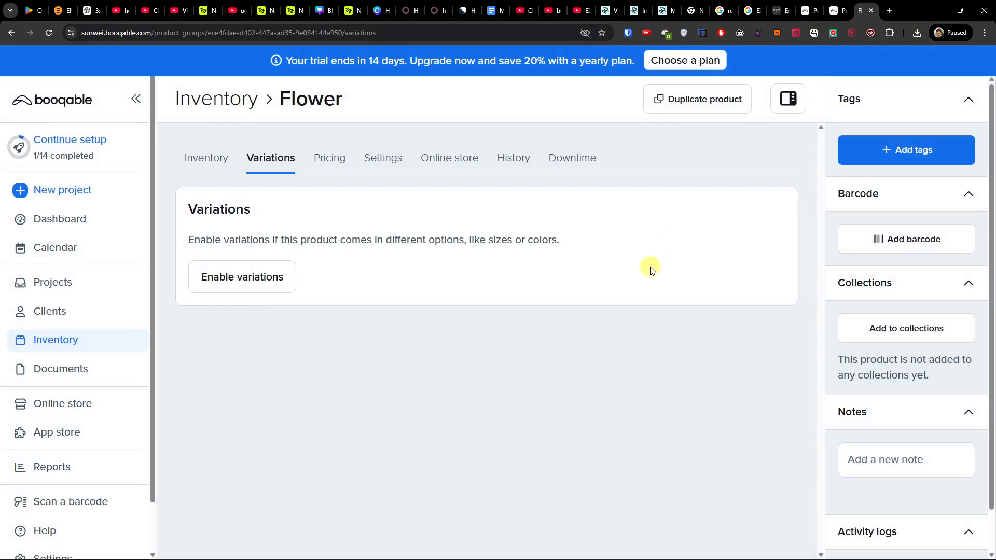
left_click(263, 279)
left_click(636, 362)
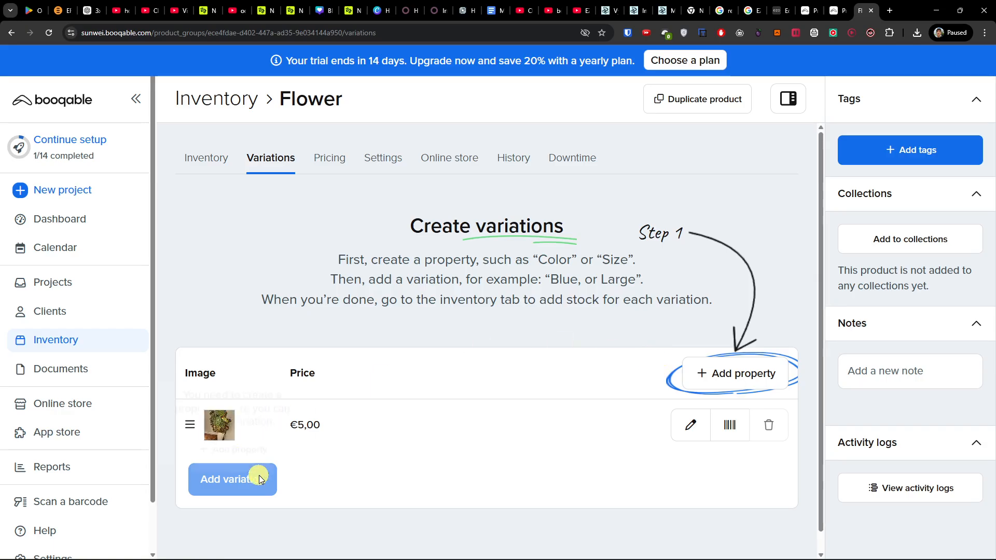
Step: Add a variation property named "Size" to the Flower product
left_click(723, 380)
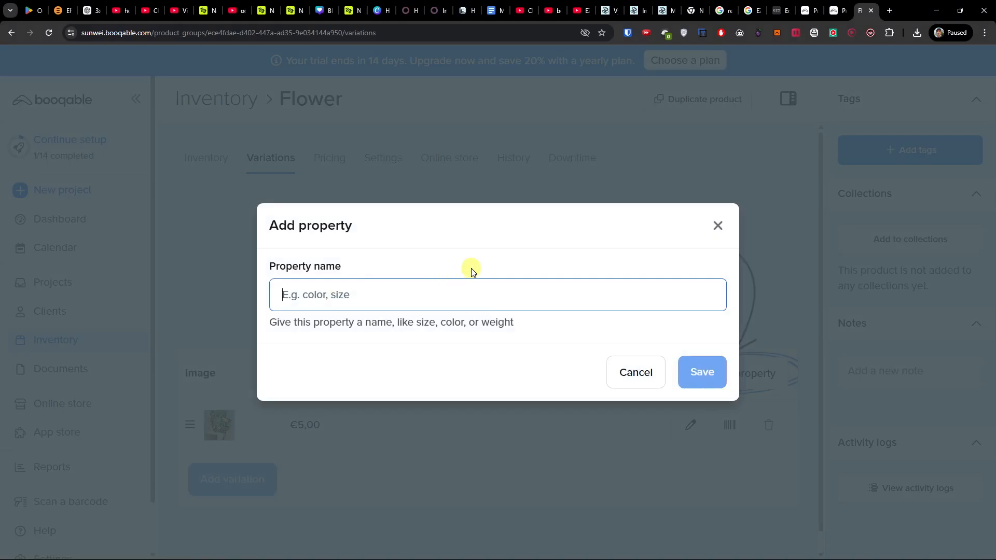
type("Size")
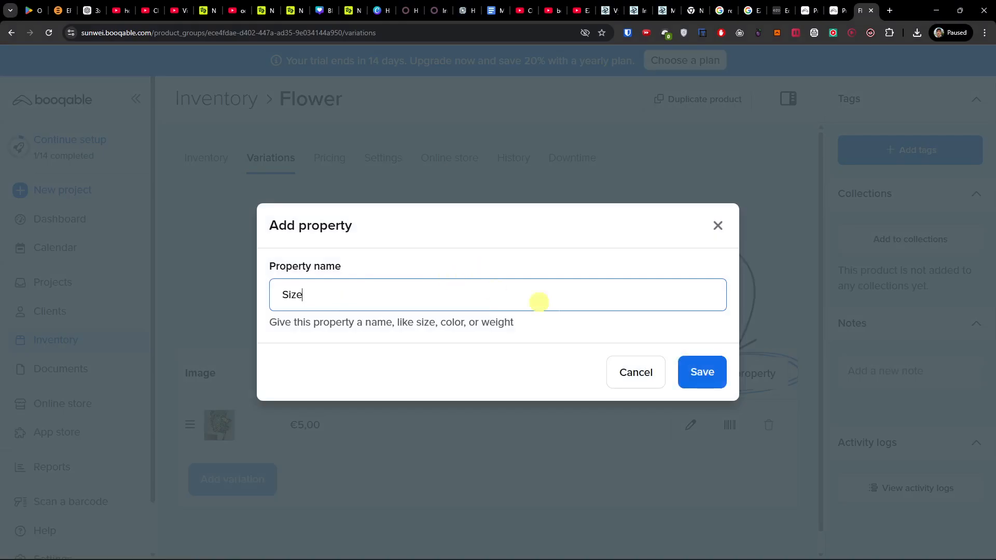
left_click(712, 367)
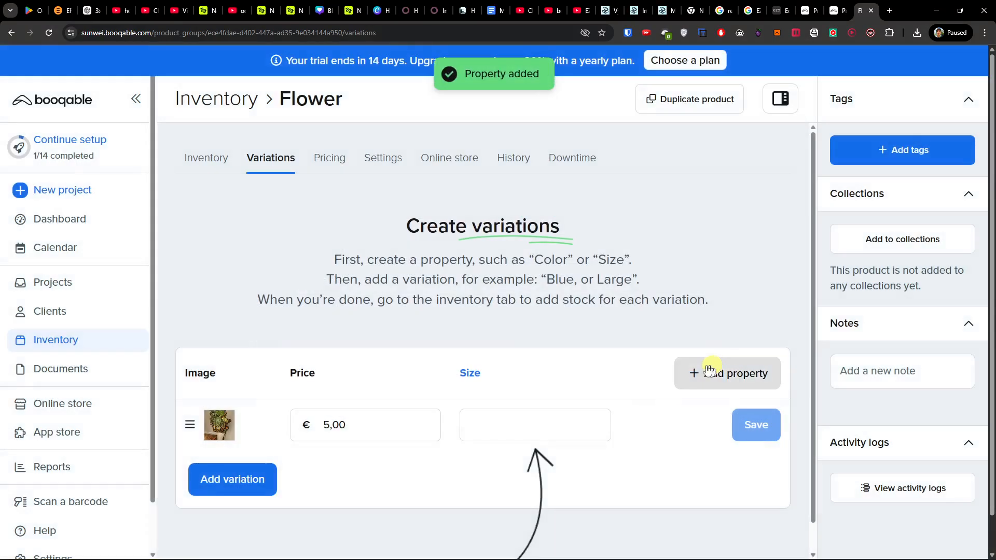
Step: Set the existing variation's size to L and save it
scroll(567, 359, "down", 1)
left_click(556, 410)
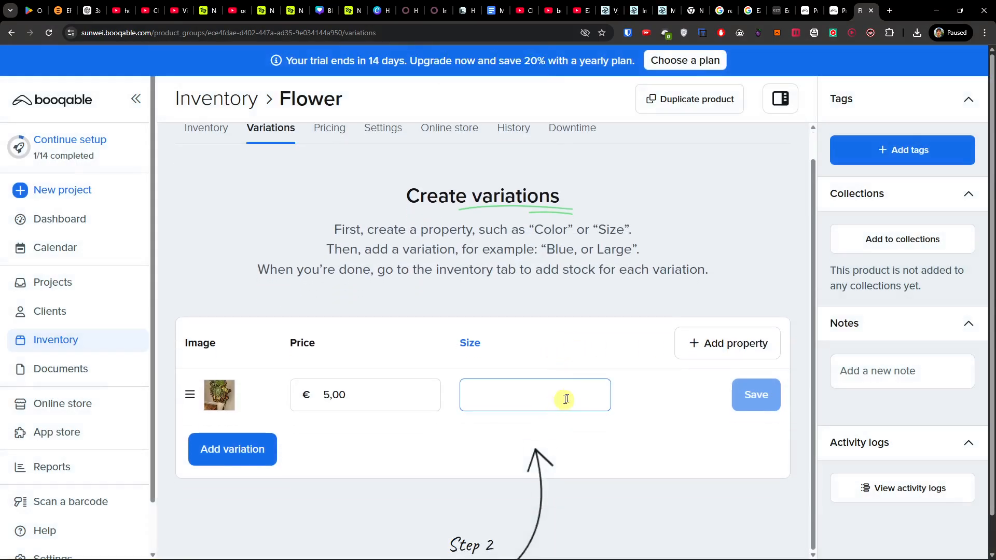
type("L")
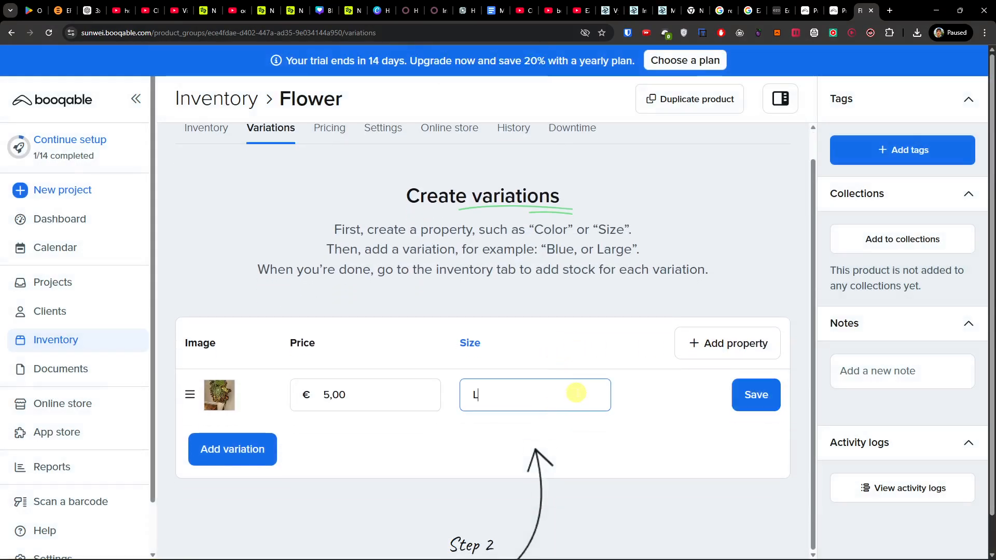
left_click(772, 400)
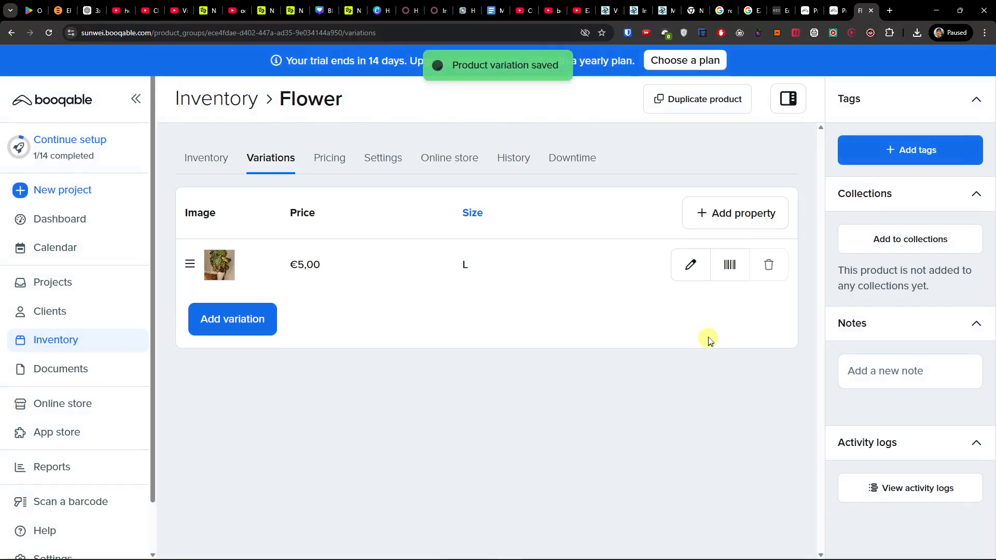
Step: Add a second variation property named "SIZE", and delete that duplicate property
left_click(720, 212)
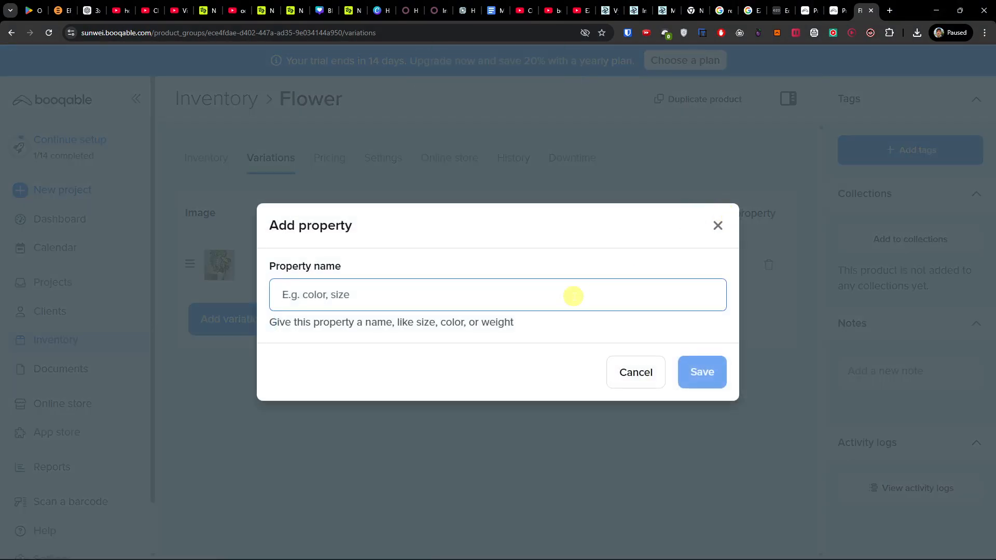
type("SIZE")
left_click(700, 366)
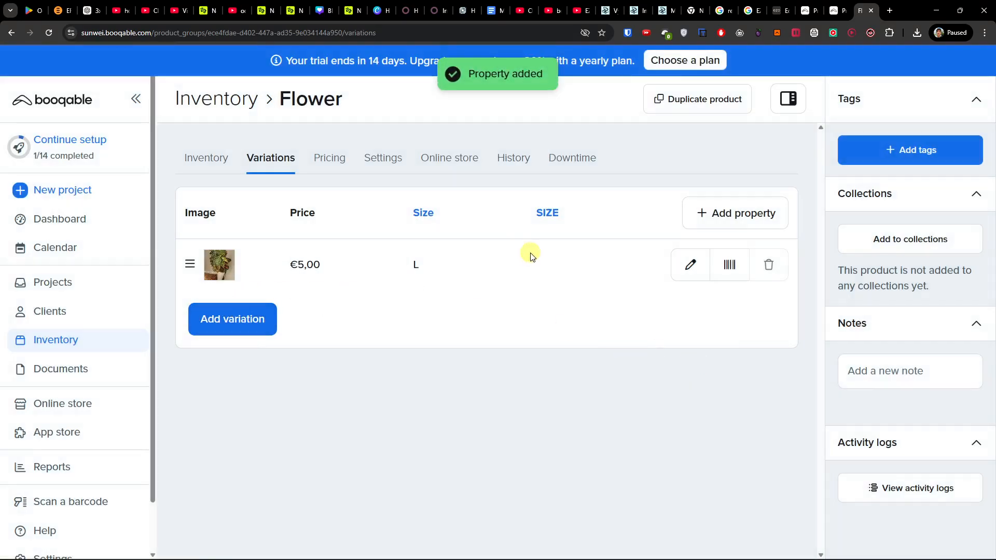
left_click(548, 211)
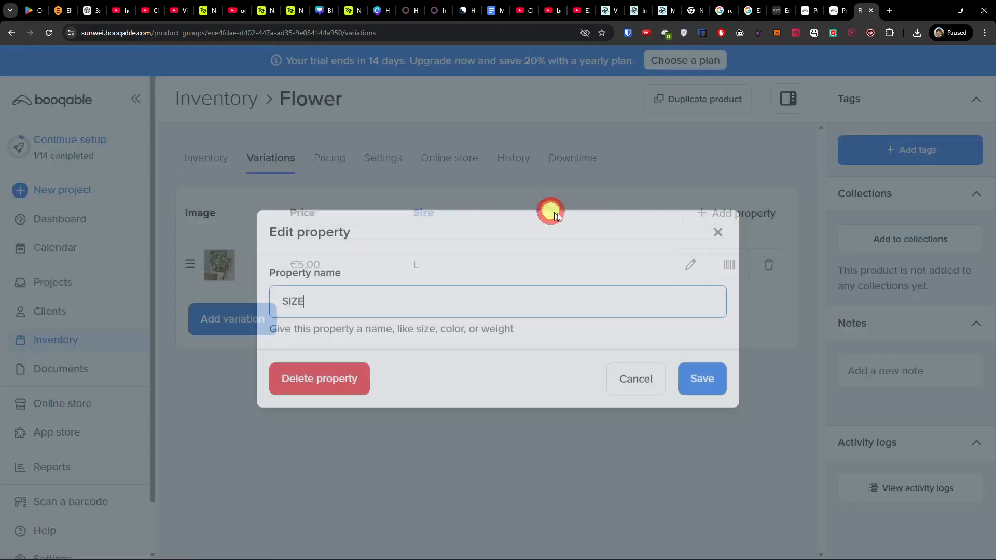
left_click(349, 371)
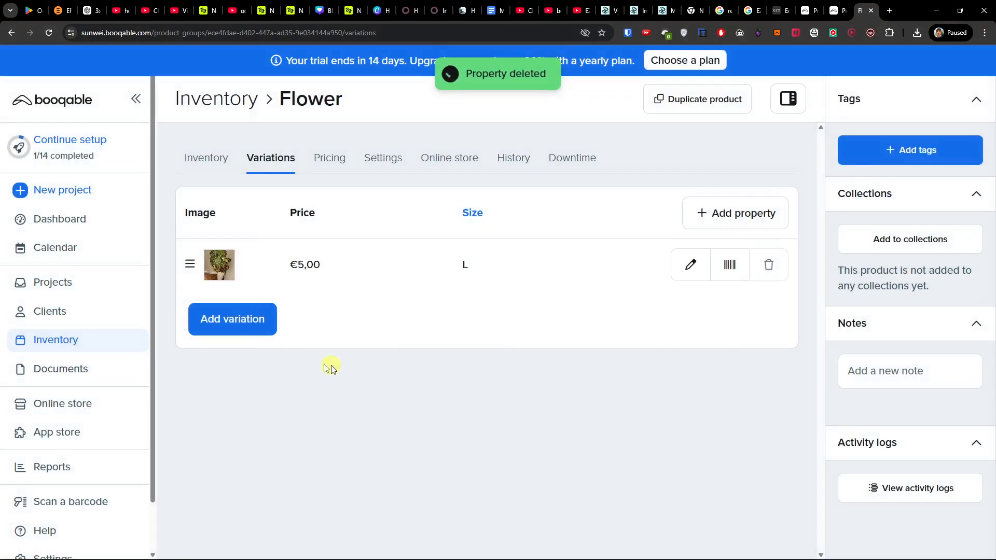
Step: Add a variation of the Flower product with size M and save it
left_click(272, 319)
left_click(500, 314)
type("M")
left_click(763, 315)
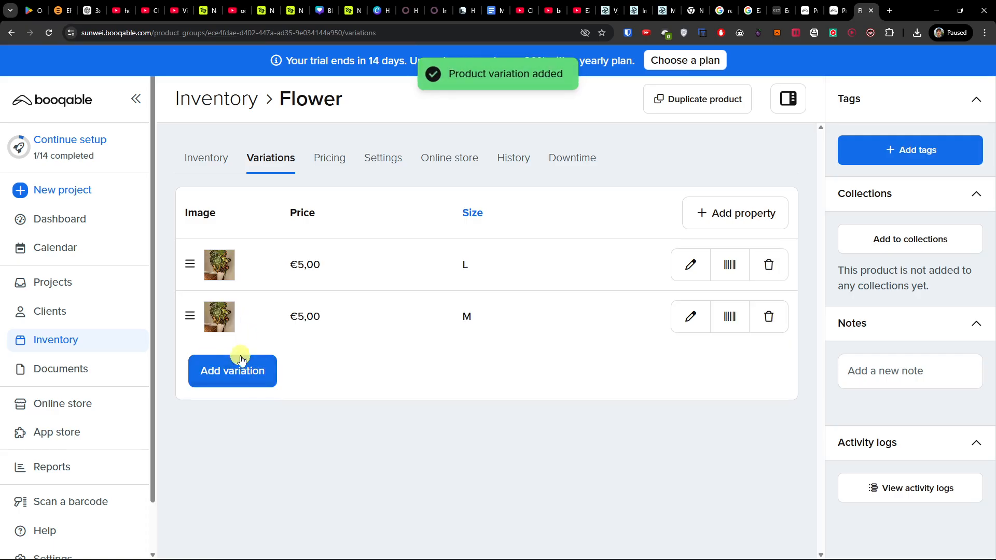
Step: Add a variation of the Flower product with size XL and save it
left_click(241, 360)
left_click(589, 374)
type("XL")
left_click(758, 369)
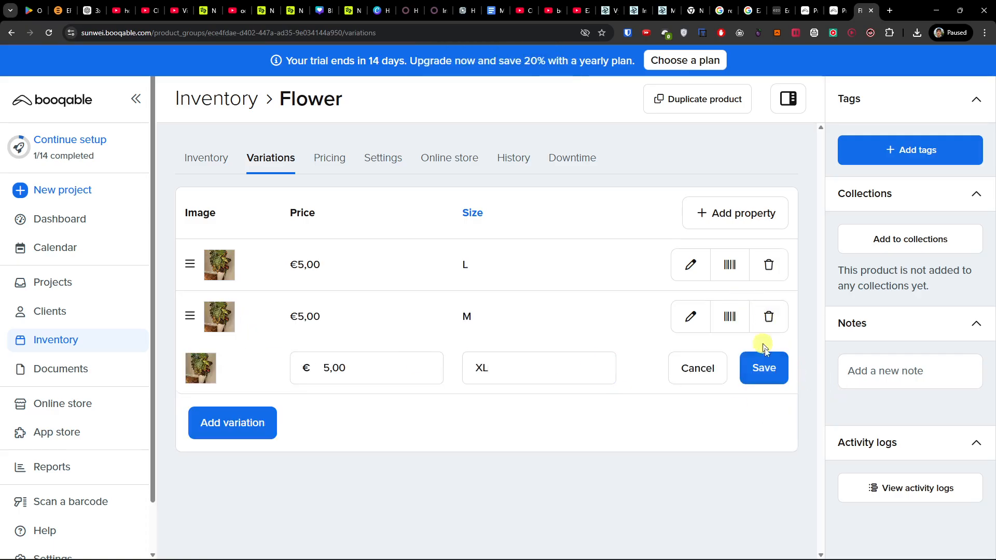
left_click(767, 364)
left_click(727, 263)
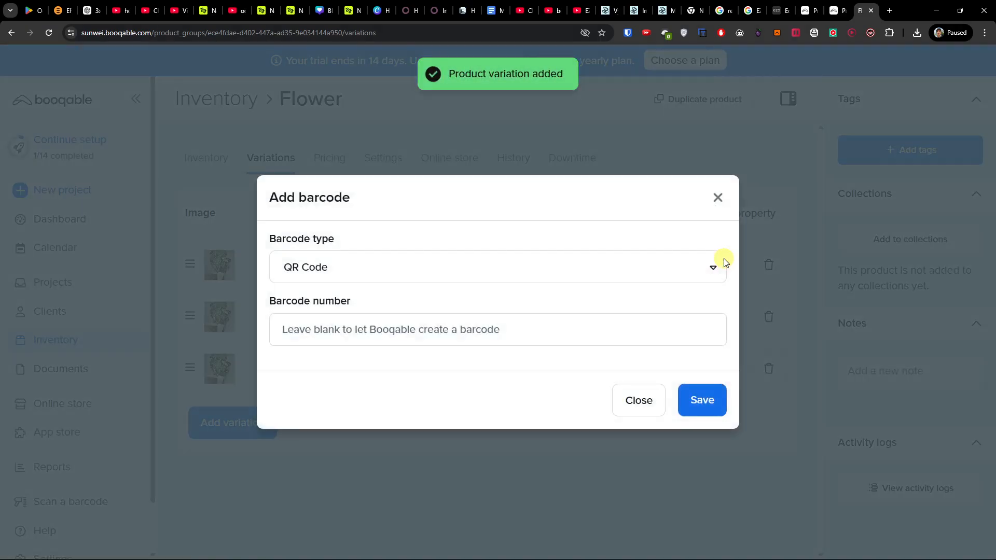
left_click(663, 331)
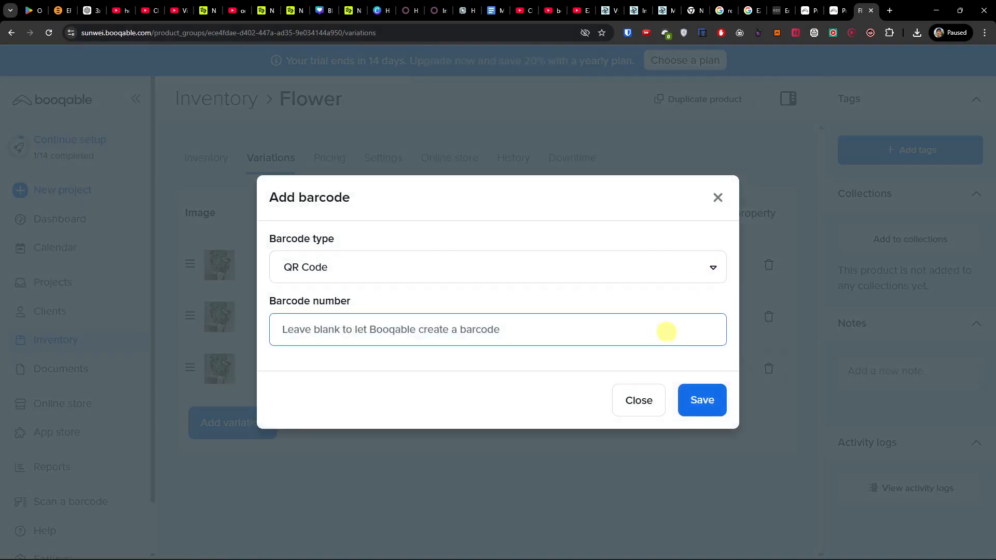
left_click(719, 198)
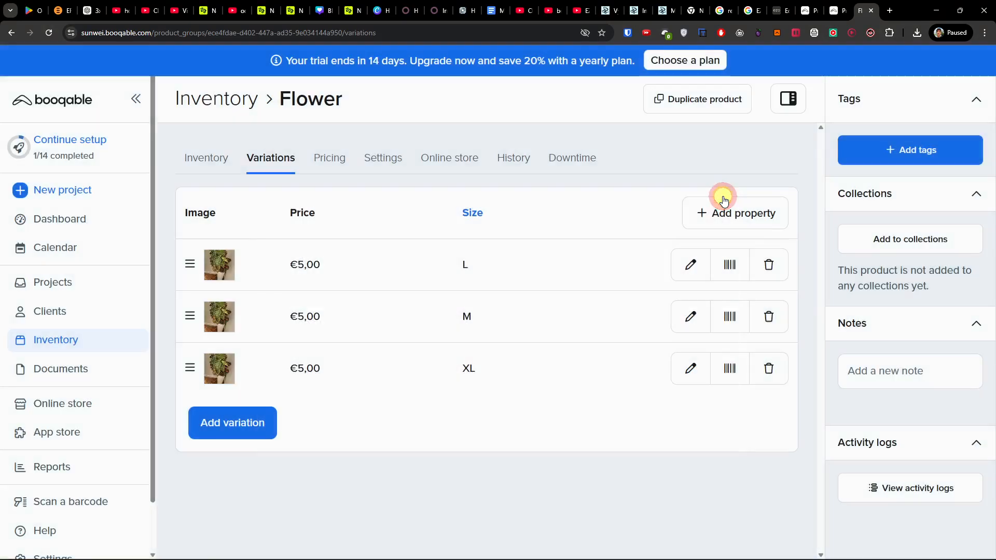
Step: Review the Flower product's pricing page, covering pricing methods, advanced rules, taxes and discounts, and security deposits
left_click(329, 160)
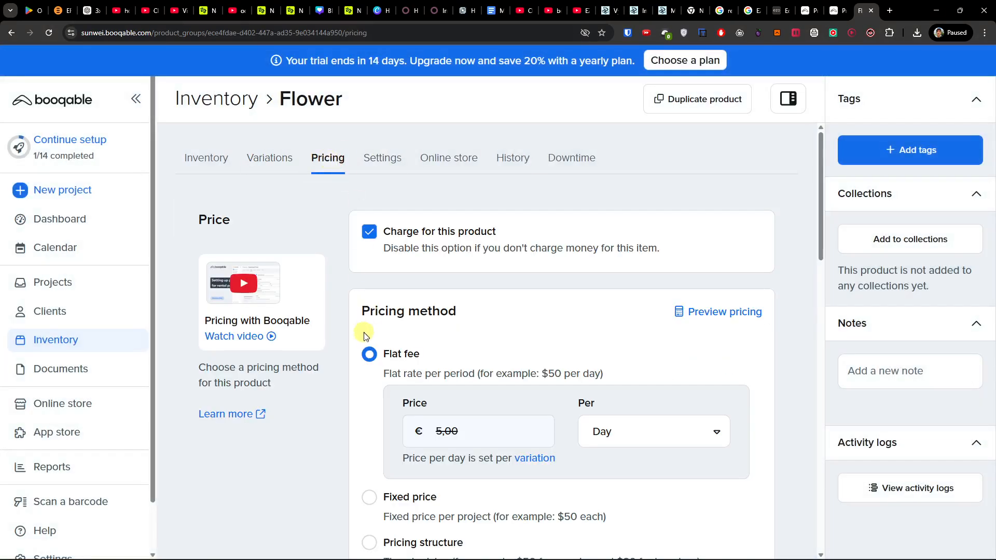
scroll(363, 335, "down", 4)
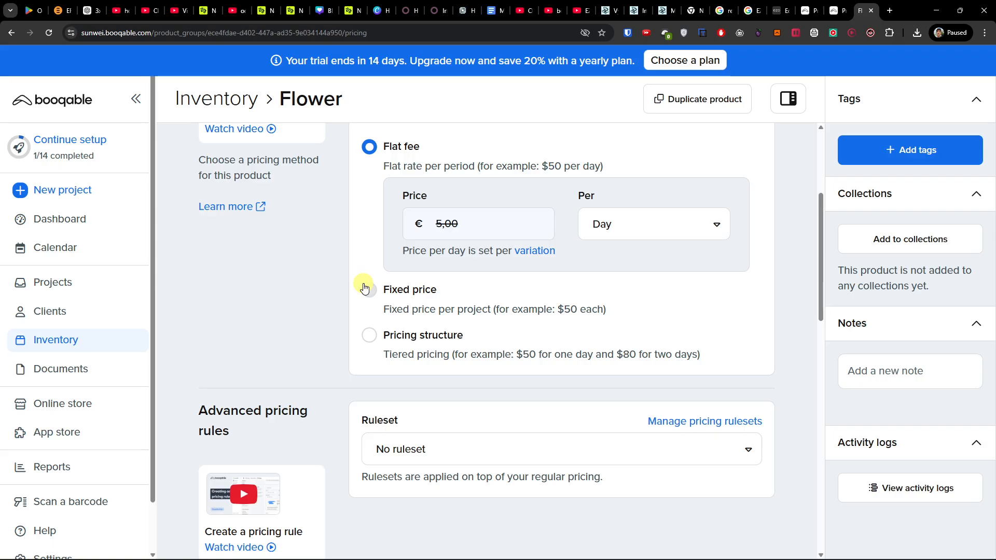
scroll(358, 293, "down", 6)
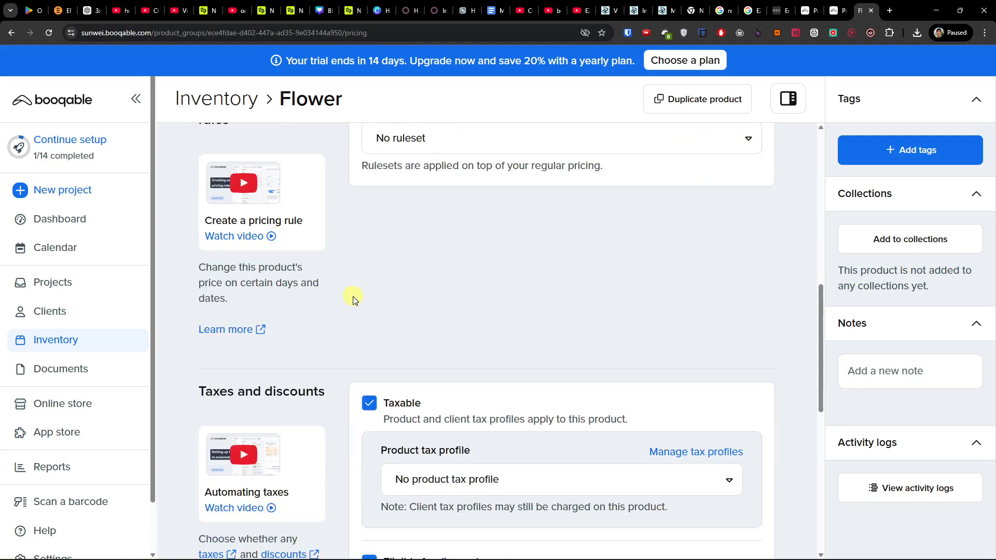
scroll(356, 297, "down", 2)
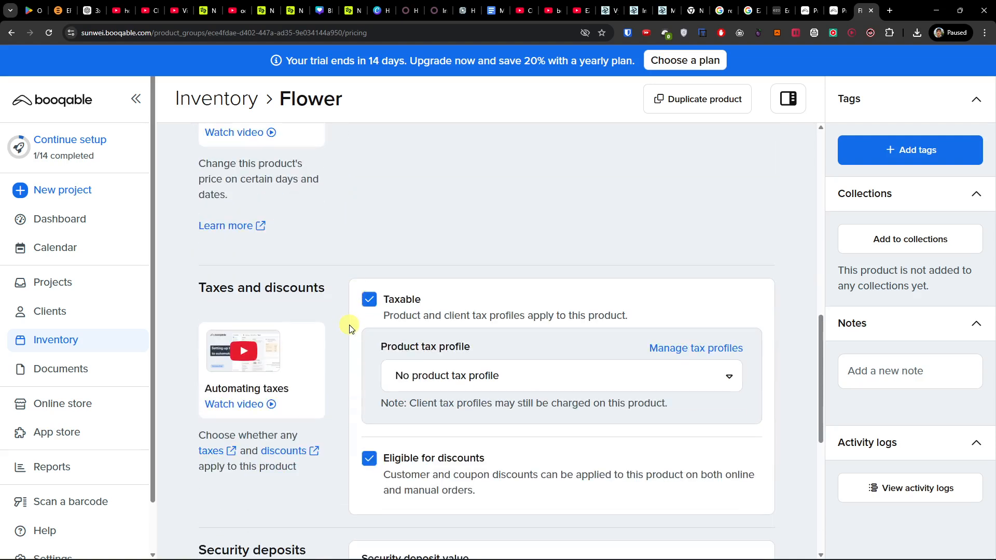
scroll(350, 328, "down", 6)
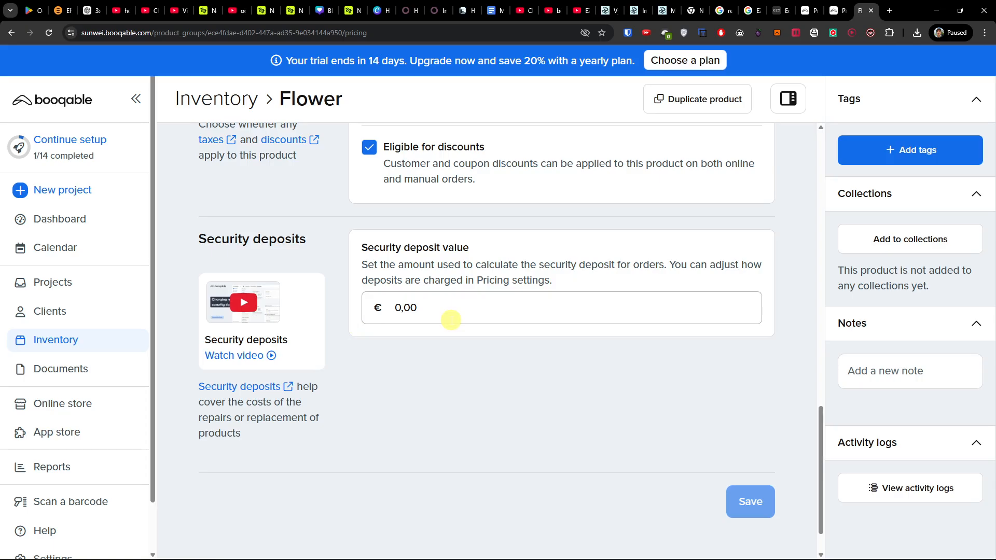
scroll(458, 324, "up", 10)
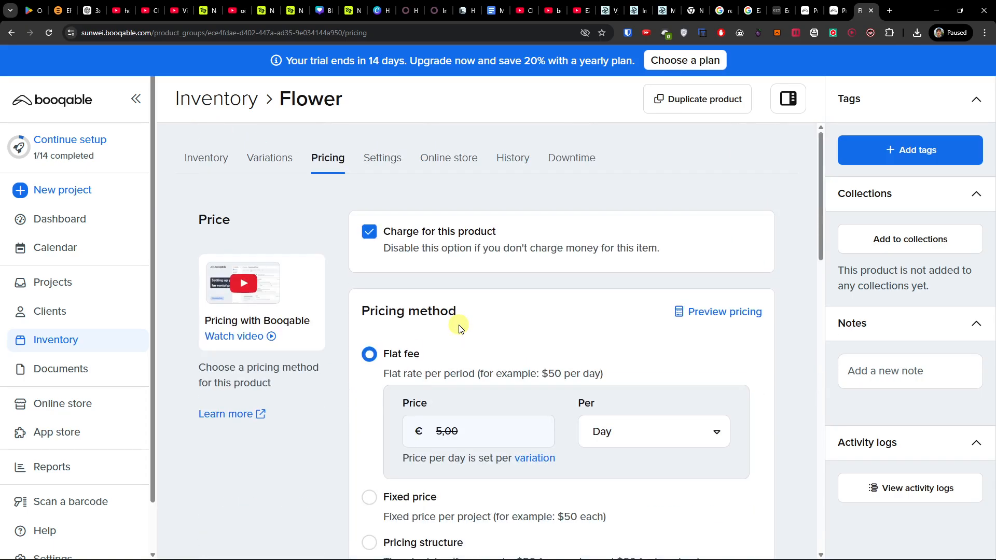
Step: Review the Flower product's general settings, including its name, SKU, images, availability and buffer time
left_click(372, 157)
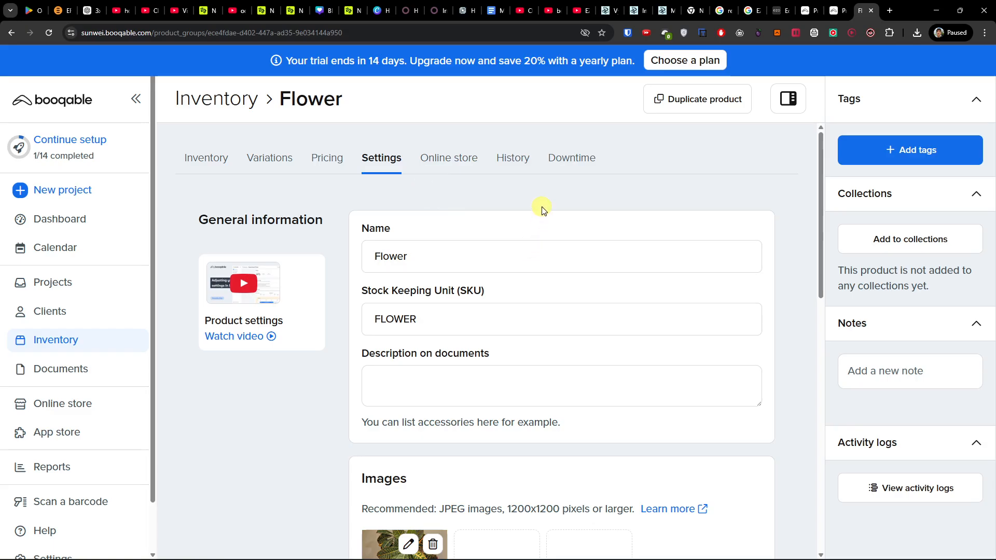
scroll(520, 262, "down", 2)
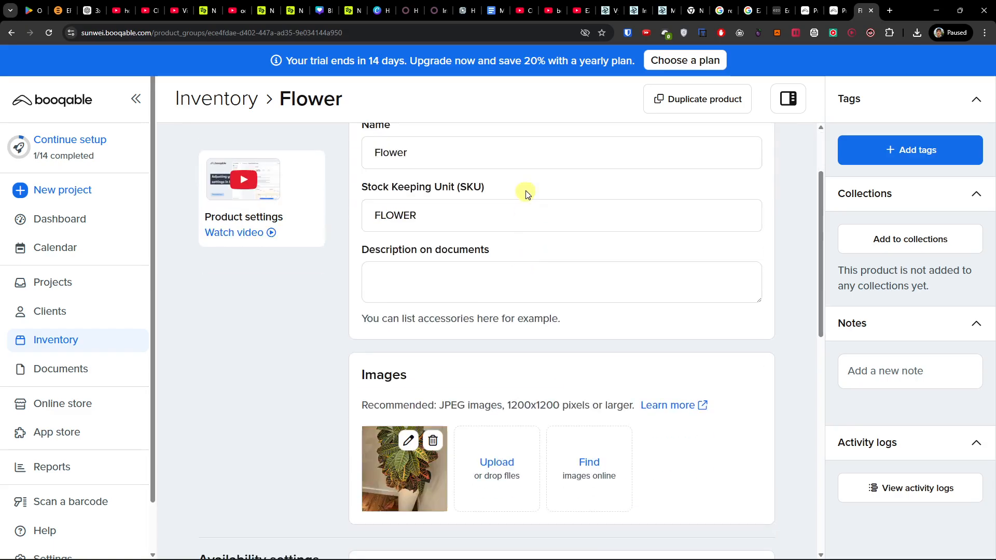
scroll(513, 207, "down", 2)
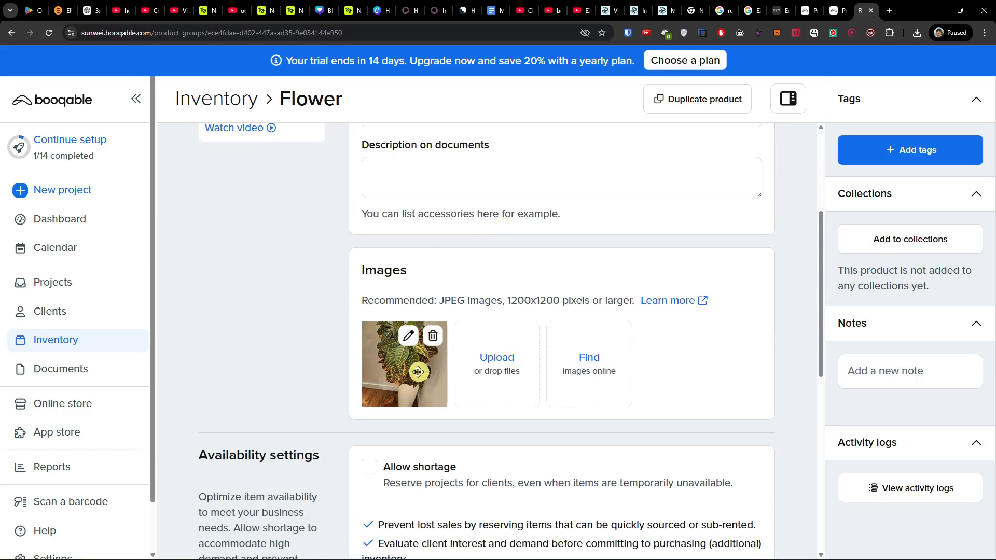
scroll(419, 372, "down", 4)
scroll(423, 269, "down", 4)
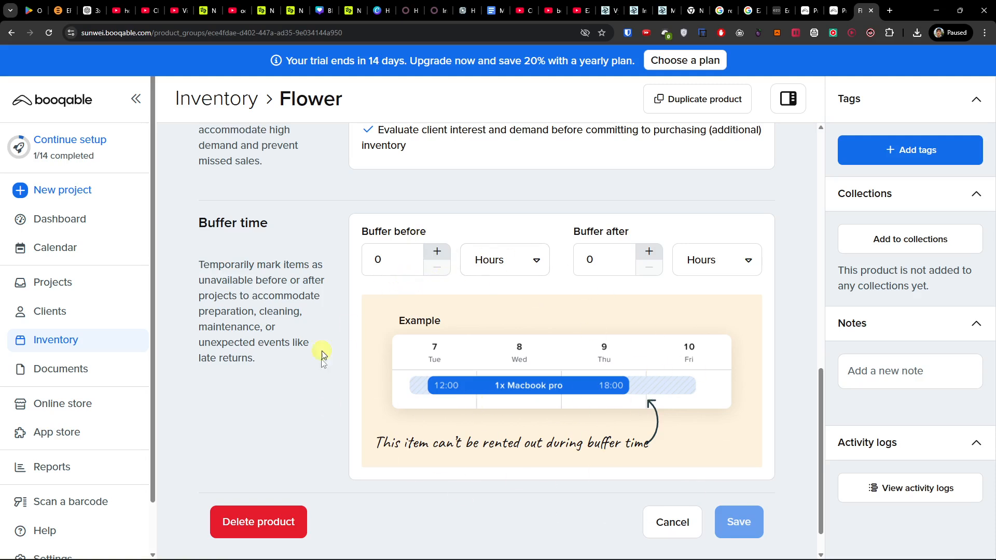
scroll(407, 337, "up", 15)
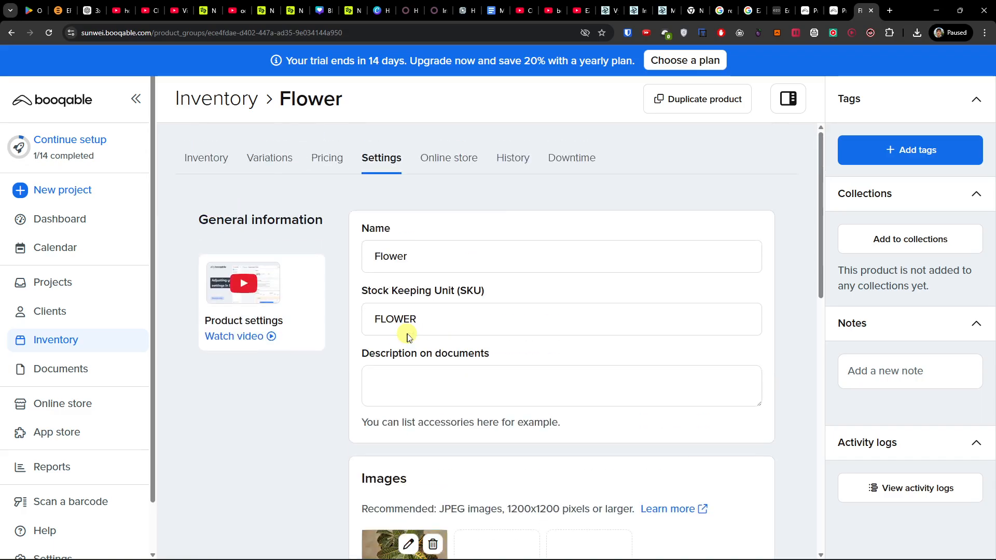
Step: Generate an AI product description in English for the Flower product's online store listing and read it through
left_click(459, 157)
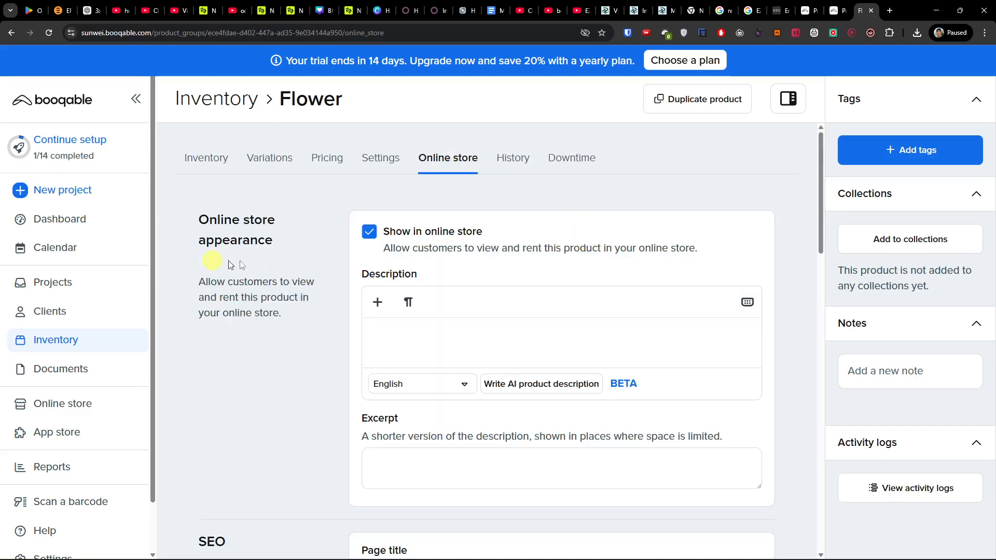
scroll(485, 319, "down", 2)
left_click(457, 242)
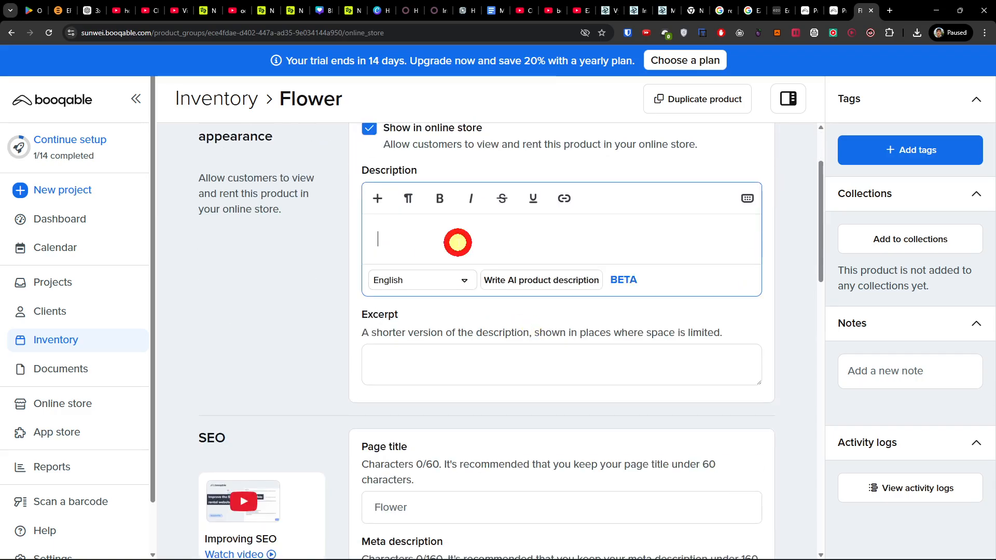
left_click(537, 280)
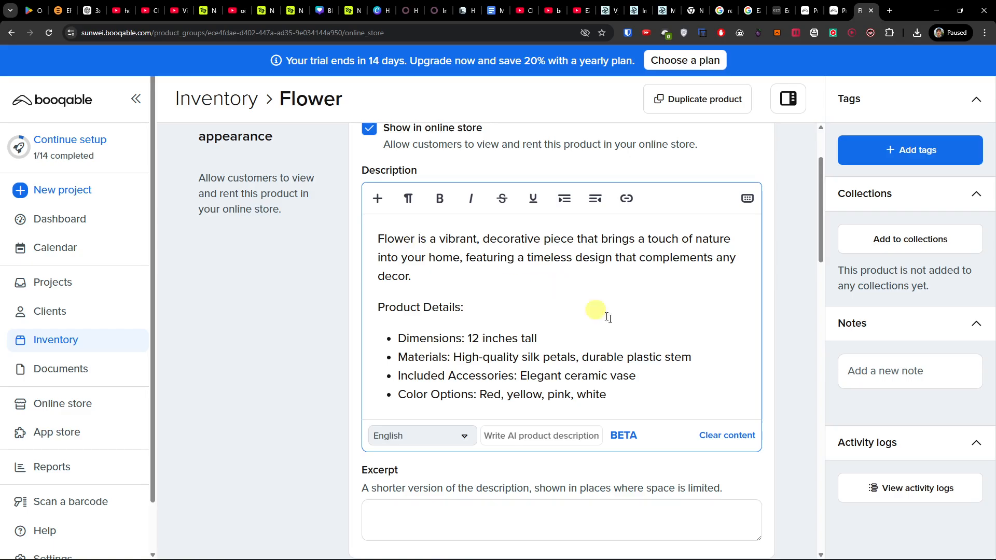
scroll(531, 335, "down", 2)
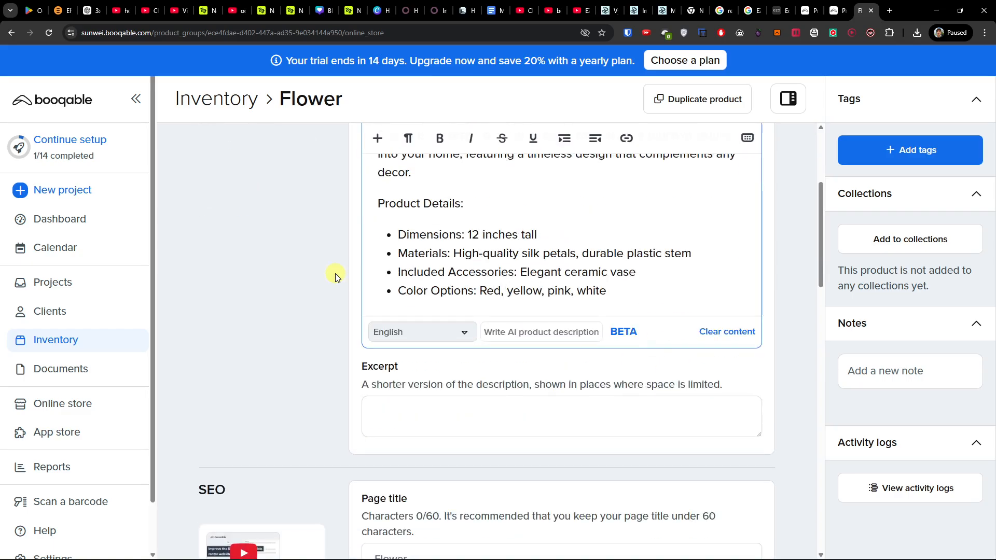
scroll(335, 272, "up", 2)
scroll(525, 381, "up", 2)
Step: Set the Flower product's SEO page title to "FLOWER RENT WEDDING" and generate an AI meta description in English
scroll(525, 382, "down", 8)
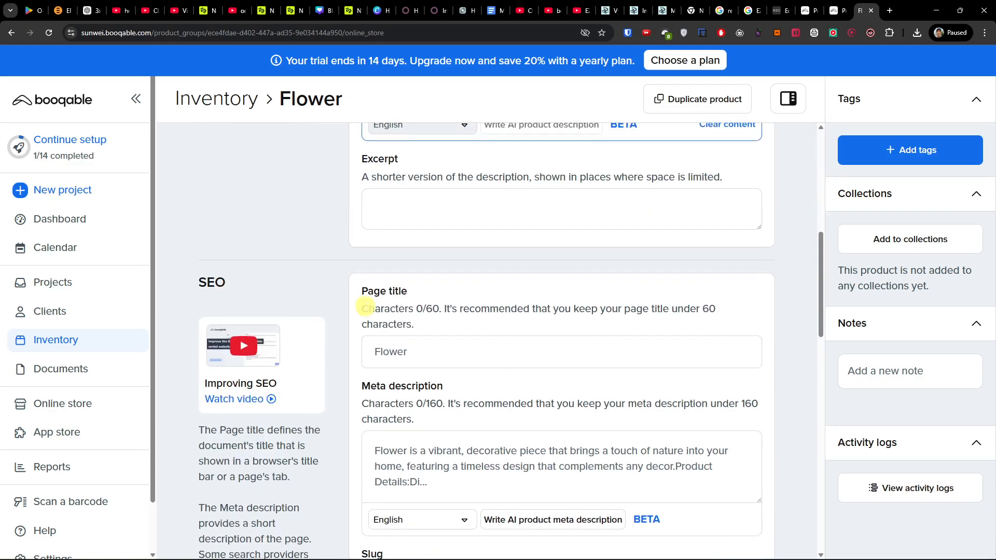
scroll(338, 356, "down", 2)
left_click(450, 277)
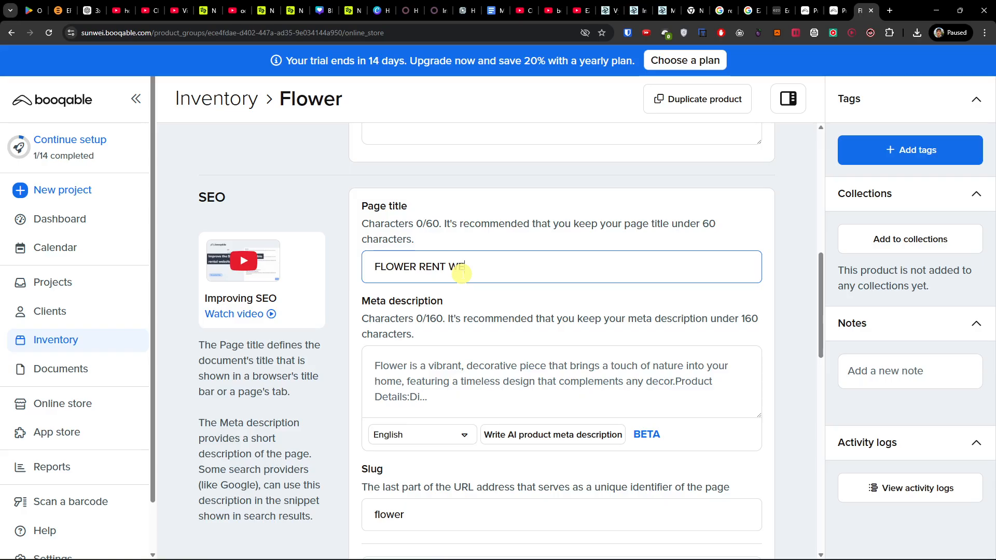
left_click(496, 356)
left_click(521, 433)
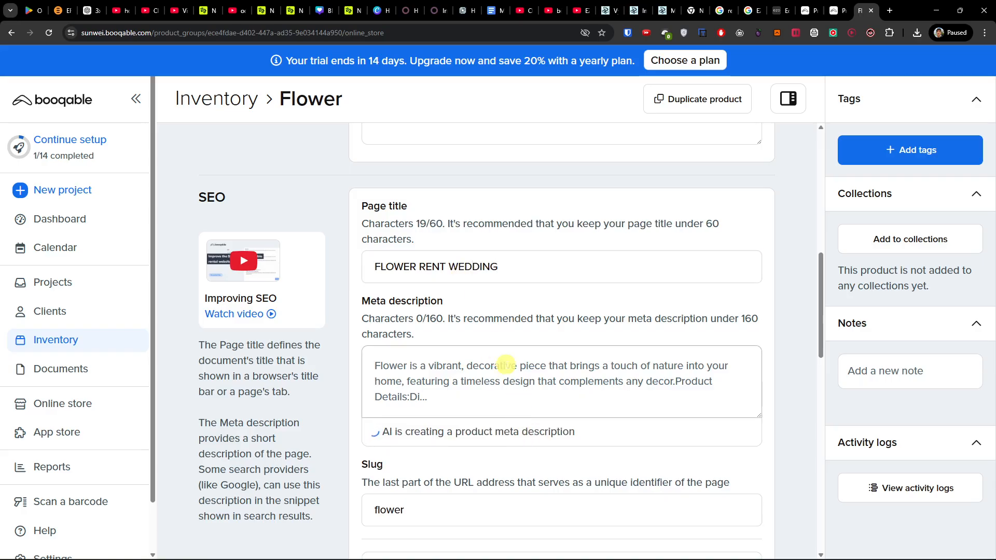
Step: Check the generated meta description and embeddable components, and save the Flower product's online store settings
scroll(440, 314, "down", 2)
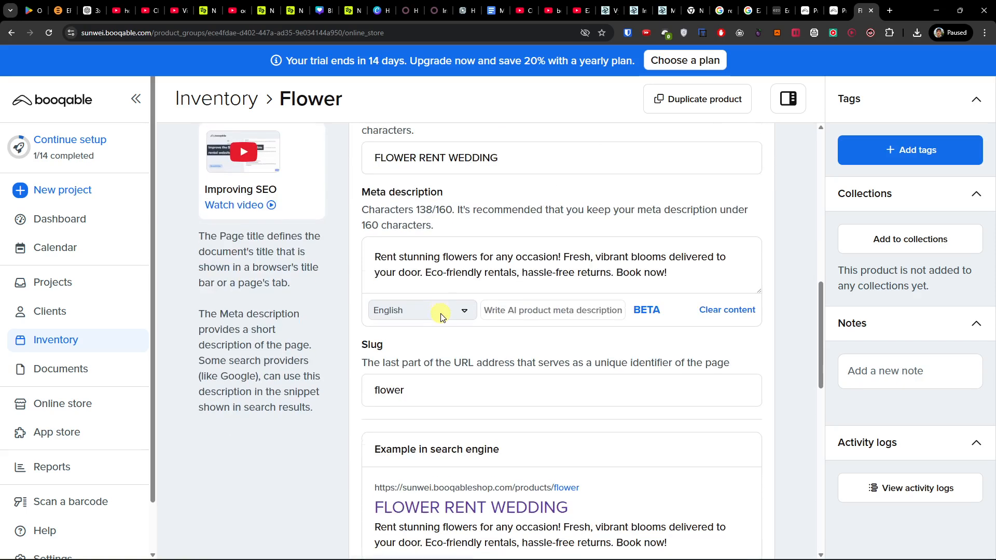
scroll(441, 313, "down", 6)
scroll(410, 311, "down", 6)
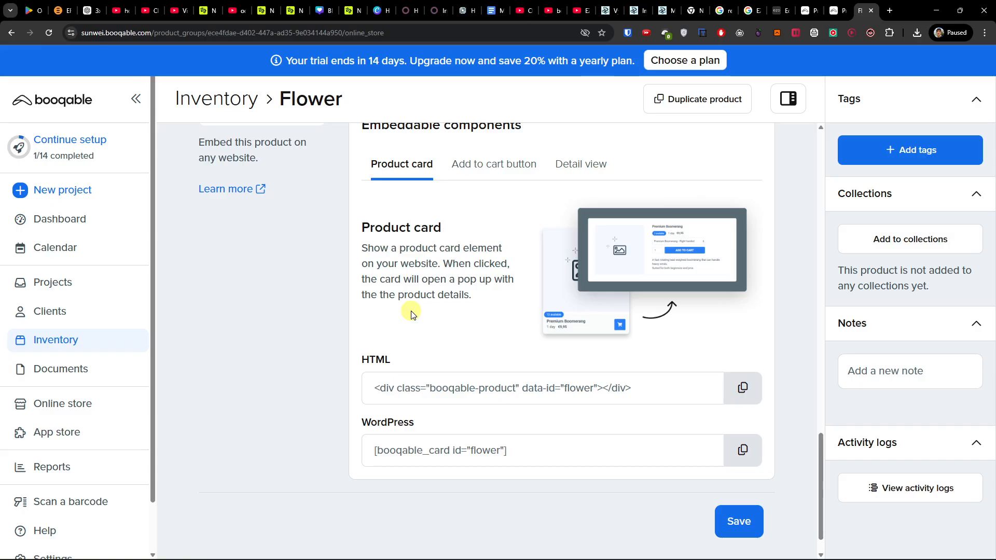
left_click(736, 520)
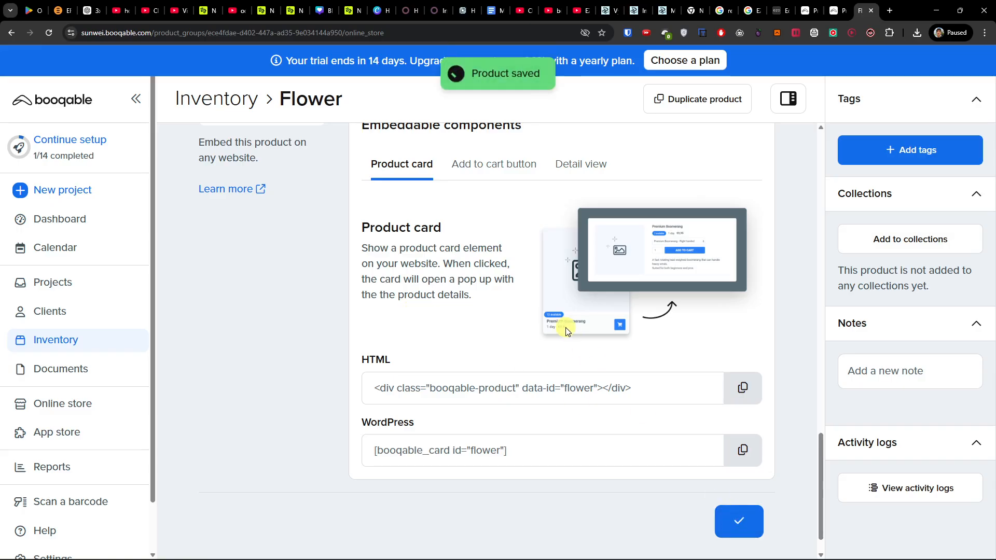
Step: Look over the Flower product's history, scheduled downtimes and current stock items
scroll(566, 331, "up", 20)
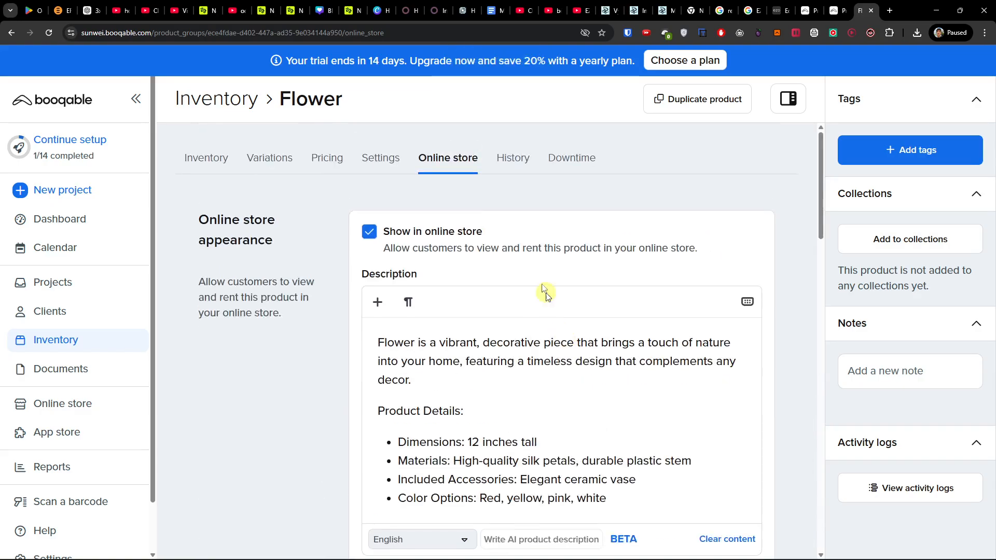
left_click(515, 163)
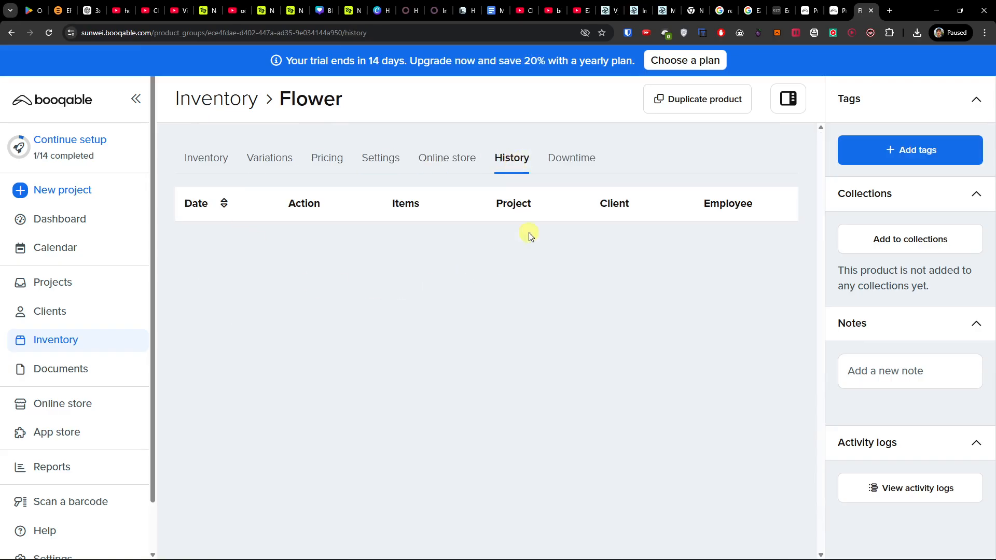
left_click(569, 163)
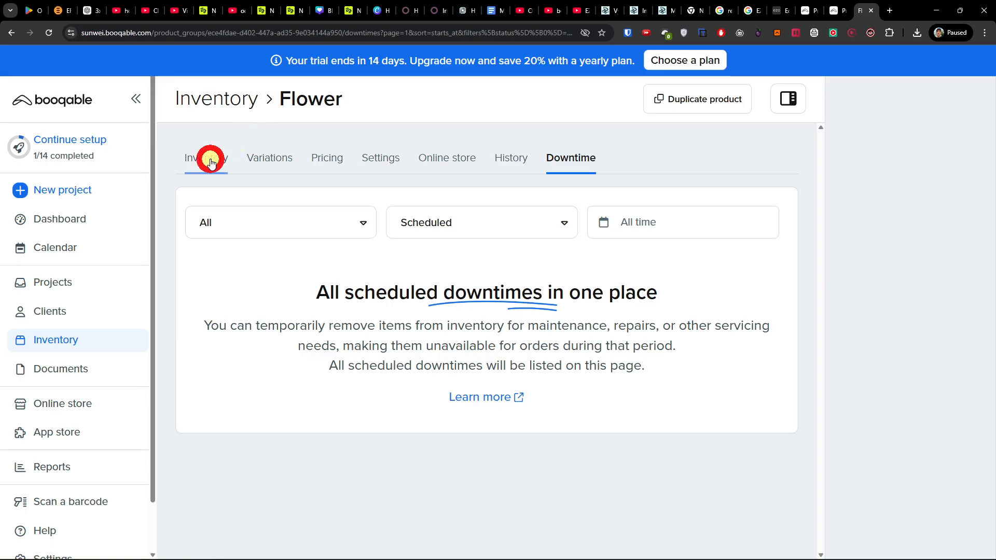
left_click(210, 162)
scroll(553, 369, "down", 1)
scroll(553, 369, "up", 1)
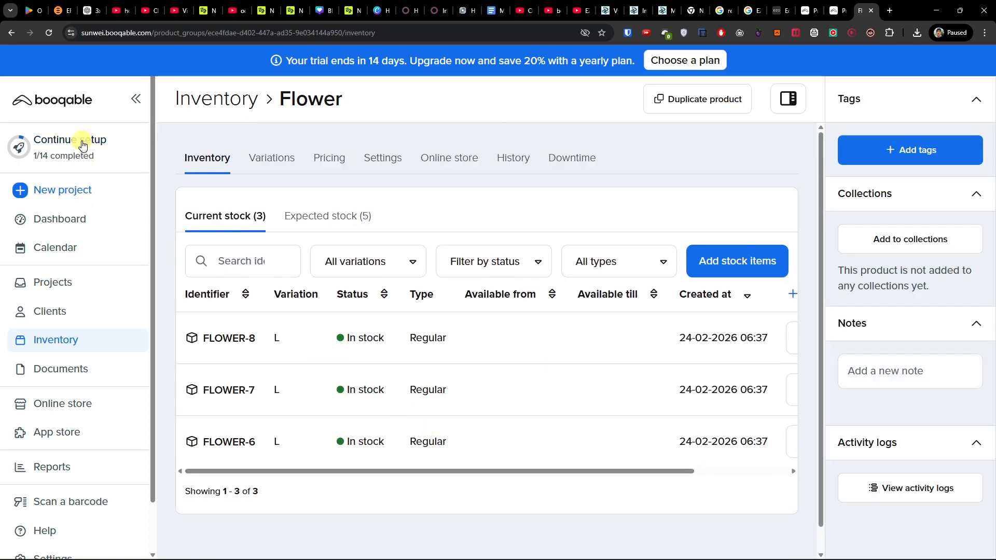
Step: Return to the account setup checklist and start its "Set up pricing" task
left_click(66, 139)
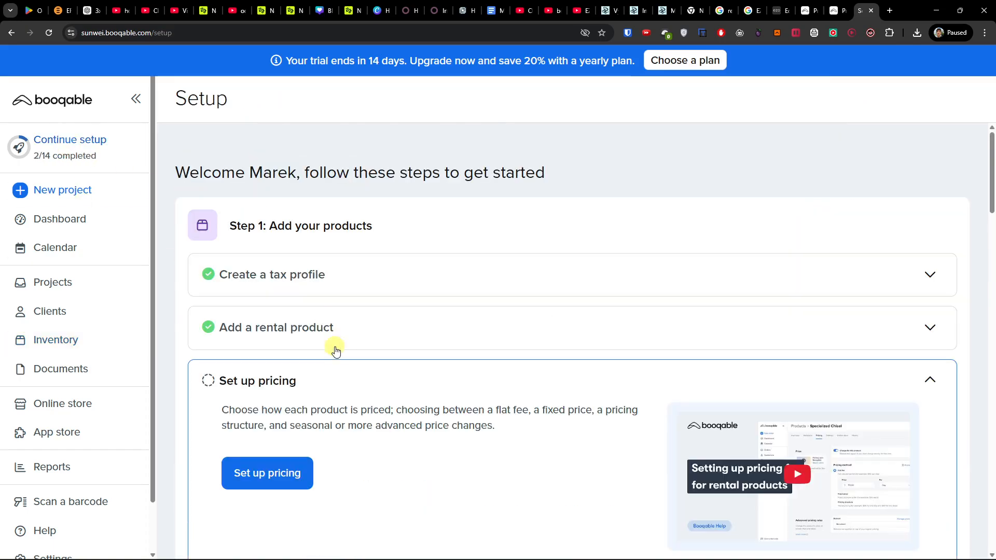
scroll(332, 356, "down", 2)
scroll(332, 356, "up", 2)
scroll(331, 356, "down", 2)
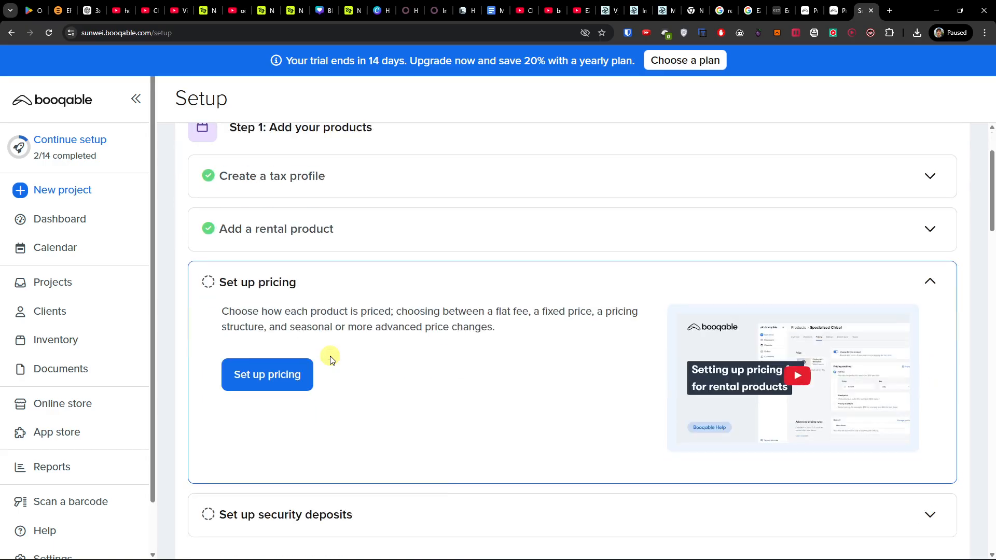
left_click(286, 371)
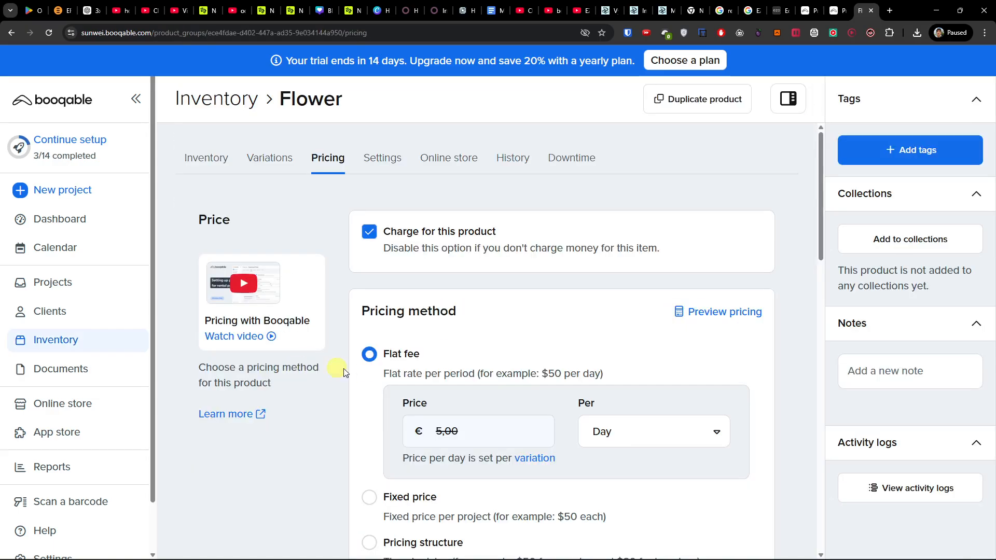
Step: Switch the Flower product's pricing method to Fixed price and back to Flat fee to compare the options
scroll(358, 371, "down", 2)
scroll(367, 372, "down", 2)
scroll(366, 371, "up", 2)
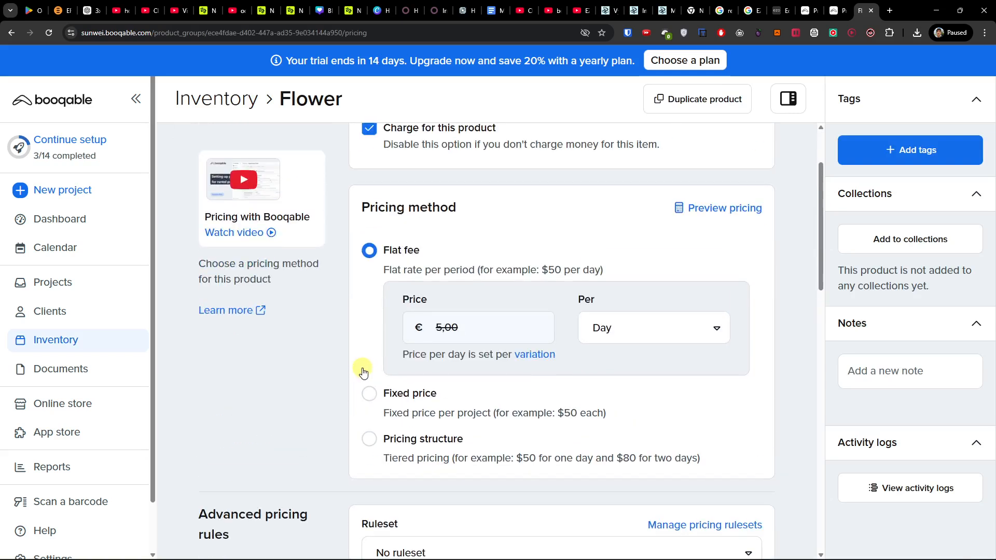
left_click(371, 388)
left_click(370, 257)
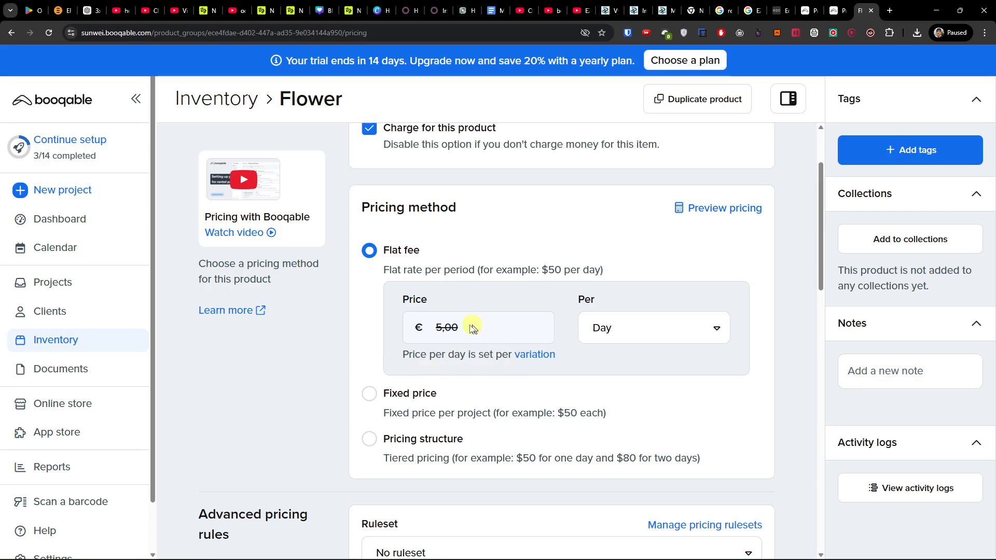
scroll(451, 373, "up", 2)
scroll(467, 373, "down", 2)
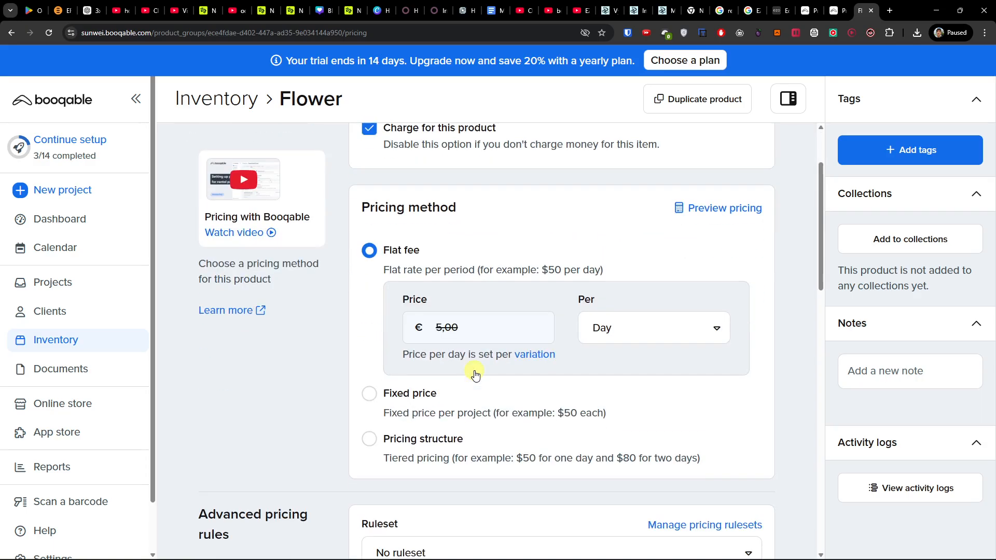
Step: Start the setup checklist's "Set up security deposits" task and review the default security deposit options
left_click(120, 155)
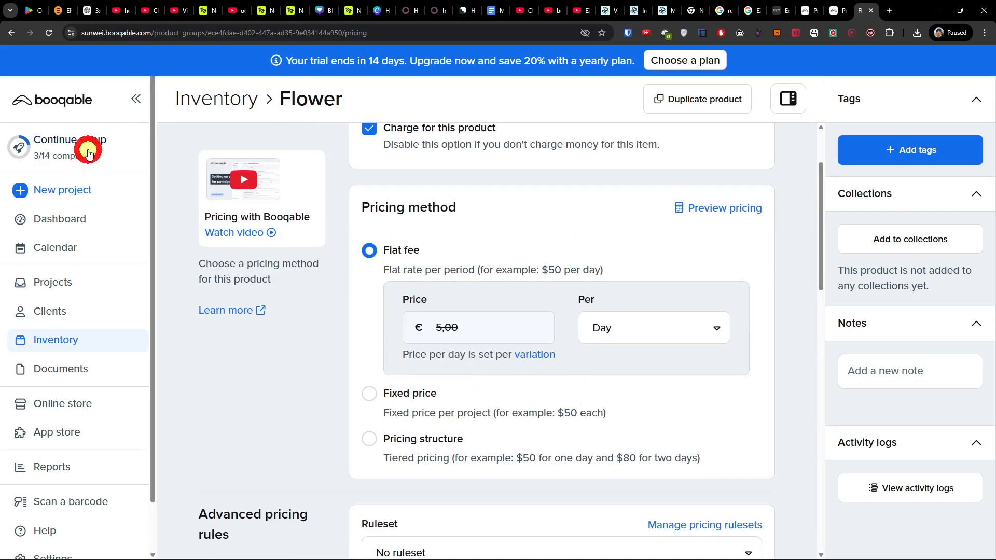
scroll(320, 310, "down", 2)
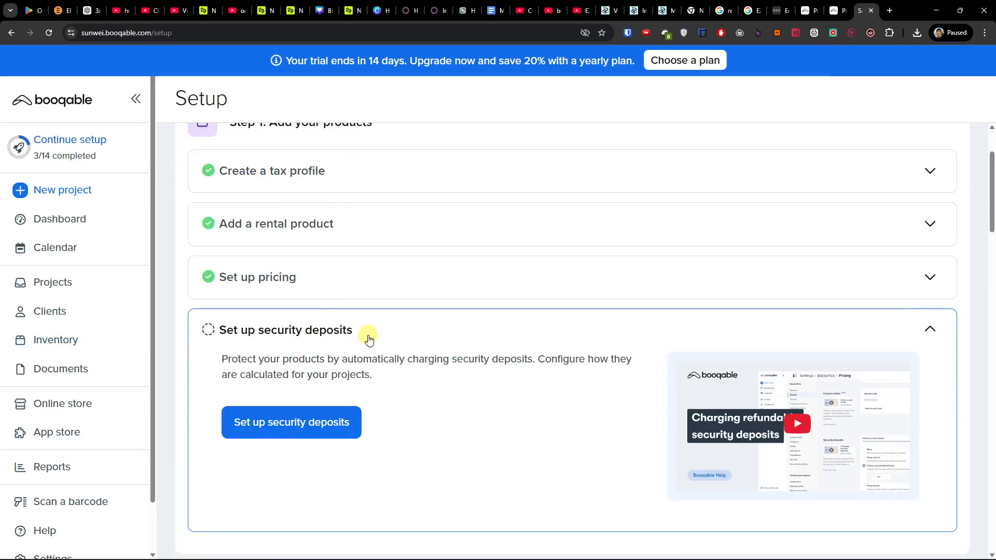
left_click(334, 422)
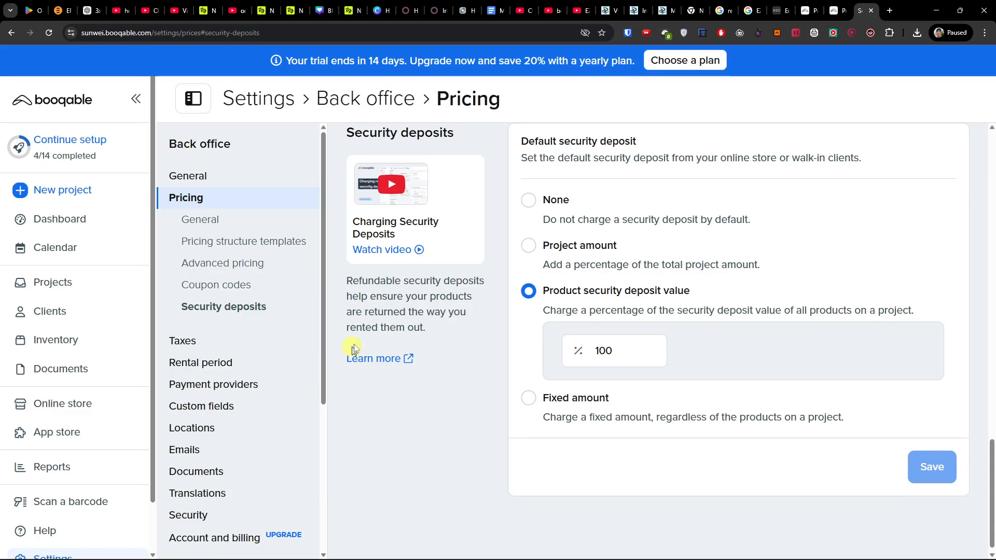
scroll(540, 318, "up", 6)
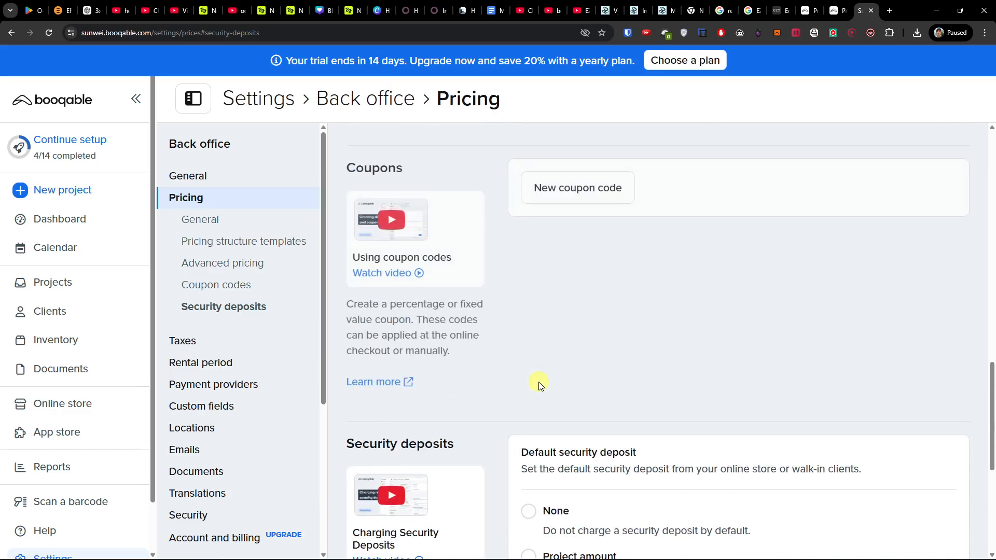
scroll(539, 385, "down", 6)
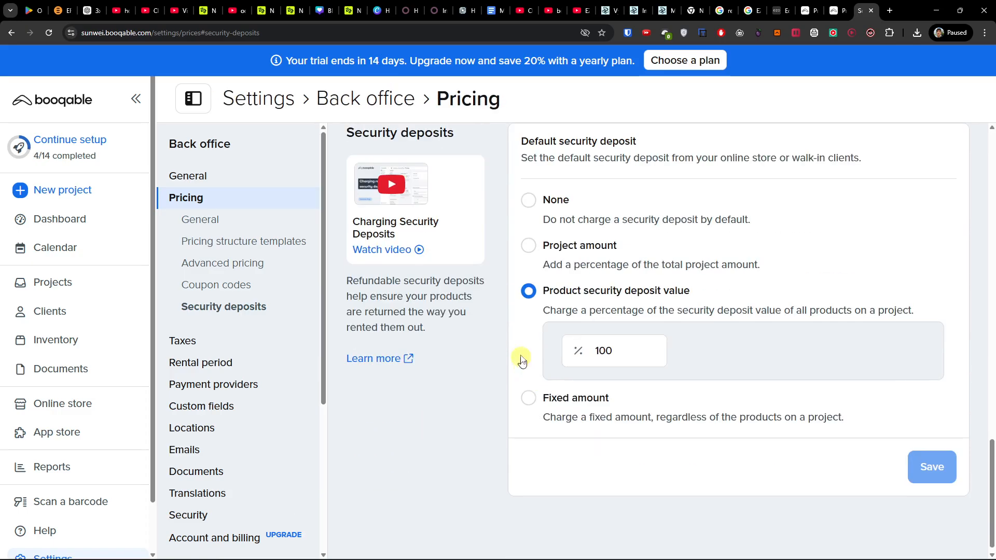
left_click_drag(518, 162, 923, 165)
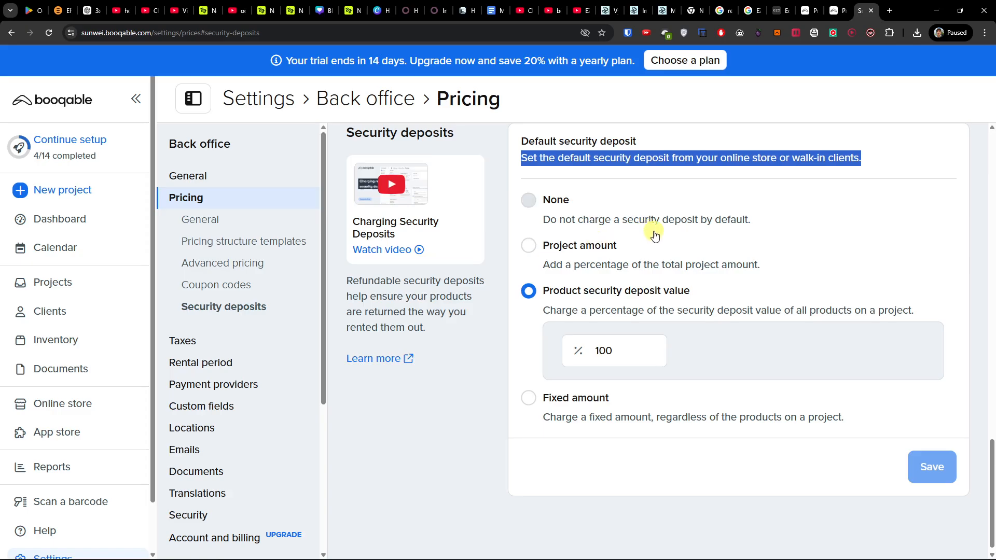
left_click(625, 350)
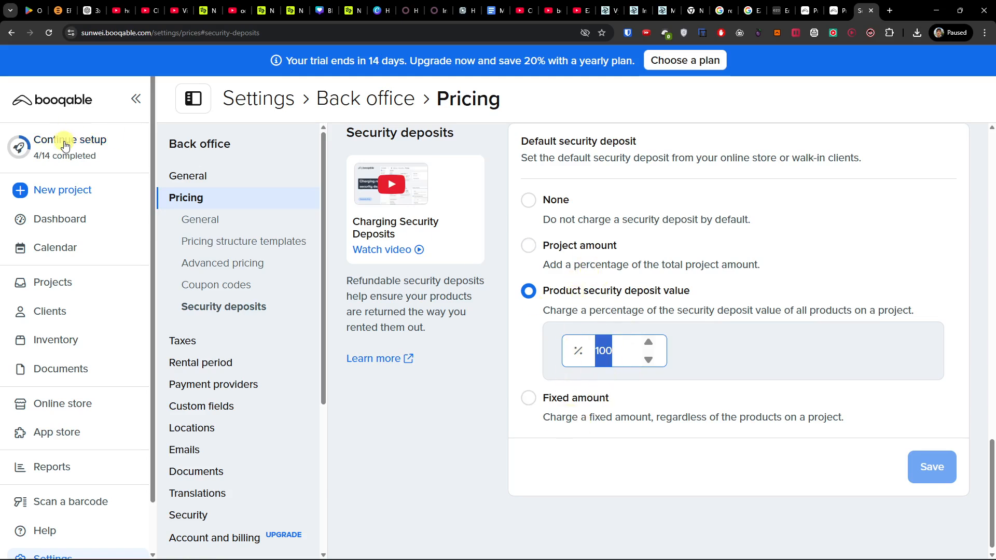
Step: Open the Flower product's pricing settings and read how its security deposit value is used
left_click(89, 334)
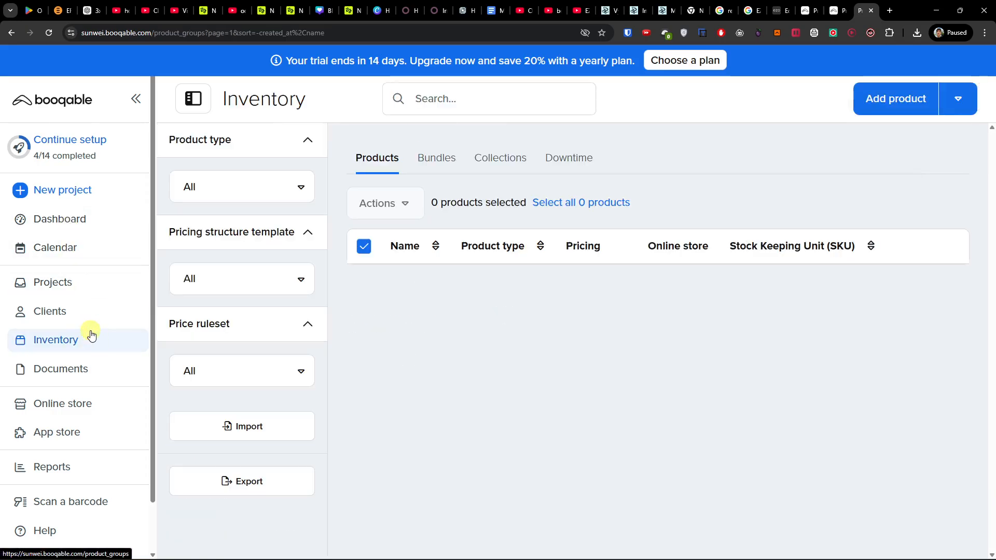
left_click(454, 296)
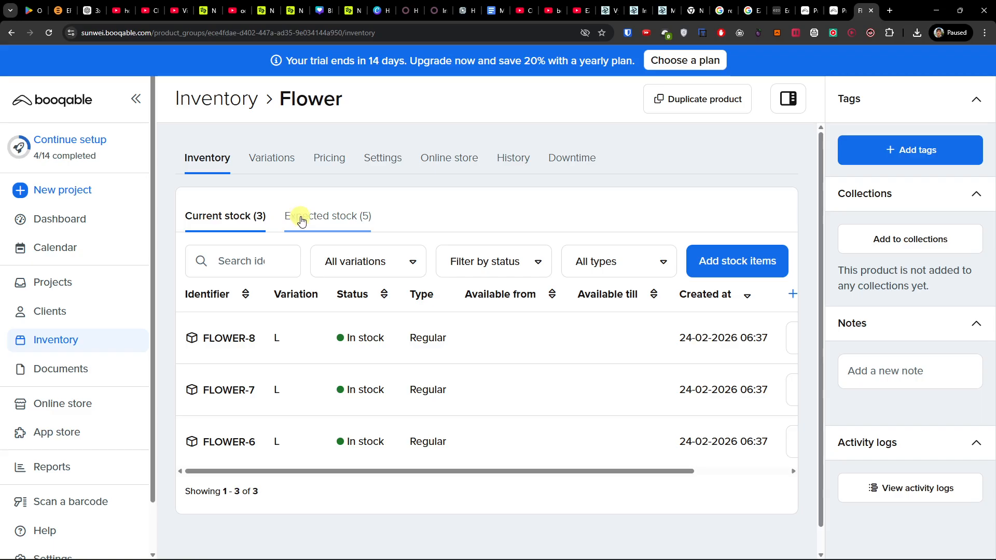
left_click(295, 172)
left_click(337, 163)
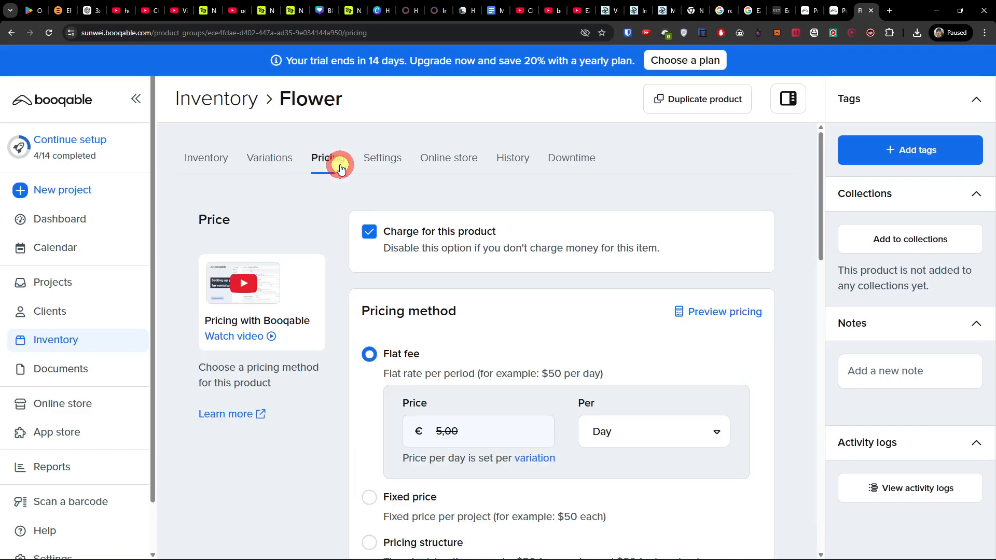
scroll(436, 422, "down", 10)
scroll(435, 425, "down", 4)
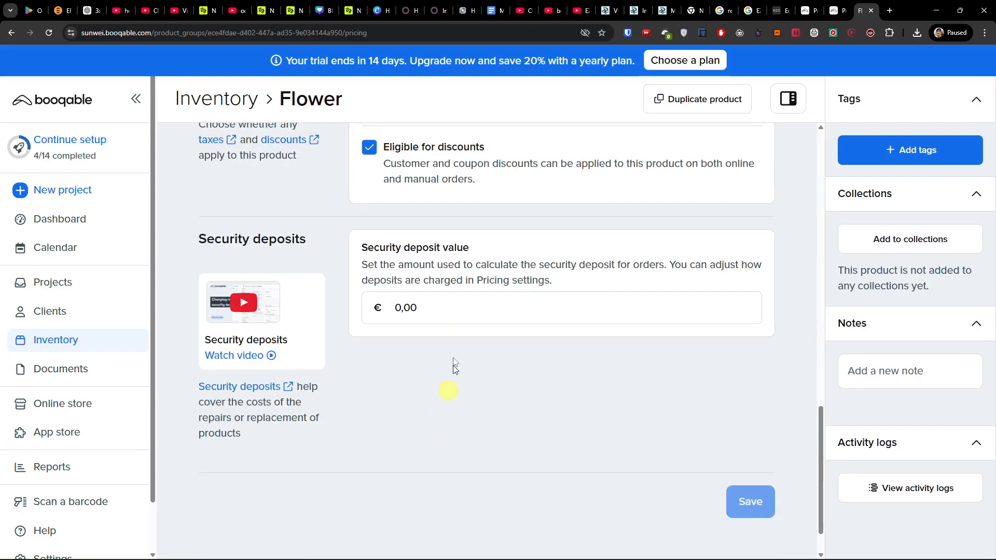
left_click_drag(362, 264, 632, 281)
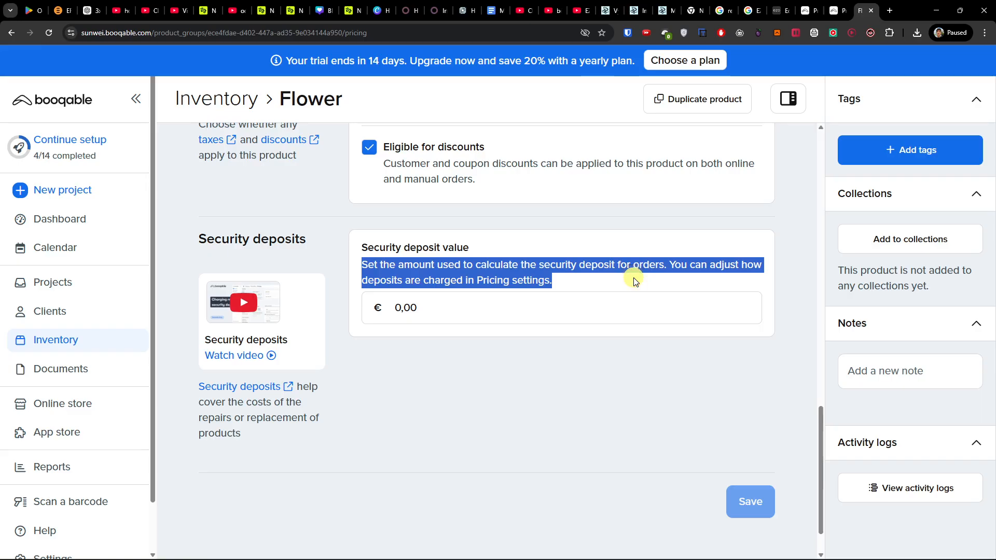
Step: Return to the account setup checklist, look over the remaining tasks and start "Set up your website"
left_click(78, 150)
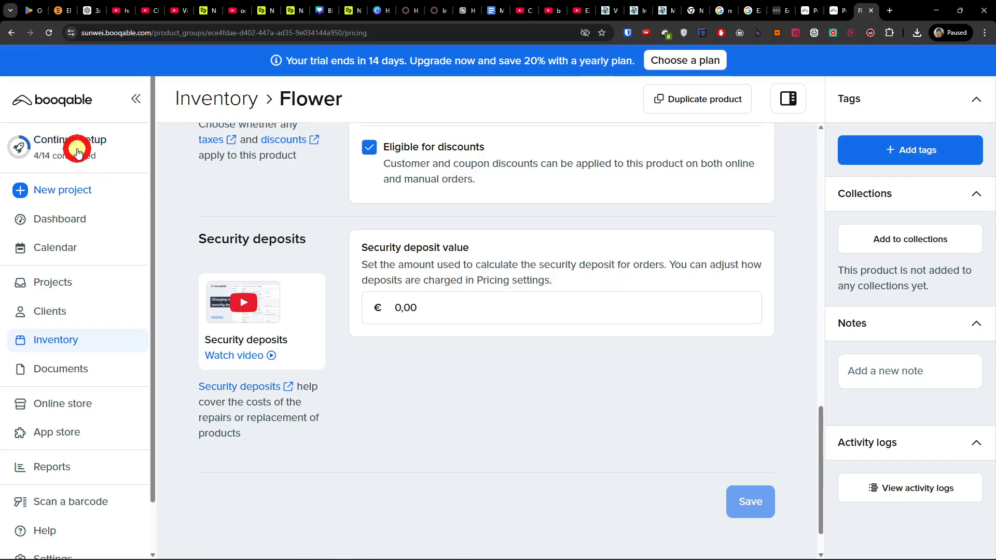
scroll(327, 336, "down", 4)
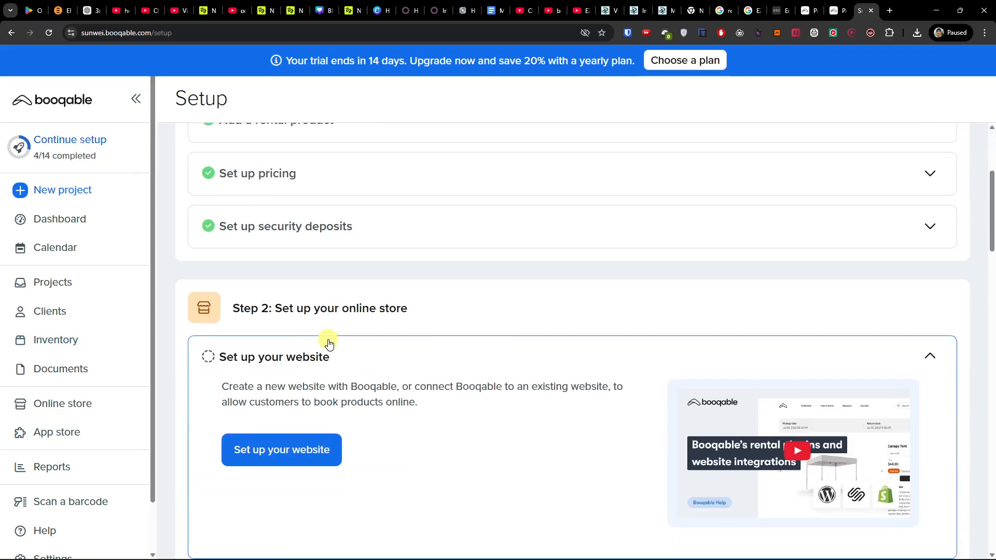
scroll(327, 340, "down", 2)
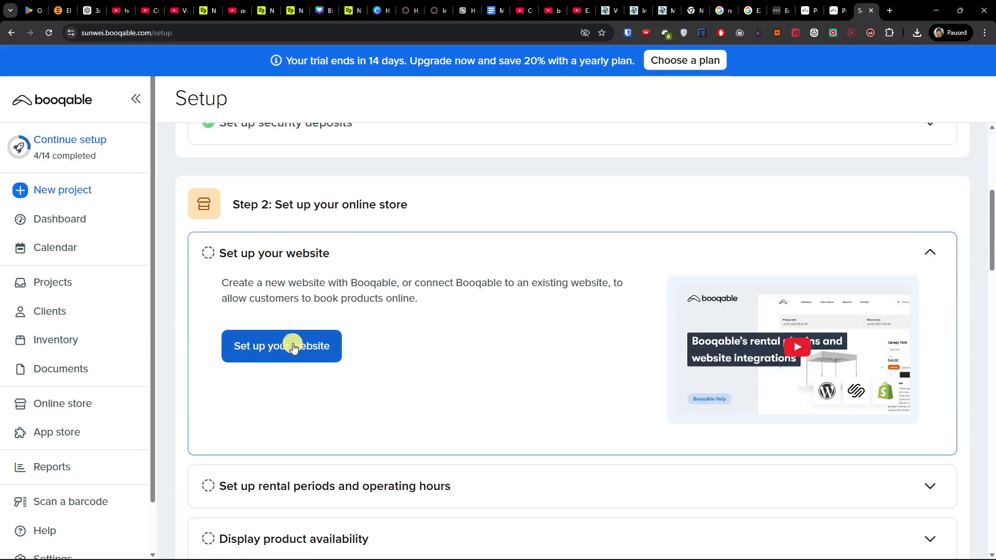
scroll(293, 357, "down", 2)
scroll(285, 381, "down", 4)
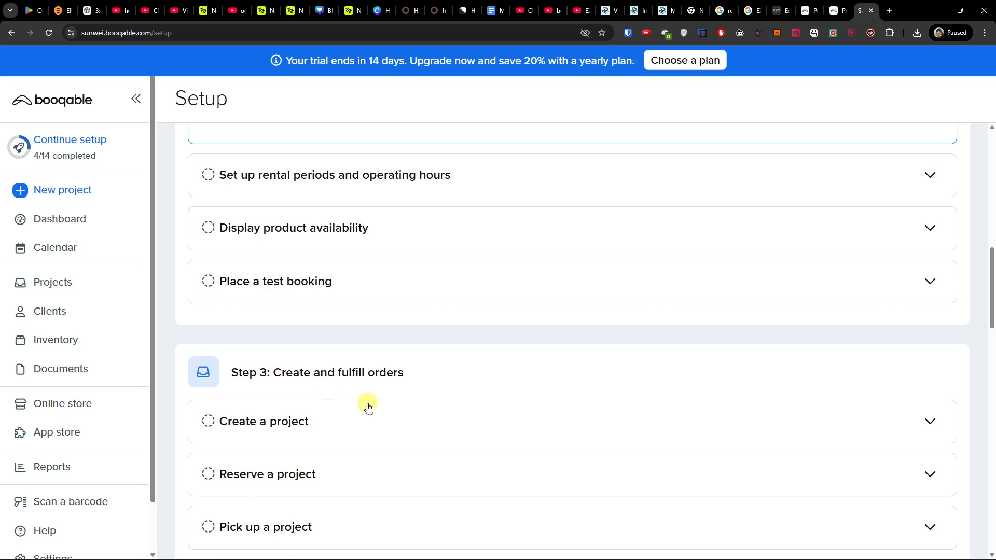
scroll(363, 409, "up", 6)
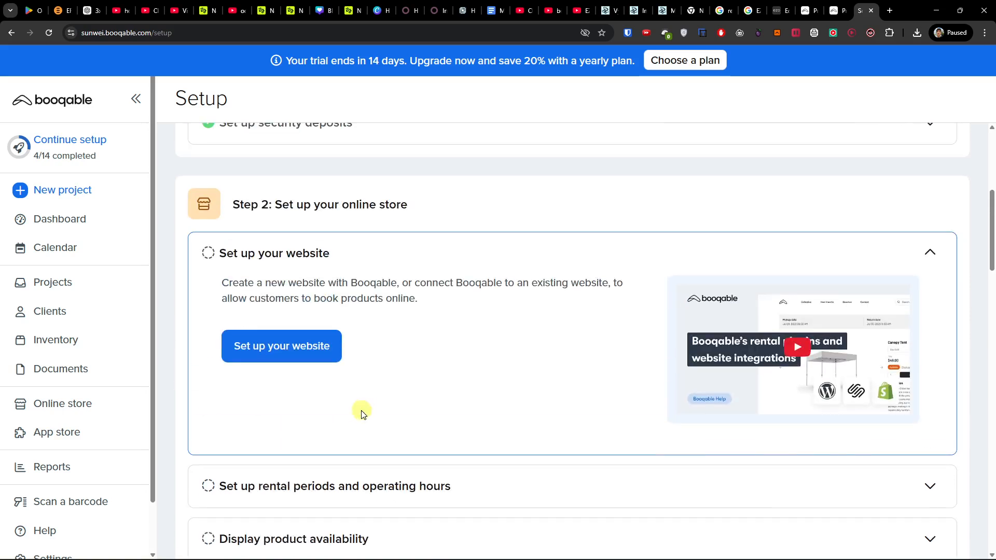
left_click(310, 363)
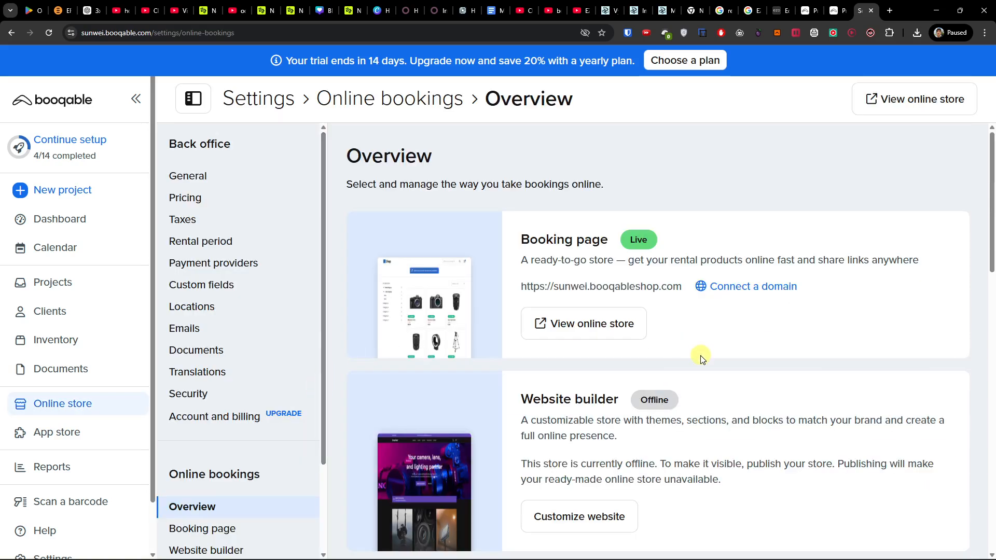
Step: Look over the booking page, website builder and website integration options for online bookings
scroll(296, 334, "down", 2)
scroll(445, 356, "down", 7)
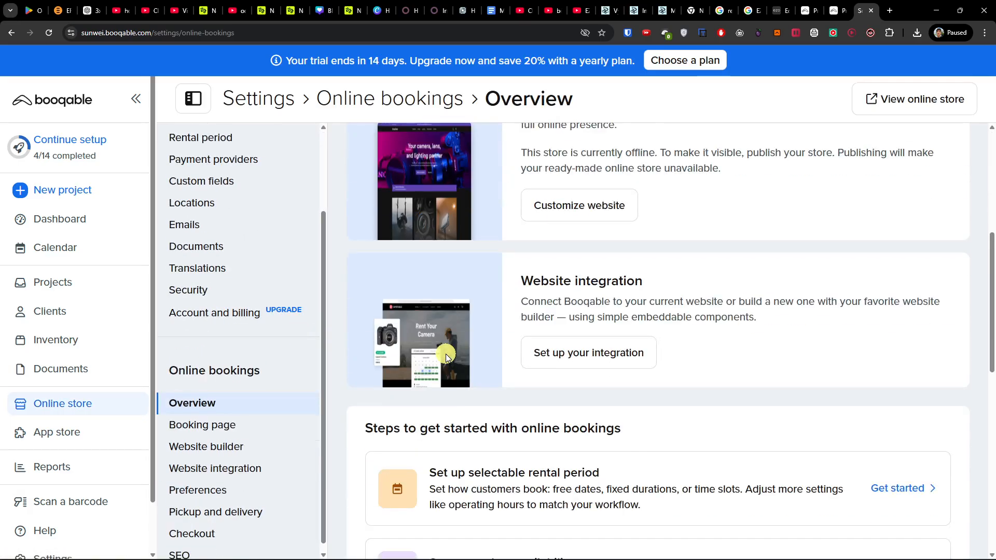
scroll(446, 356, "up", 7)
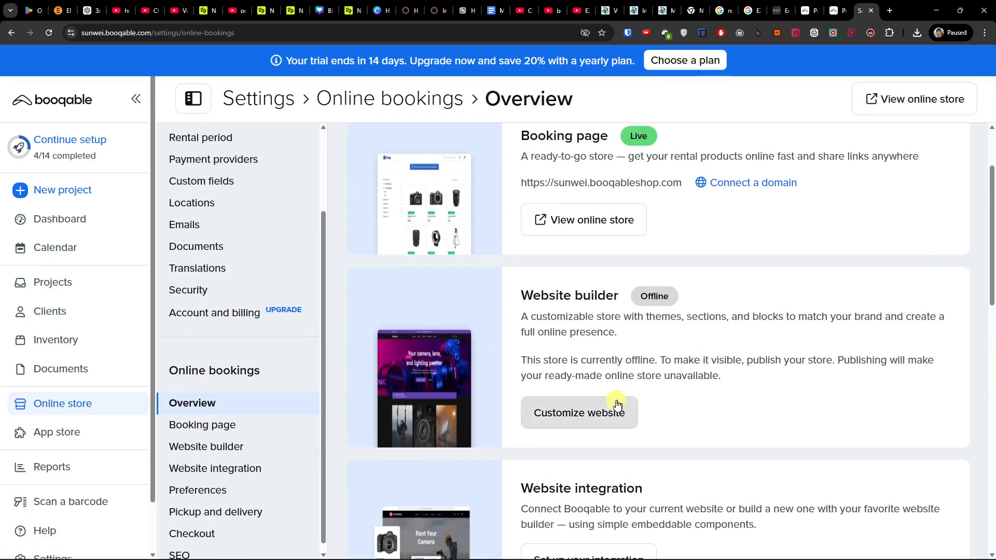
scroll(589, 409, "up", 2)
Step: View the live online store, dismiss its preview notice and look over the Flower product page
left_click(554, 329)
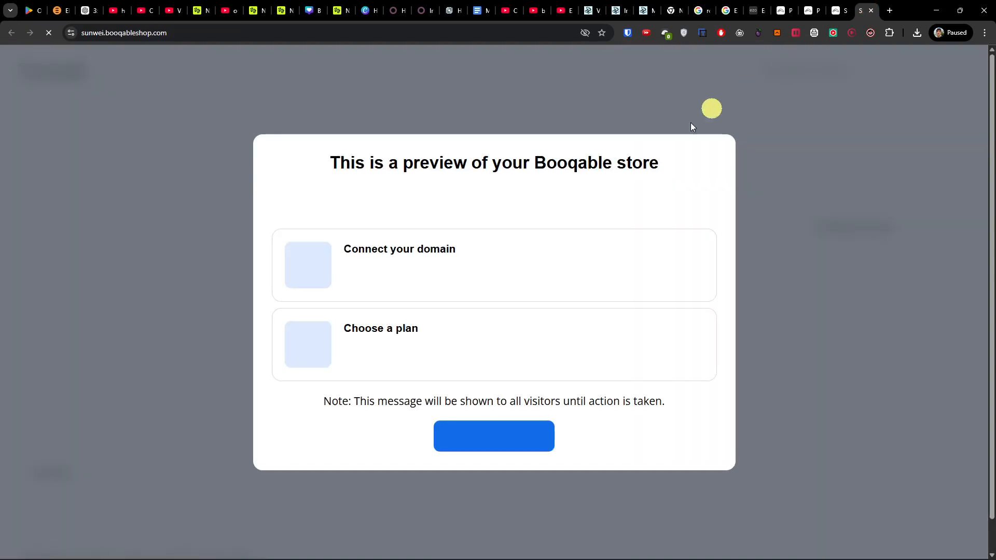
left_click(510, 445)
scroll(465, 395, "down", 2)
scroll(462, 393, "up", 2)
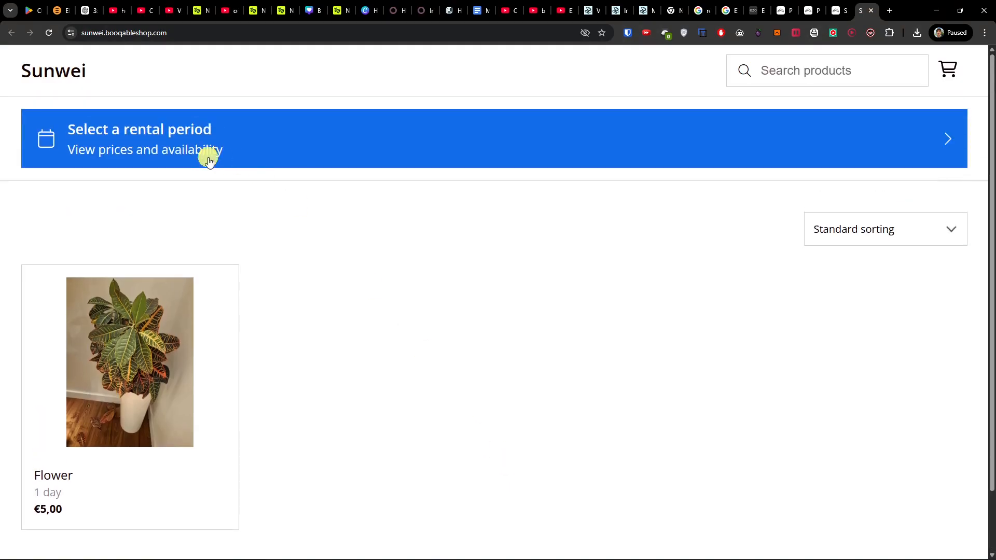
left_click(143, 406)
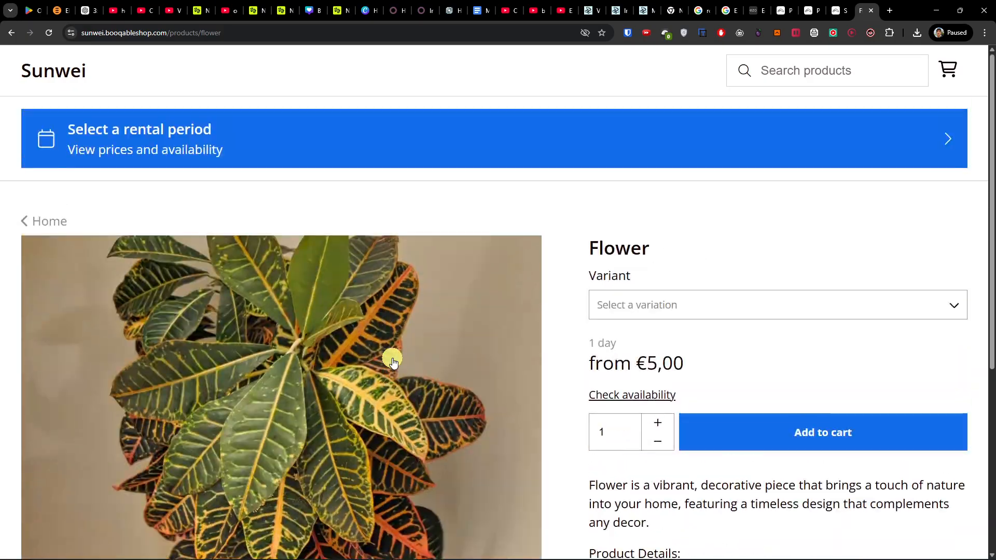
scroll(392, 358, "down", 5)
scroll(725, 343, "up", 4)
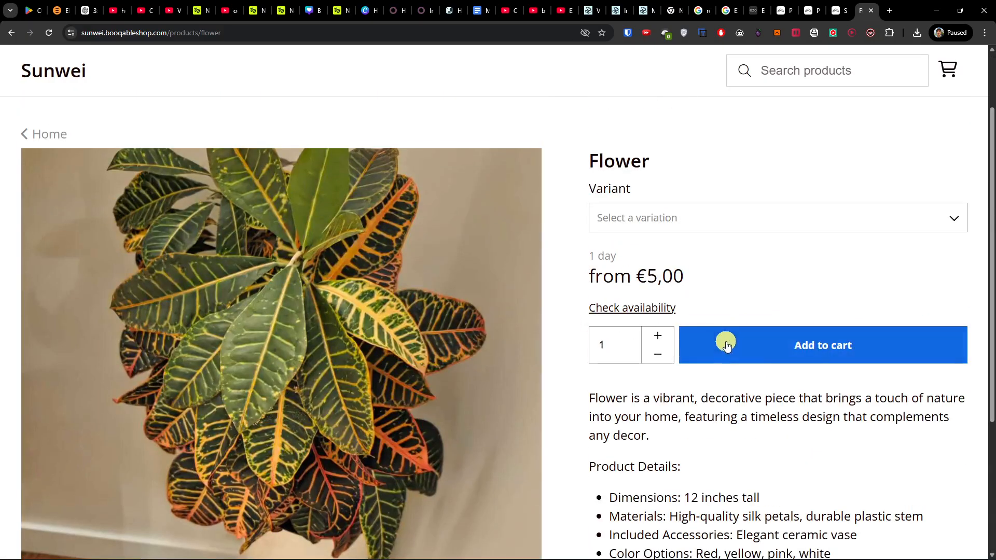
Step: Choose the L variation of the Flower on its store page
left_click(642, 218)
left_click(633, 260)
left_click(657, 336)
Step: Check the L Flower's availability for February and March 2026, including the hourly availability on 24-02-2026
left_click(633, 310)
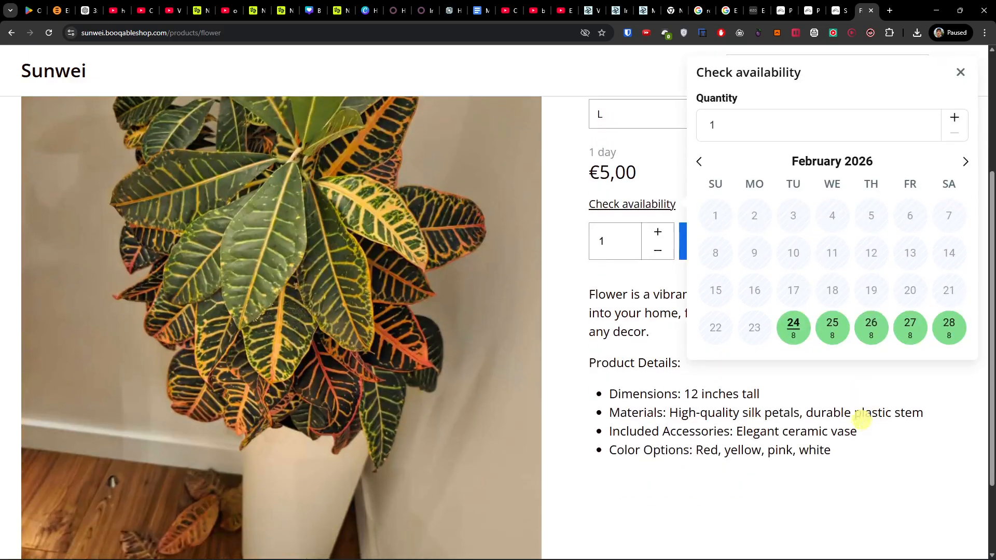
scroll(869, 425, "down", 2)
left_click(964, 165)
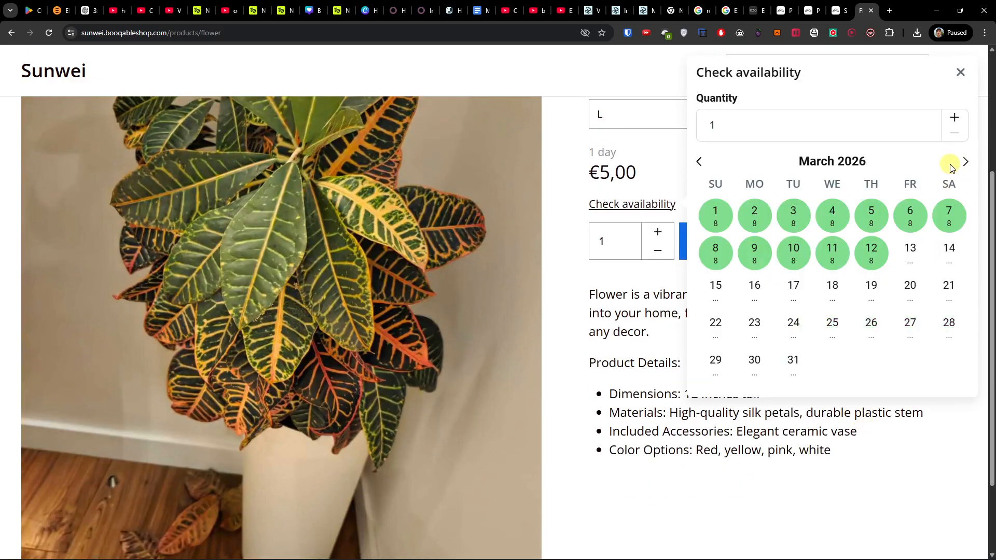
left_click(698, 163)
left_click(802, 320)
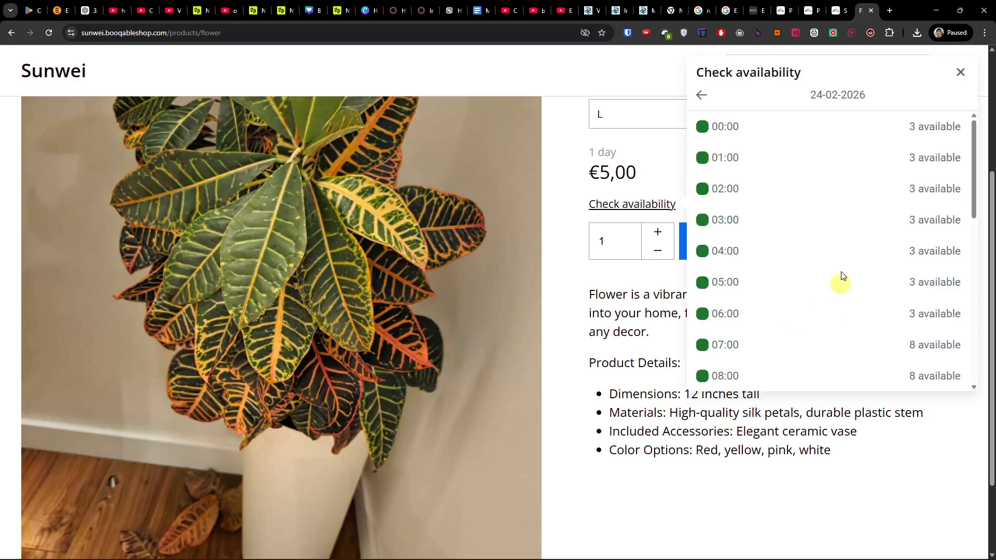
left_click(720, 189)
left_click(702, 94)
left_click(627, 276)
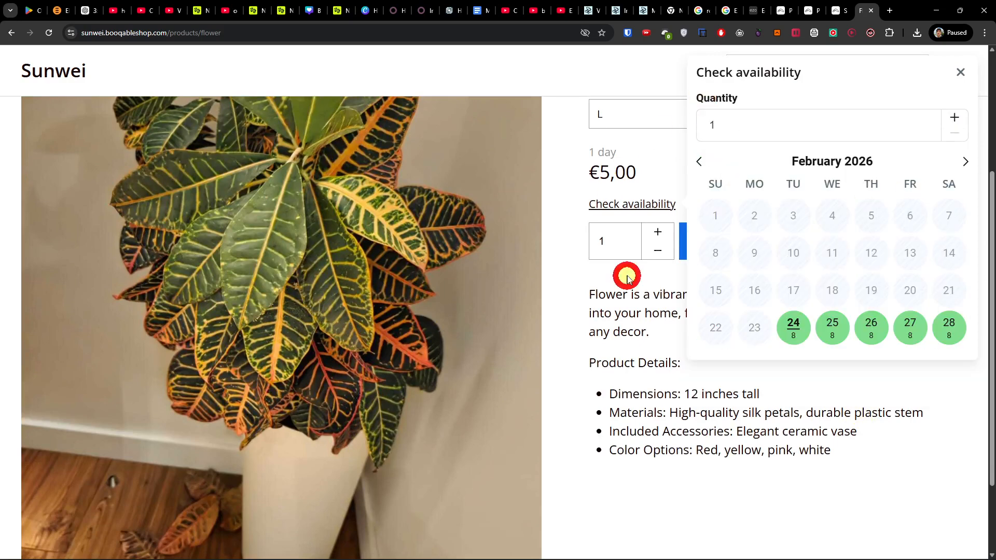
left_click(788, 240)
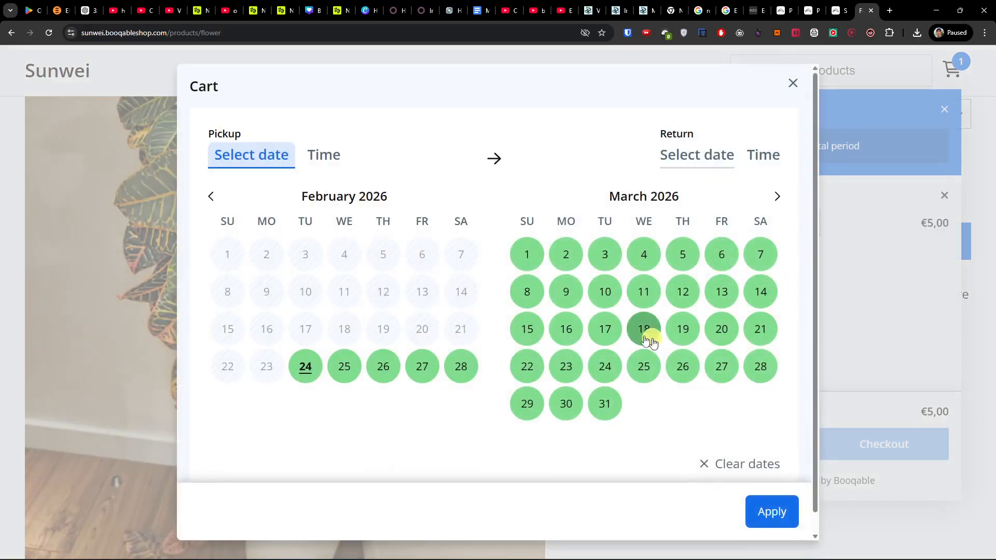
left_click(530, 252)
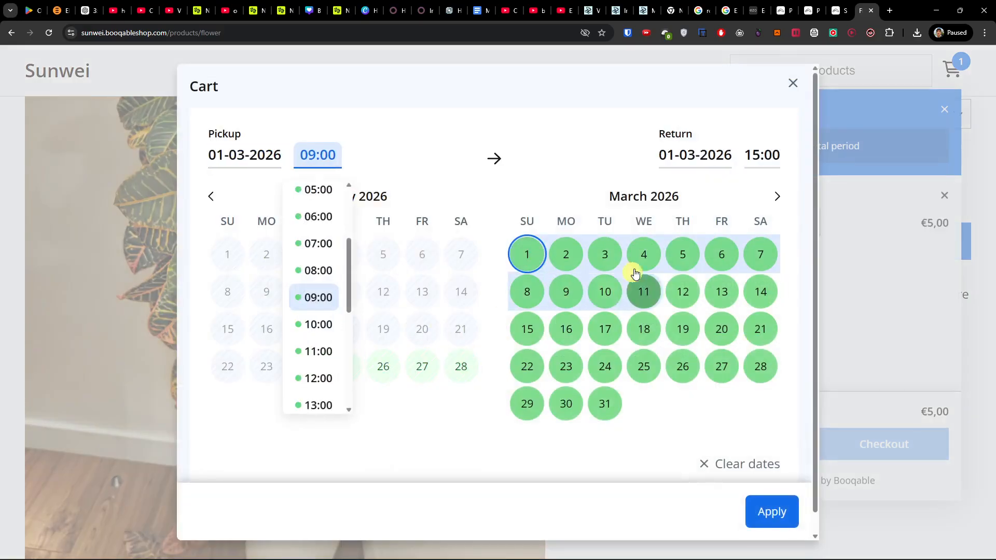
left_click(653, 259)
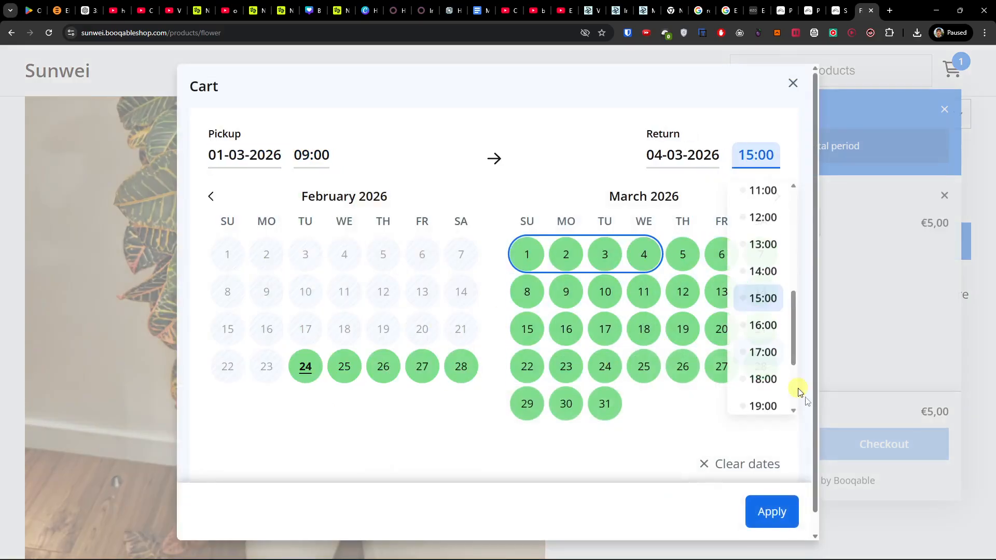
left_click(762, 305)
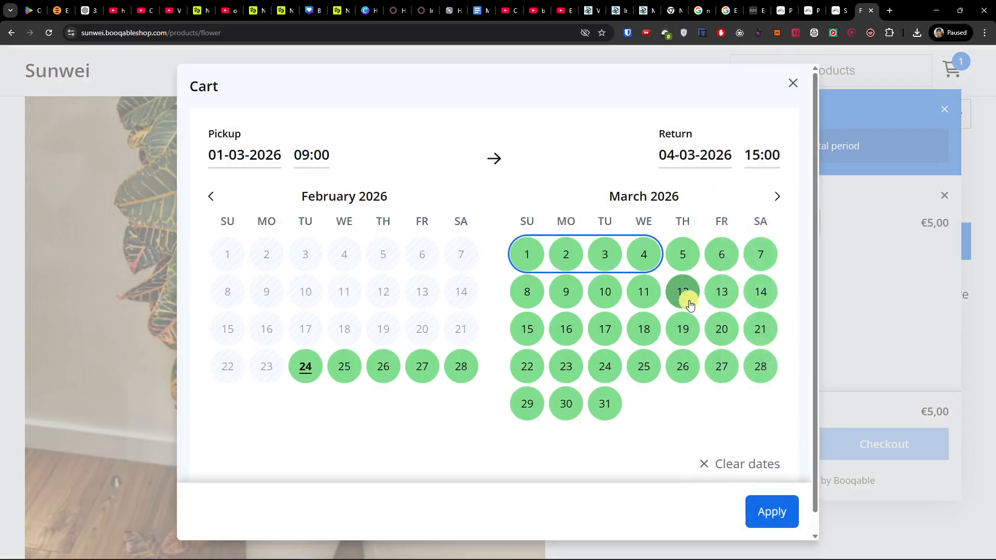
scroll(690, 304, "down", 1)
left_click(767, 511)
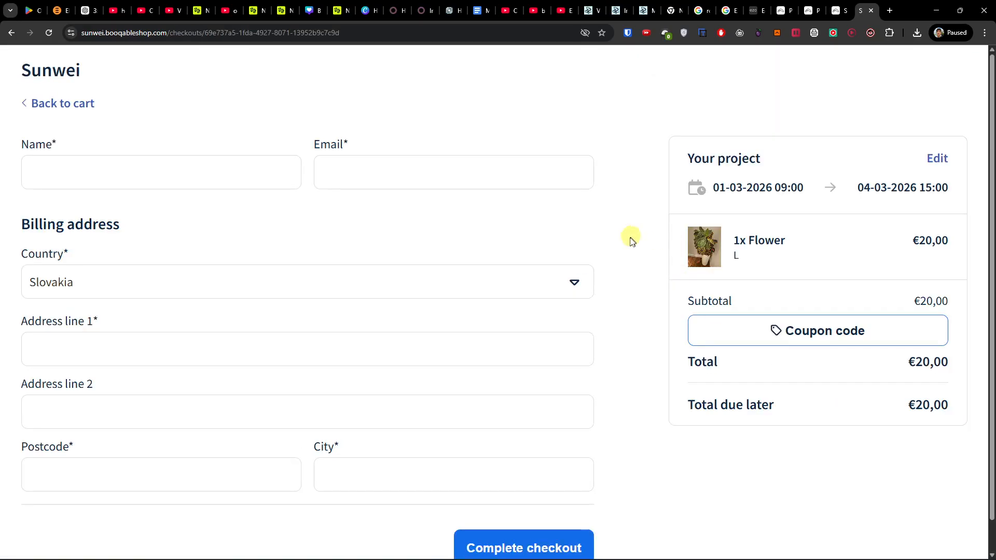
Step: Look over the checkout form and order summary, and return to the online bookings overview
scroll(622, 259, "down", 1)
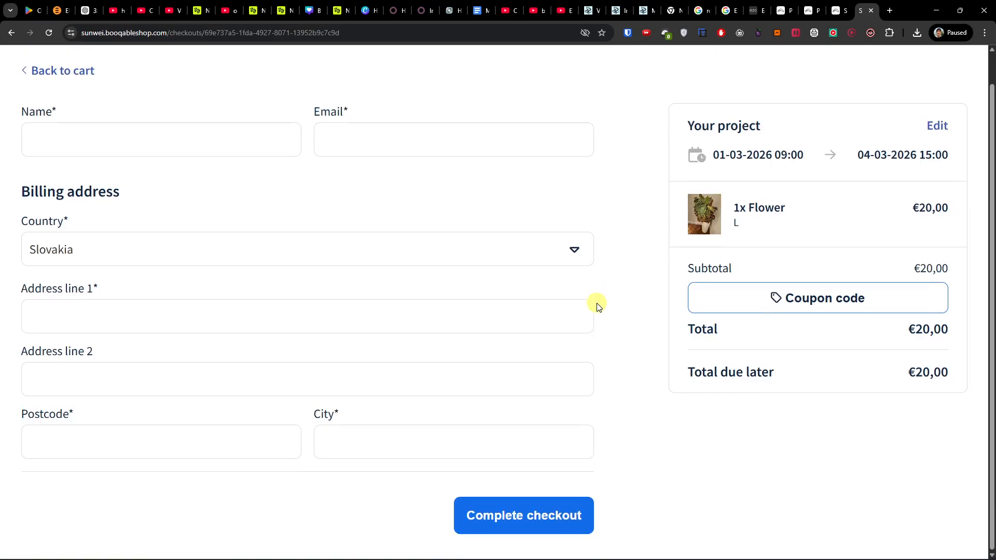
left_click(829, 6)
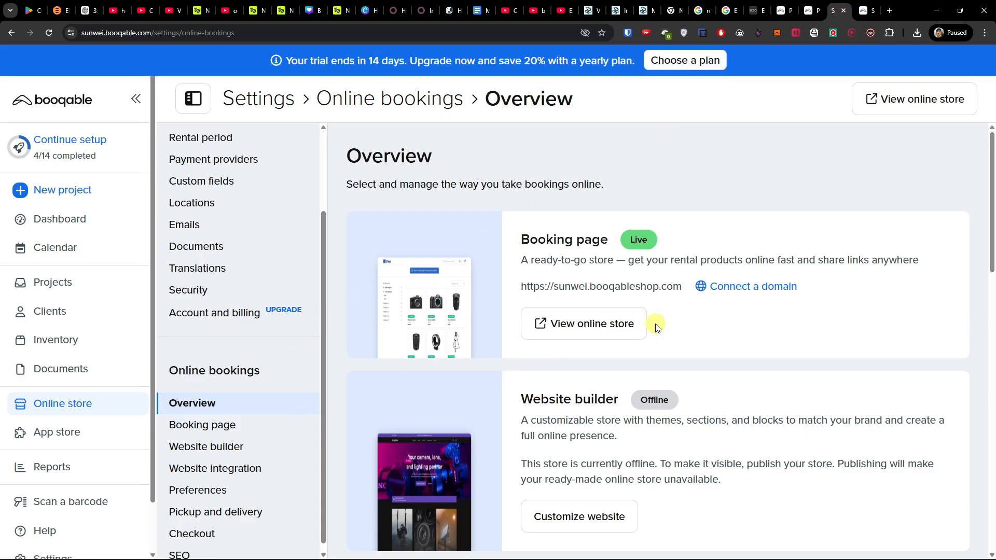
Step: Look over the booking page, website builder and website integration options, and open the website builder settings
scroll(563, 284, "down", 2)
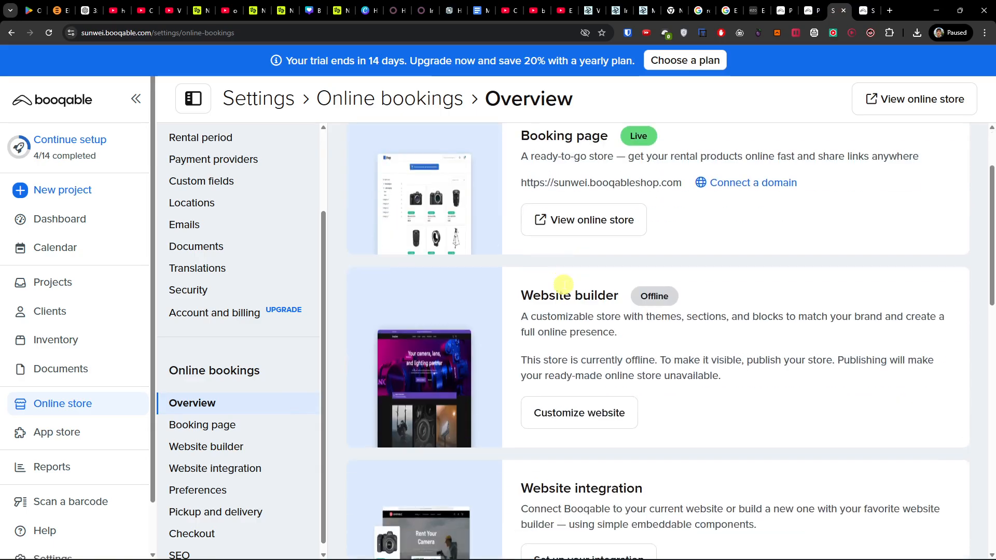
scroll(587, 312, "up", 2)
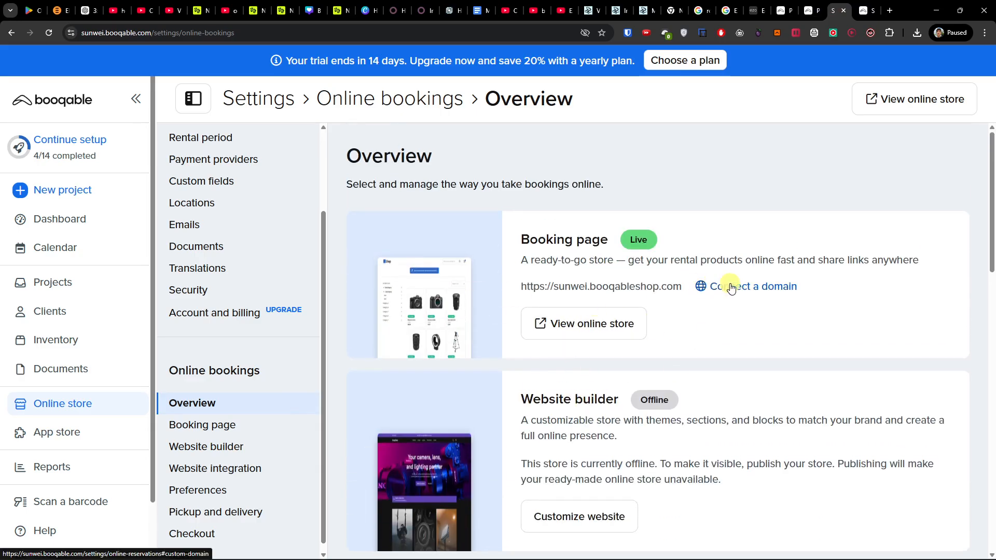
scroll(731, 288, "down", 2)
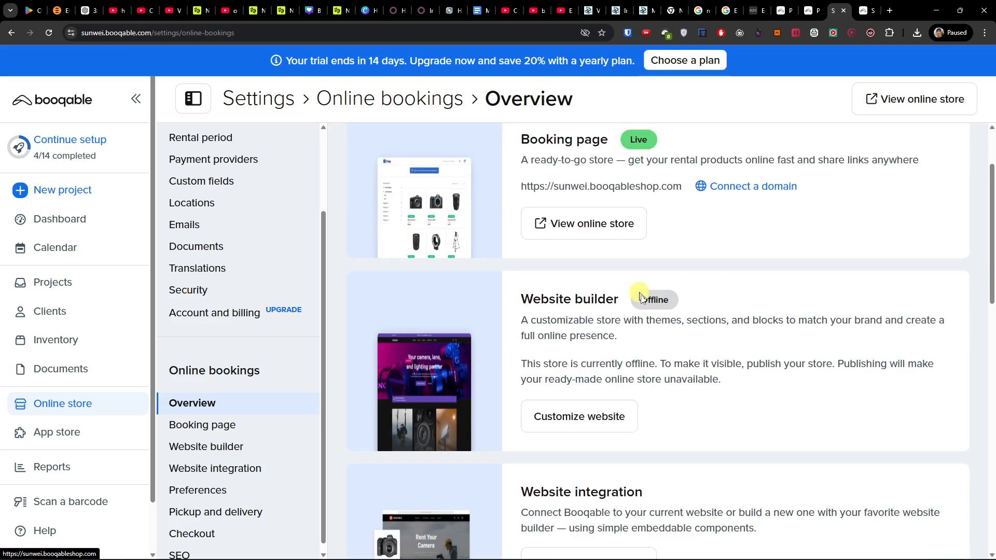
left_click(615, 419)
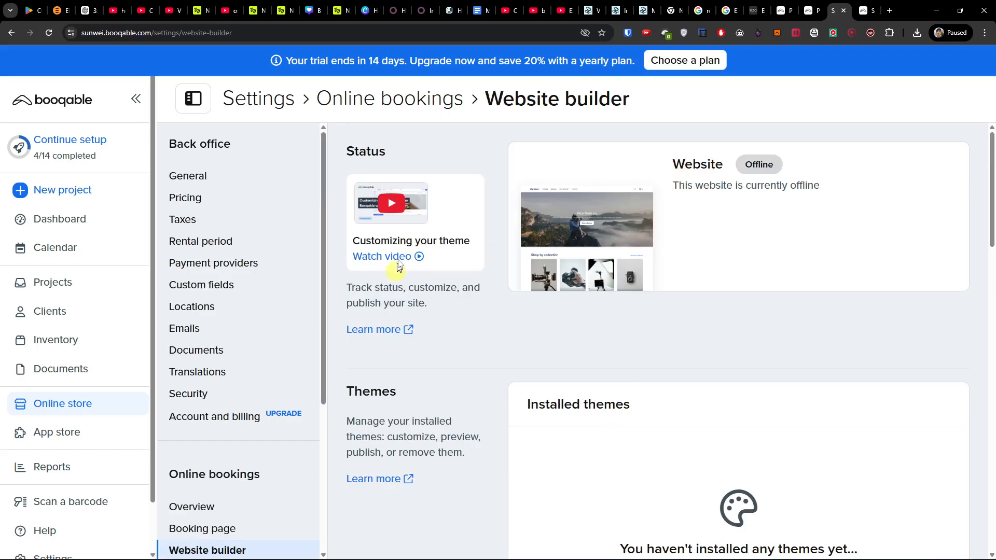
Step: Look over the website builder's status, themes, menus and pages sections
scroll(621, 254, "down", 5)
scroll(621, 253, "down", 4)
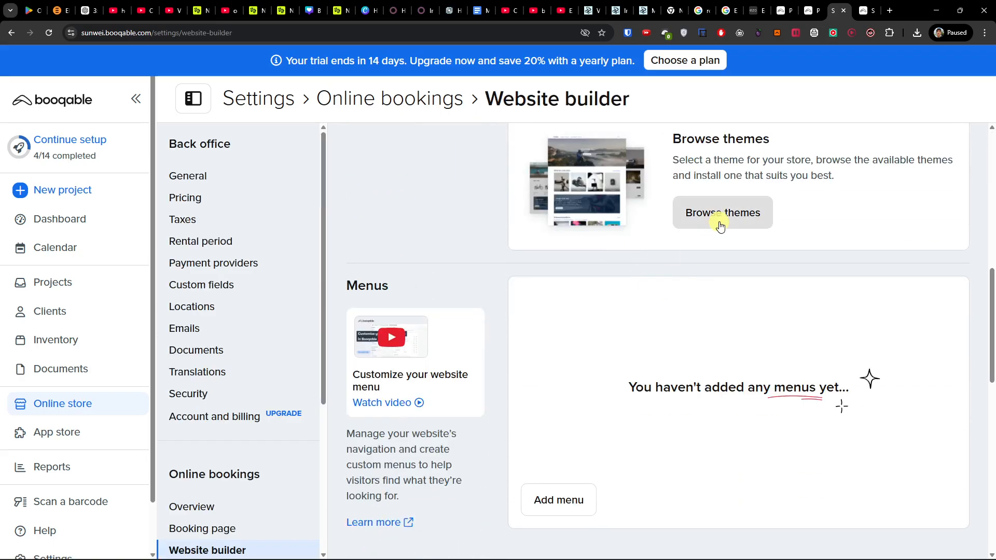
scroll(672, 283, "down", 8)
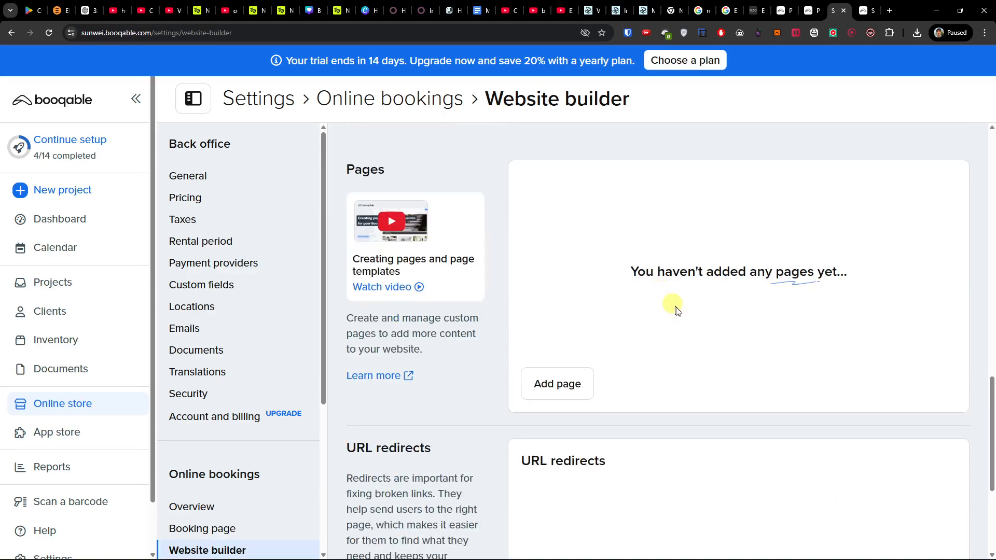
scroll(675, 310, "up", 15)
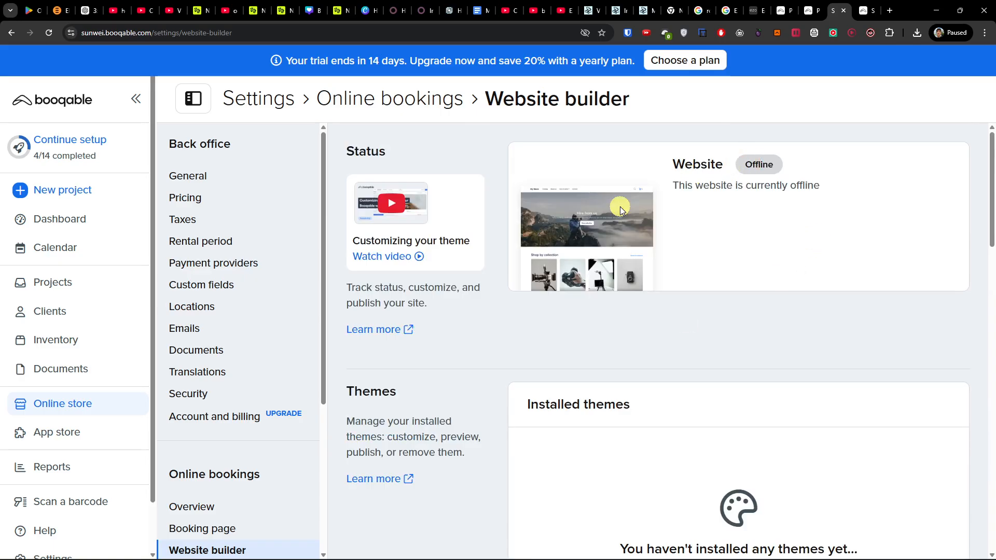
left_click(809, 4)
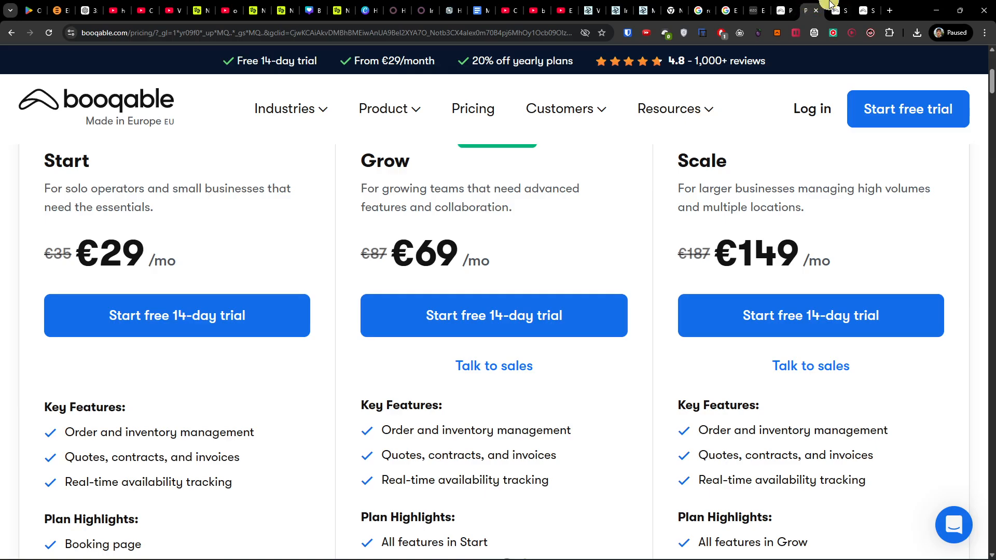
left_click(830, 6)
Step: Browse the available store themes, glance at the Bliss theme's information page, and install Bliss
scroll(726, 272, "down", 3)
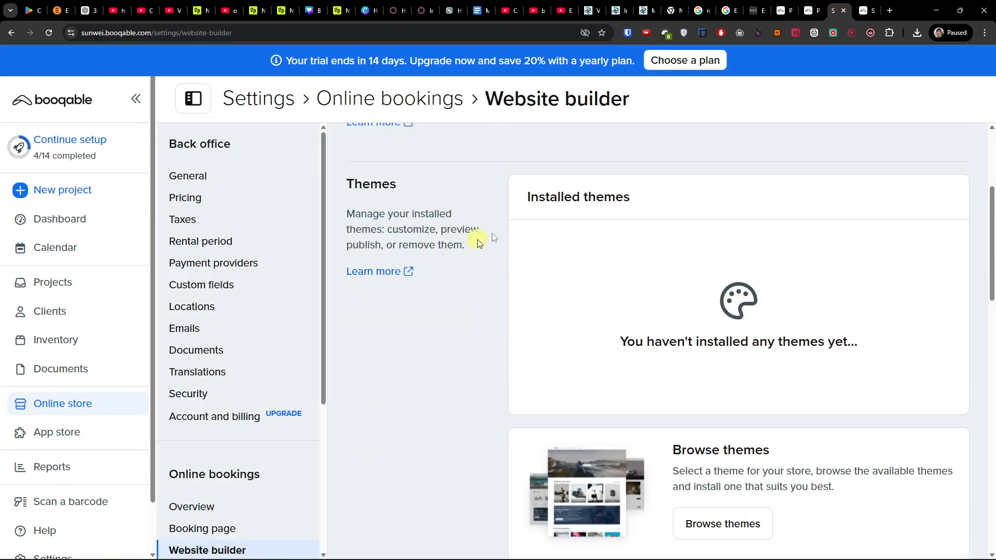
scroll(609, 315, "down", 2)
left_click(732, 418)
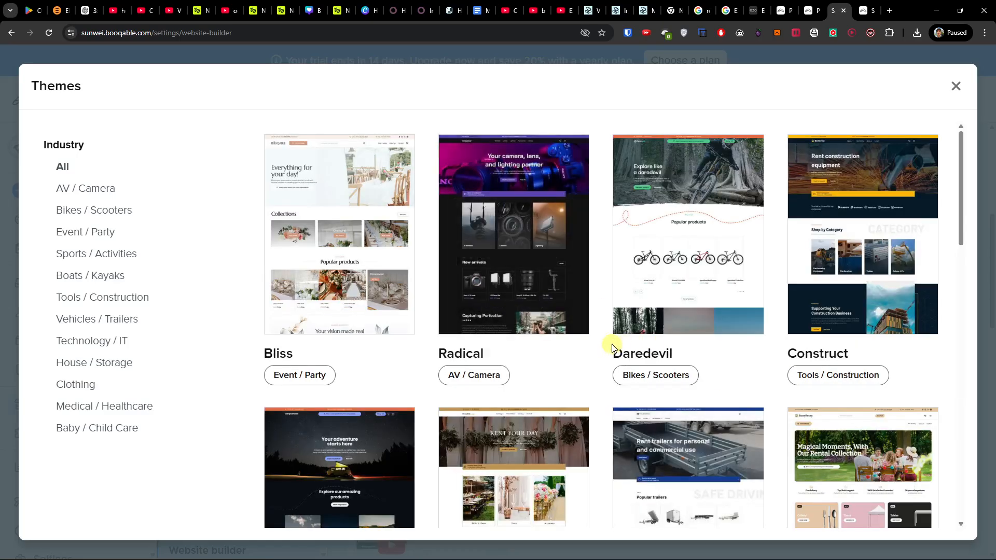
left_click(316, 305)
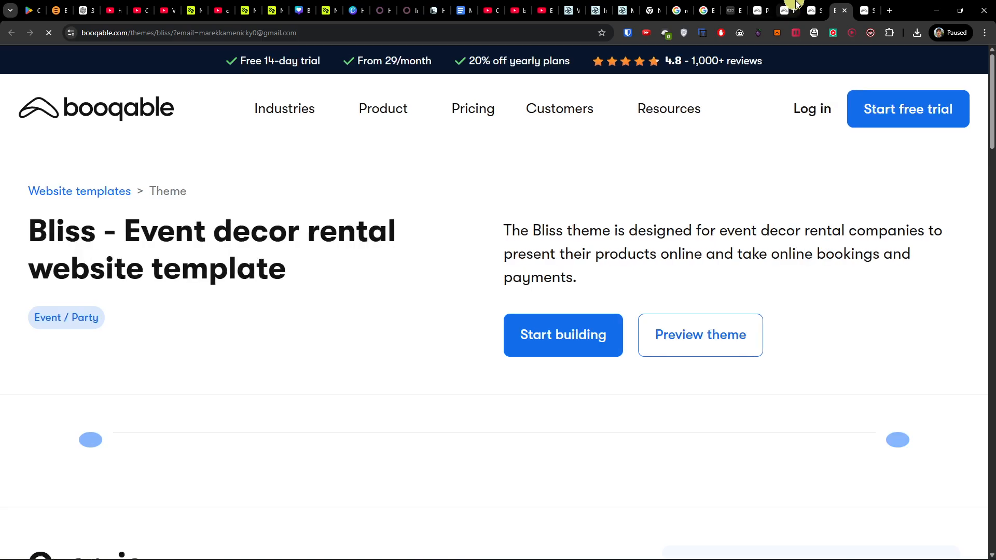
left_click(809, 5)
left_click(375, 217)
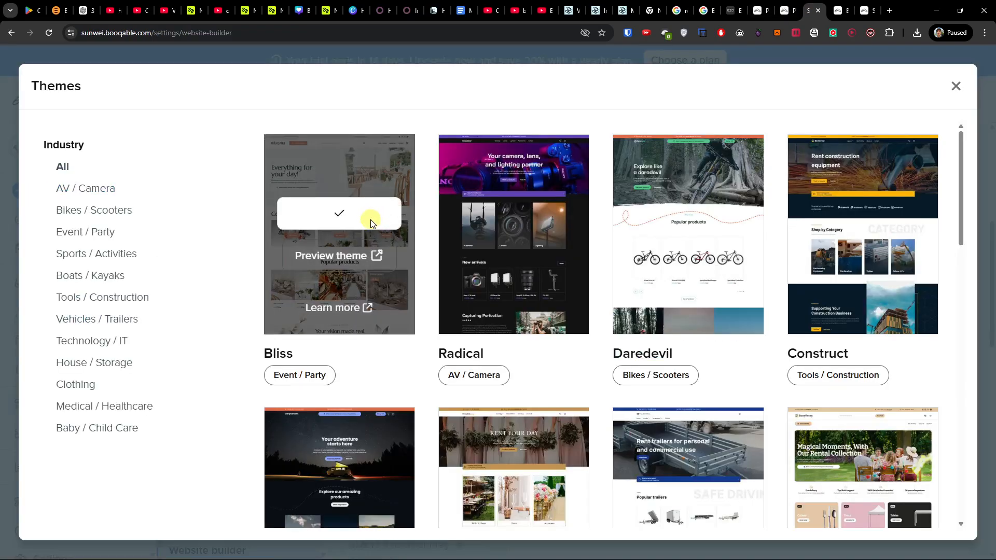
Step: Open the installed Bliss theme for customization and look over its home page preview
scroll(798, 484, "up", 4)
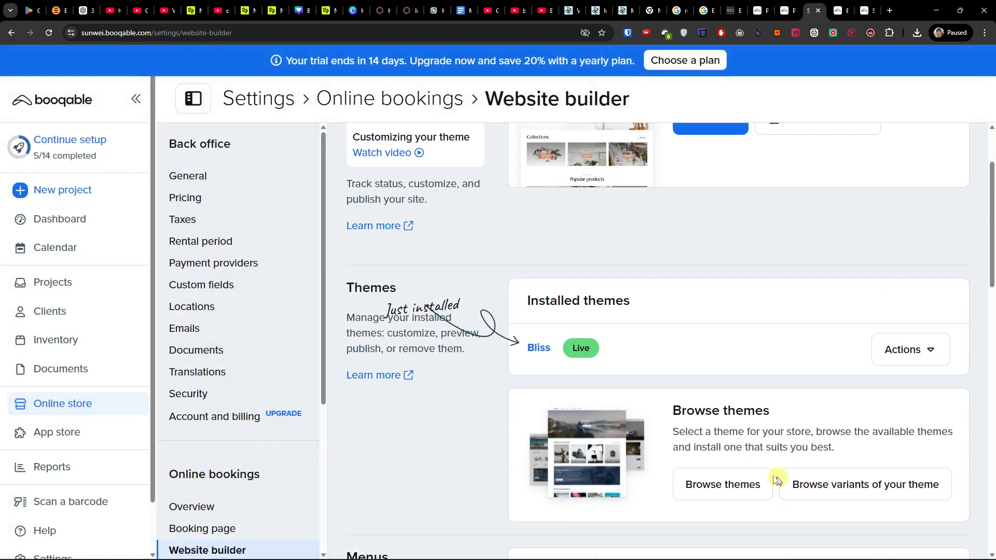
left_click(930, 350)
left_click(897, 381)
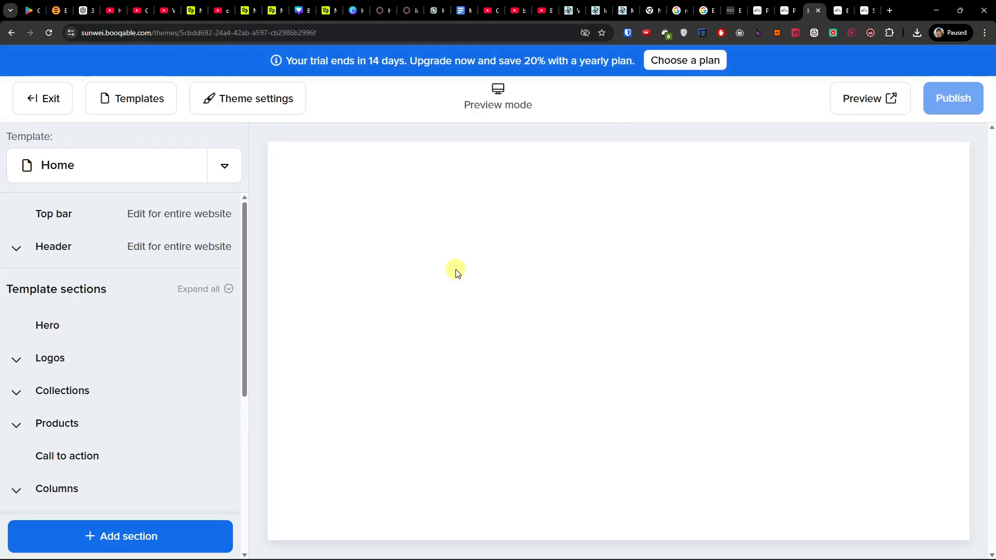
scroll(429, 300, "down", 4)
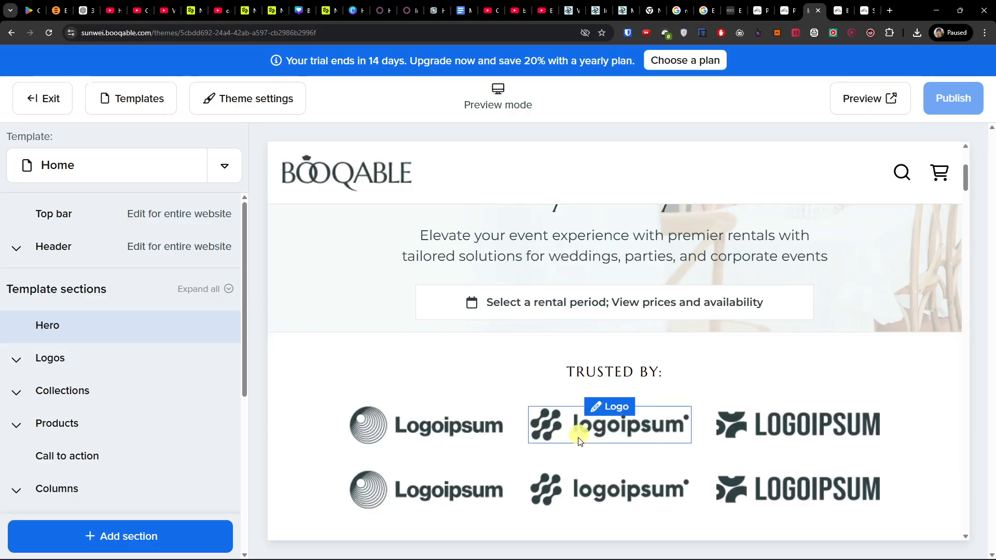
scroll(506, 426, "down", 5)
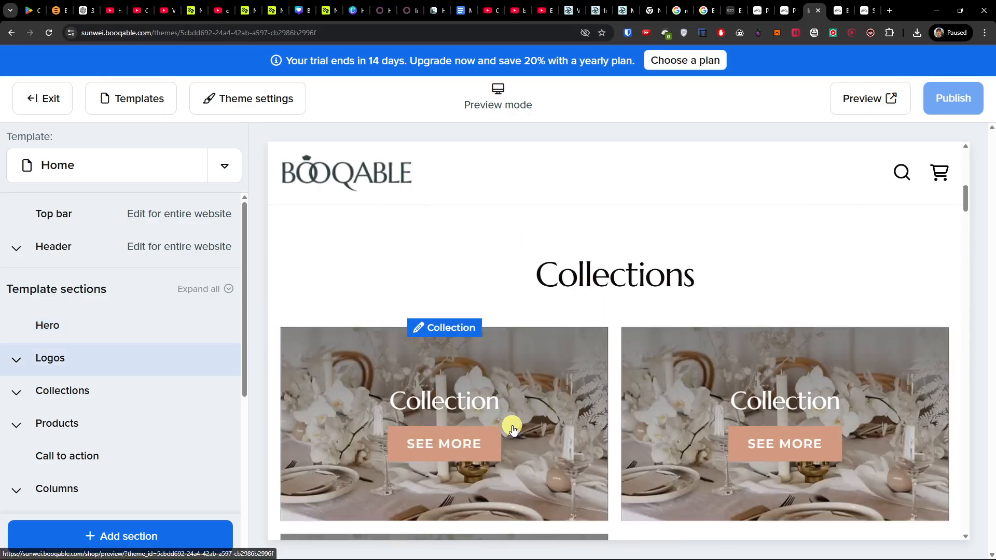
Step: Select the first two collection blocks in the home page preview to inspect them
left_click(481, 400)
left_click(684, 378)
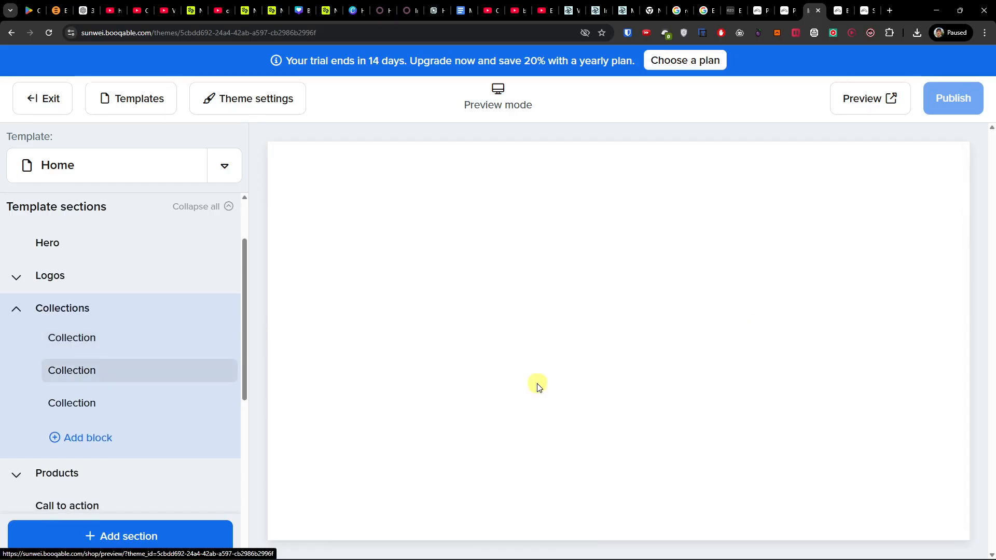
left_click(552, 310)
scroll(596, 311, "down", 6)
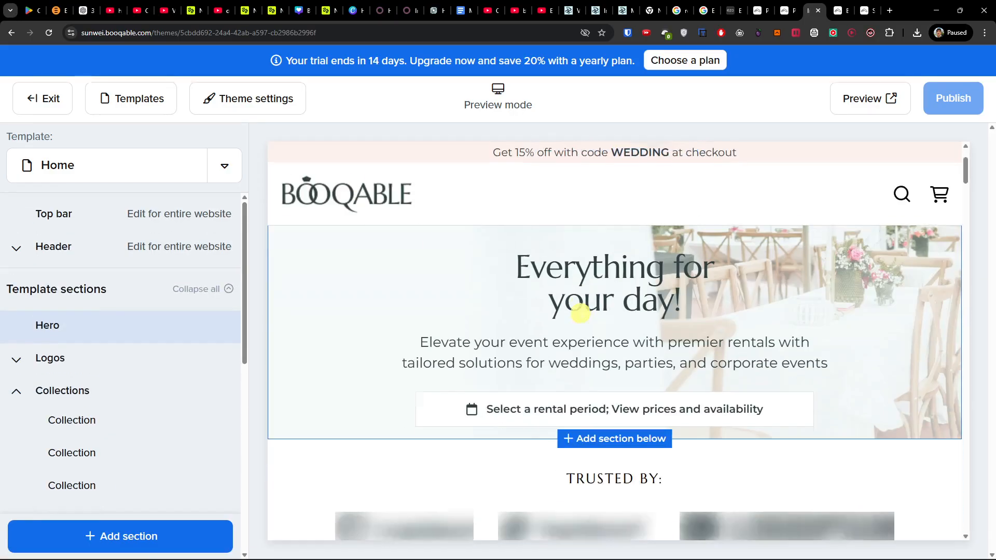
Step: Select the Hero section and try to highlight its headline "Everything for your day!" directly in the preview
left_click(617, 318)
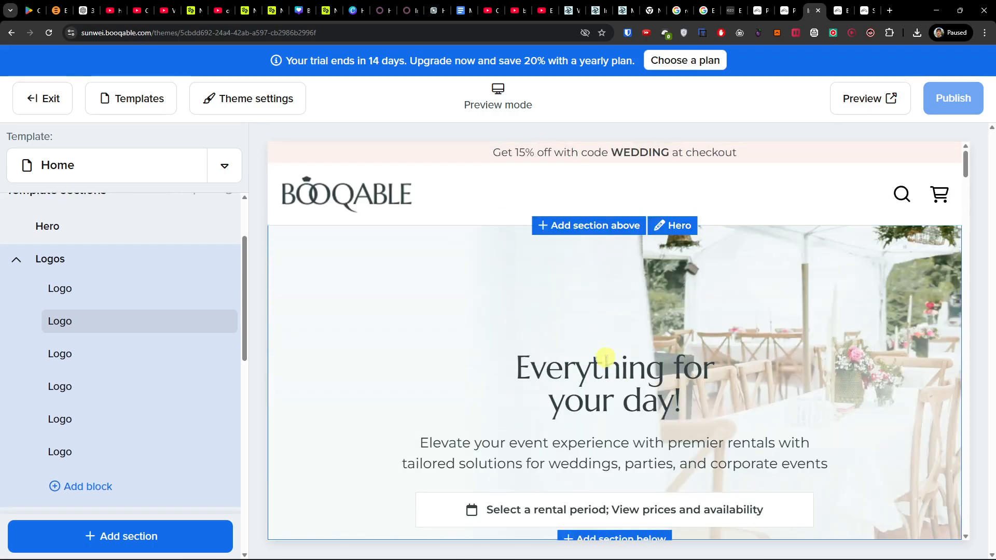
left_click(611, 364)
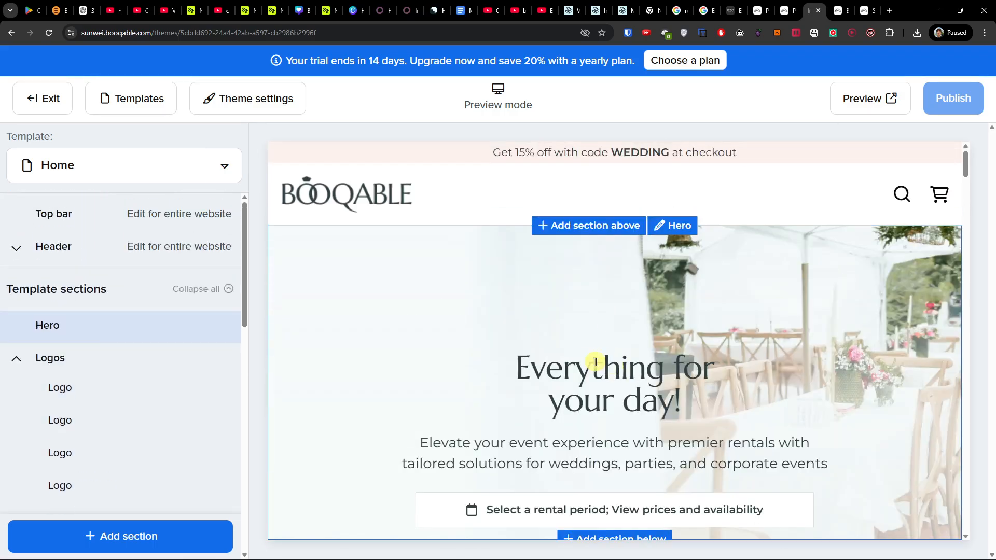
left_click_drag(533, 363, 629, 379)
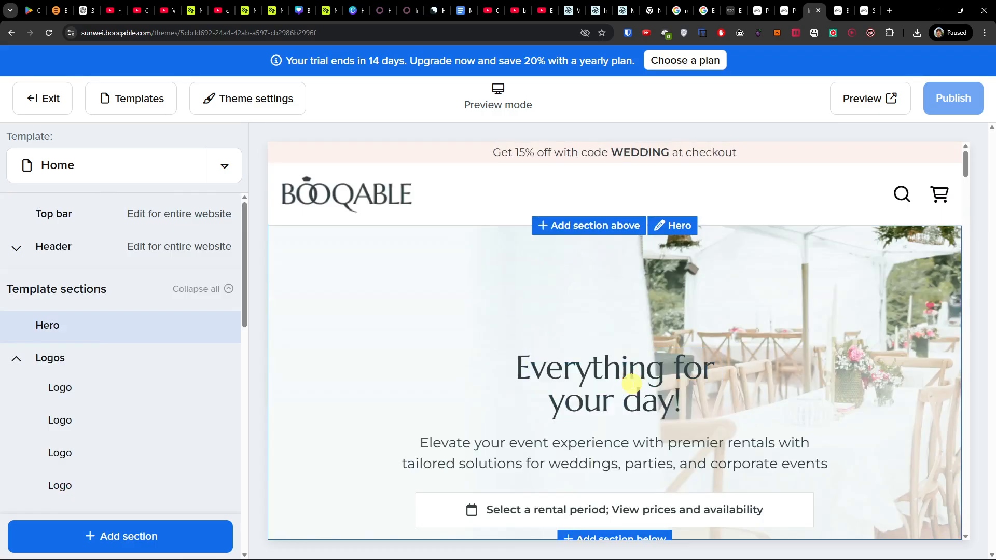
scroll(559, 386, "down", 2)
left_click_drag(533, 271, 665, 291)
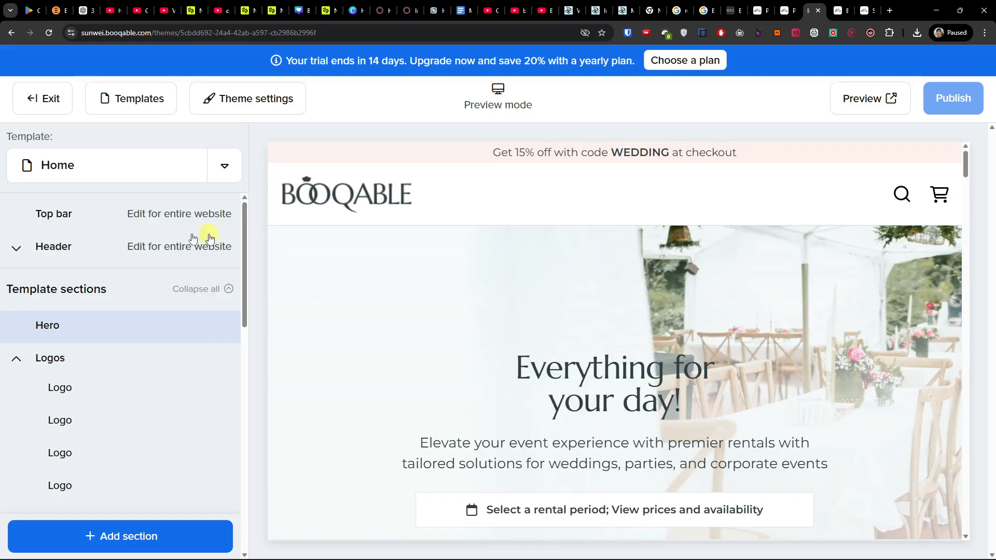
Step: Collapse the Logos section and preview the addable sections from About us through Contact form
scroll(60, 334, "down", 2)
left_click(13, 259)
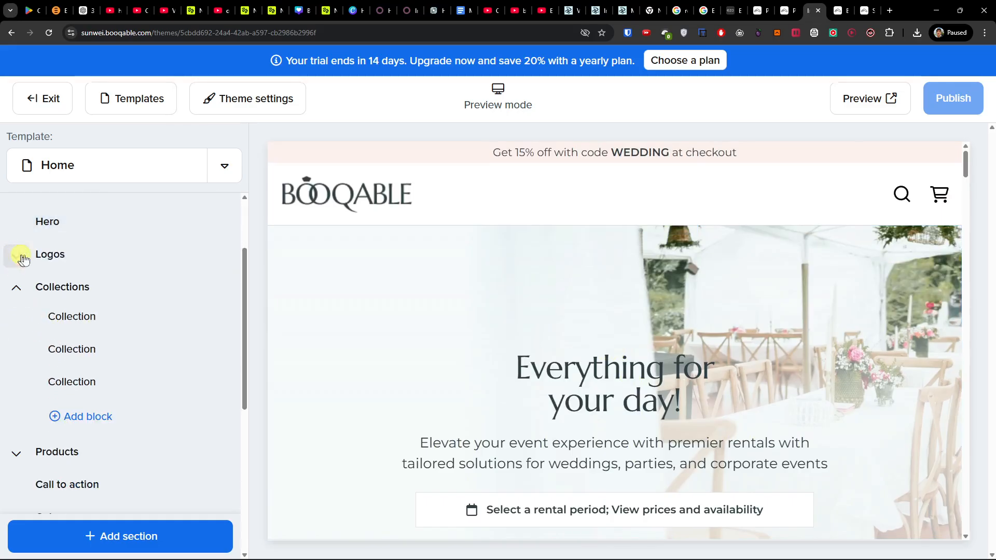
left_click(160, 536)
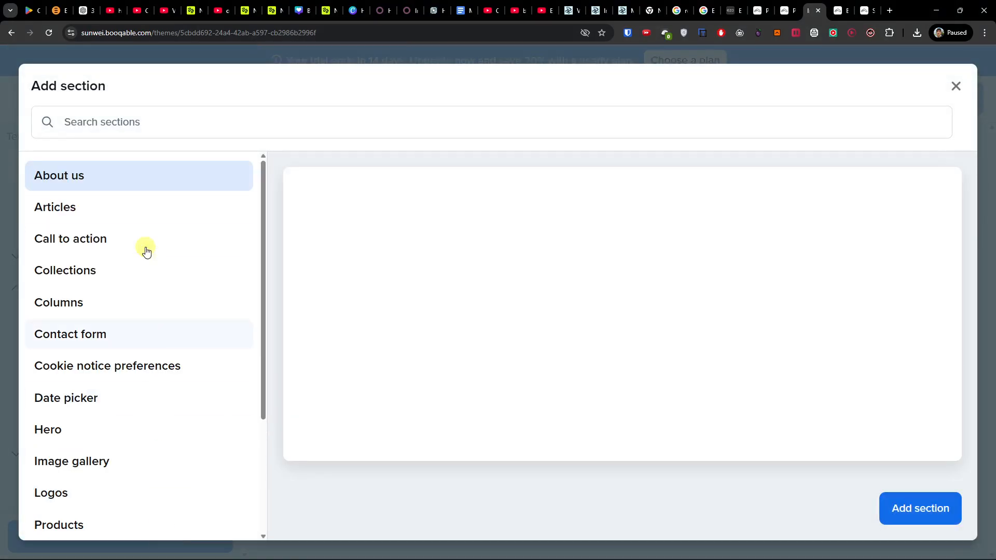
scroll(388, 319, "down", 3)
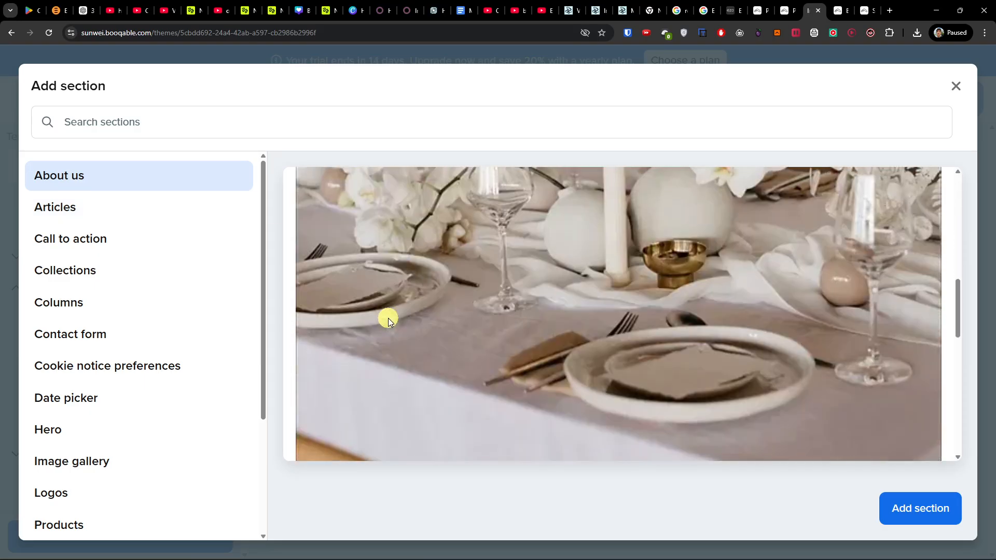
left_click(150, 215)
left_click(151, 239)
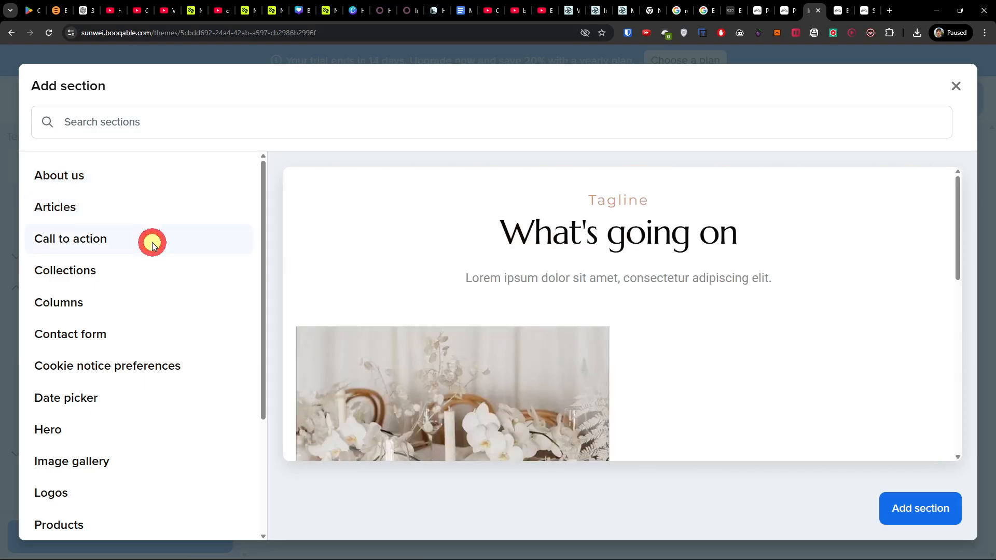
left_click(134, 273)
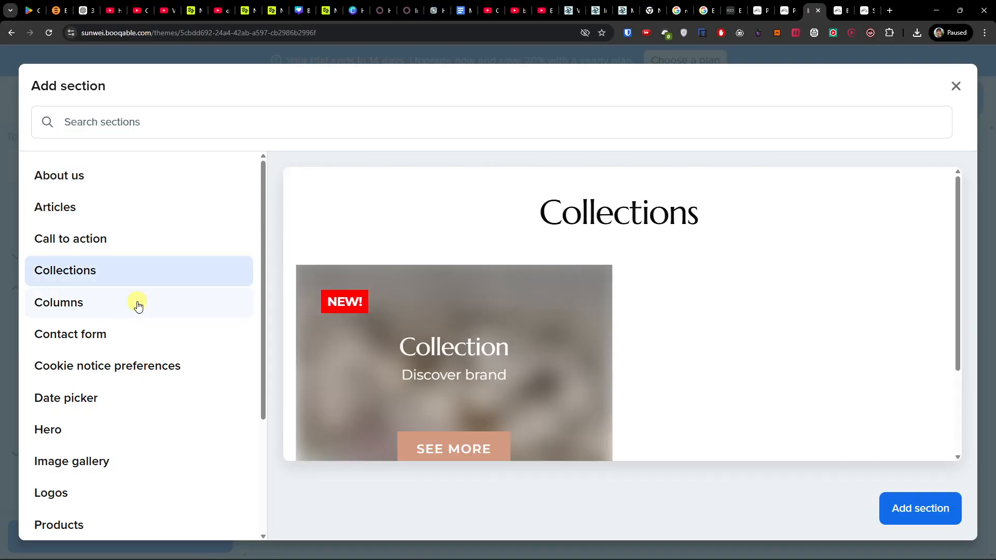
left_click(136, 301)
left_click(161, 343)
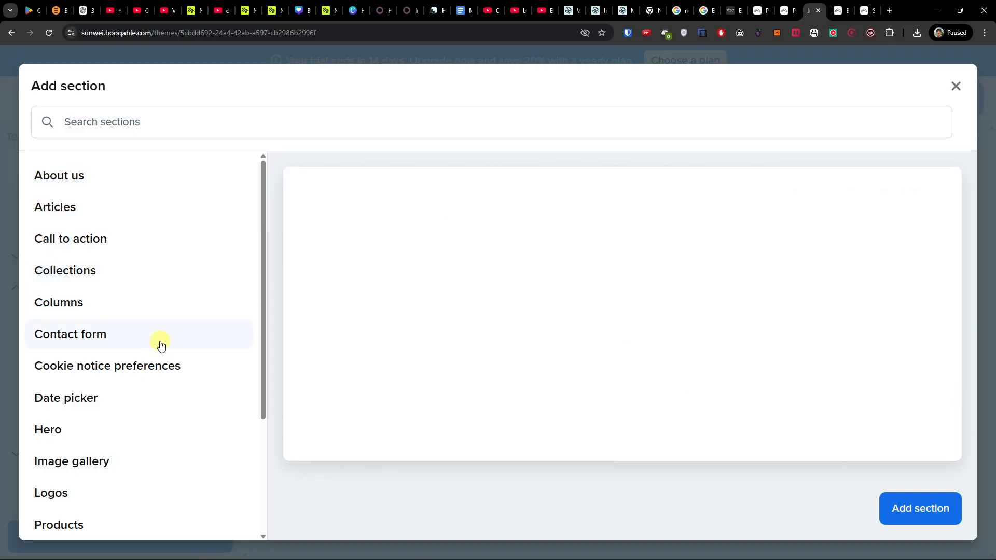
Step: Preview the Date picker, Image gallery and Logos sections, and leave the theme editor without adding any
left_click(183, 385)
scroll(178, 341, "down", 2)
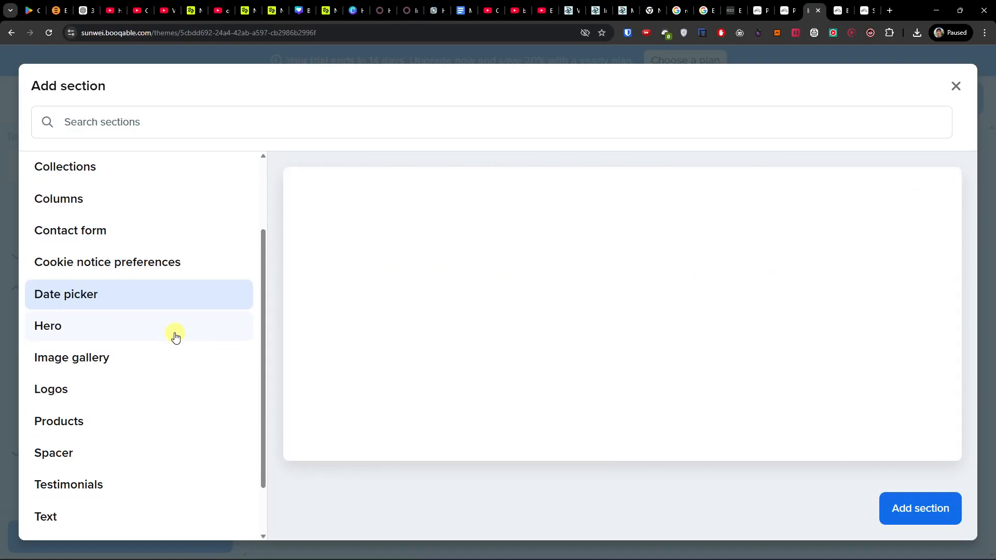
left_click(138, 359)
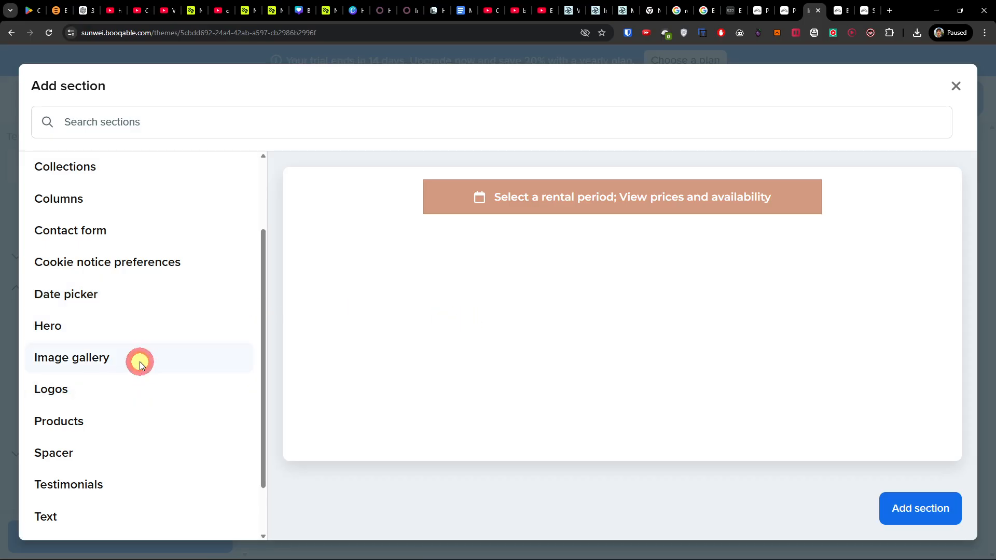
scroll(520, 334, "down", 2)
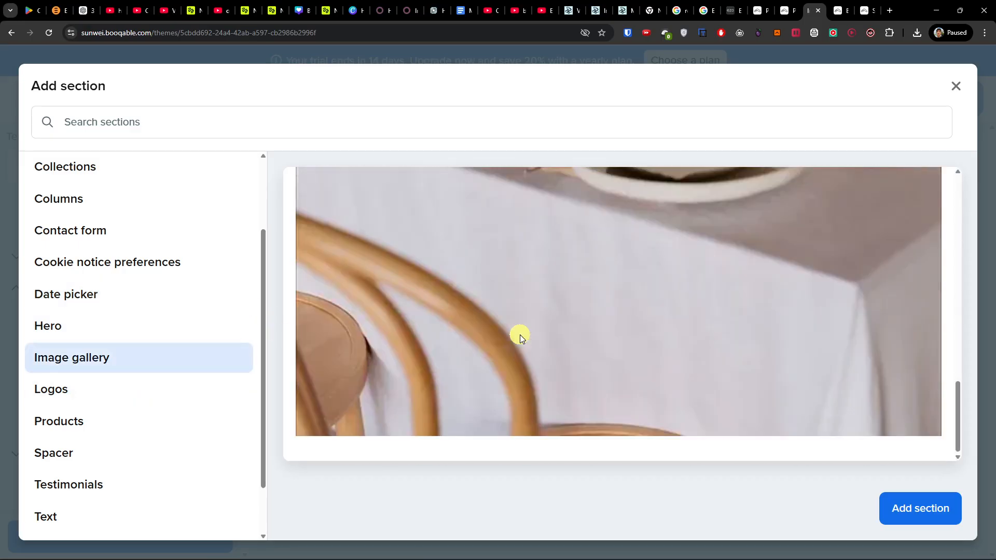
scroll(150, 384, "down", 2)
left_click(136, 352)
left_click(139, 332)
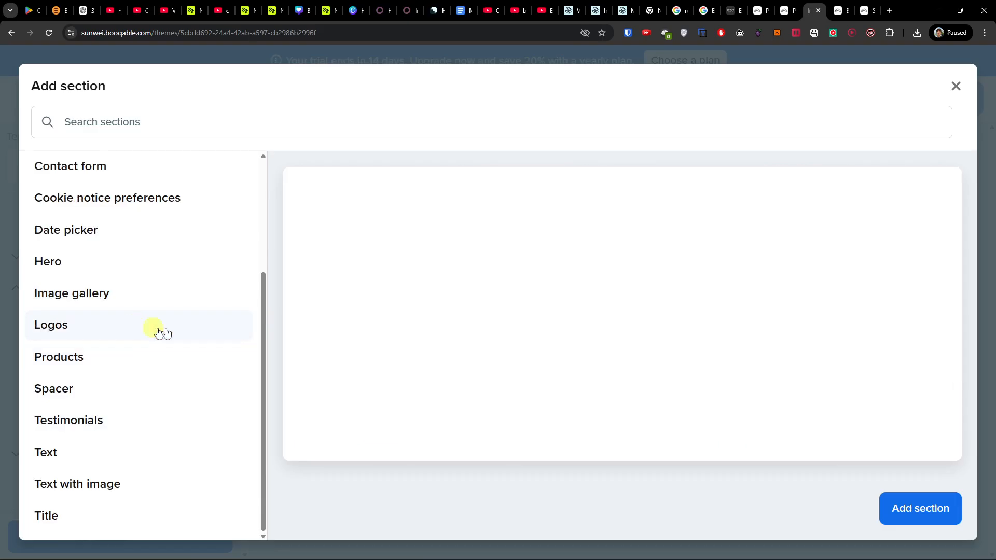
scroll(156, 383, "up", 3)
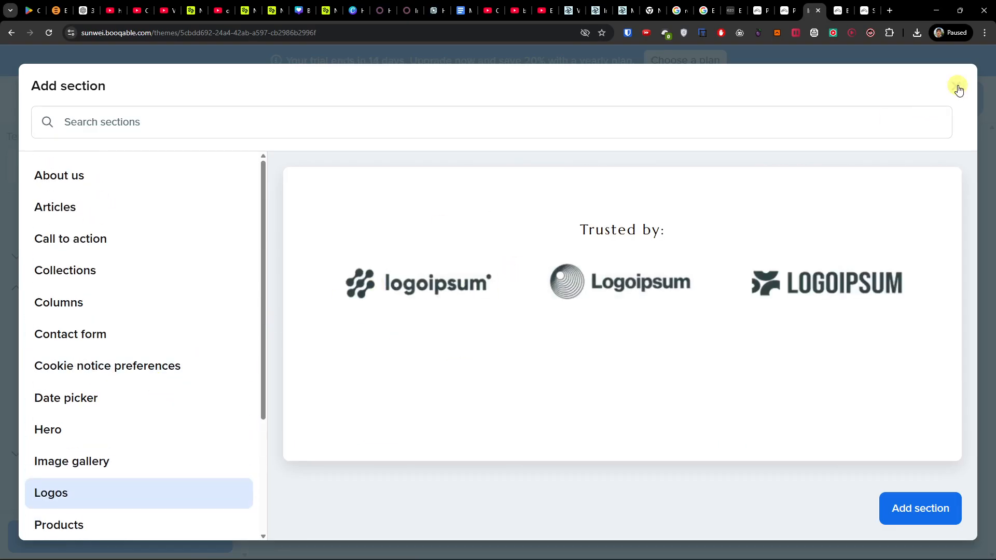
left_click(958, 90)
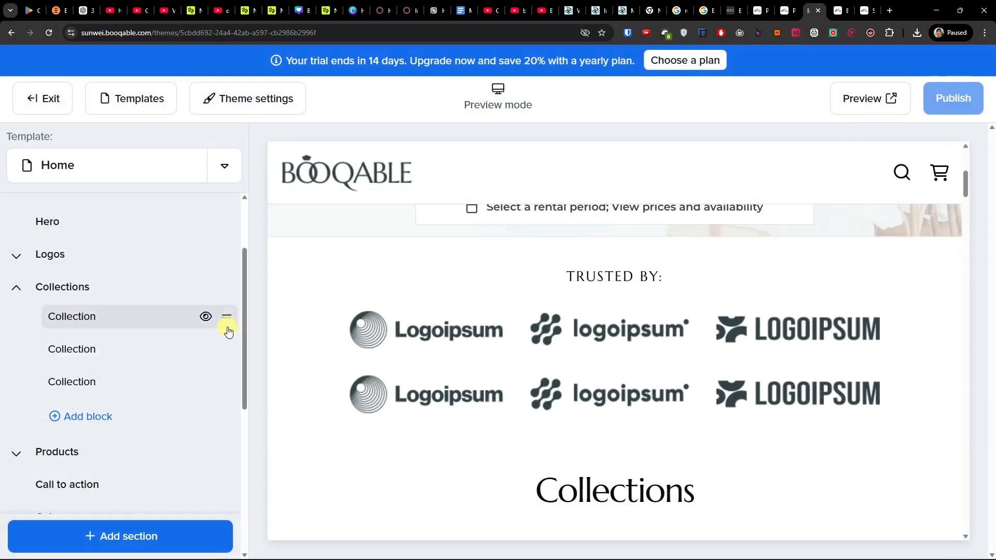
left_click(38, 97)
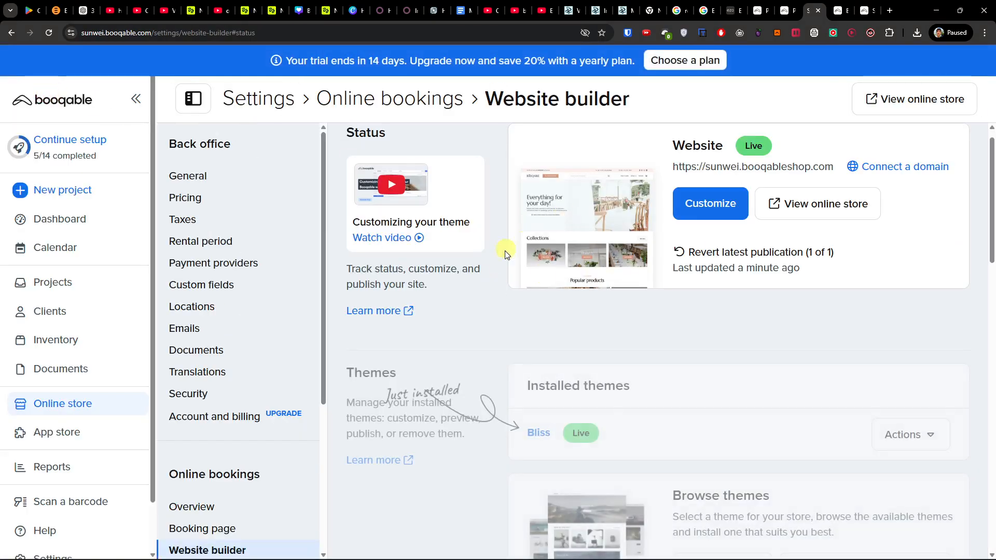
Step: Glance at the pricing page and review the online bookings overview, including the Booking page, Website builder and Website integration options
left_click(784, 11)
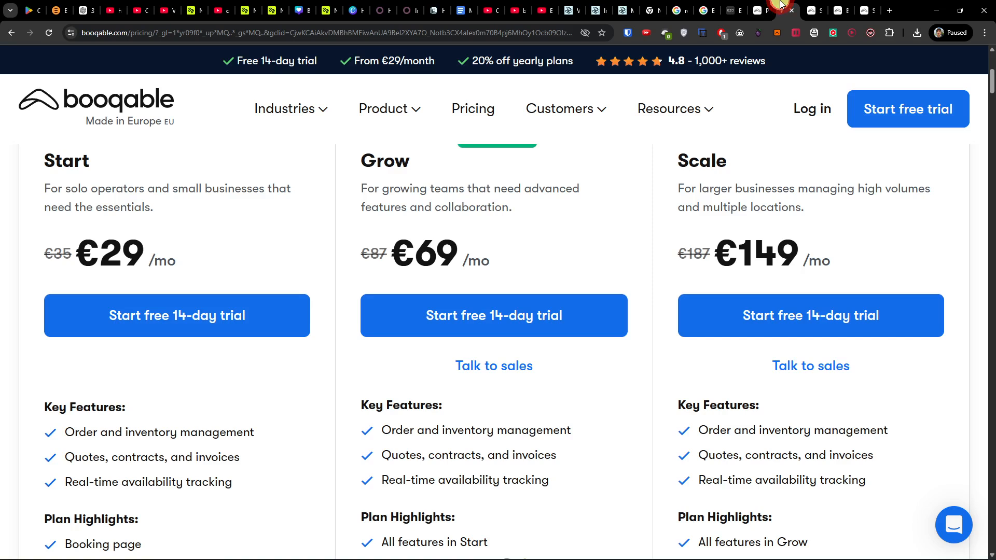
left_click(824, 5)
left_click(71, 401)
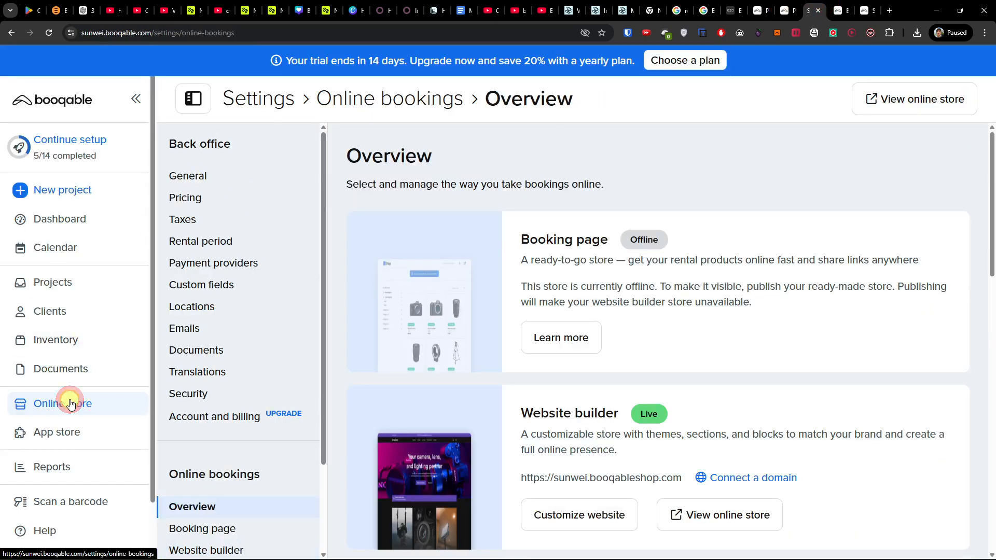
scroll(534, 319, "down", 4)
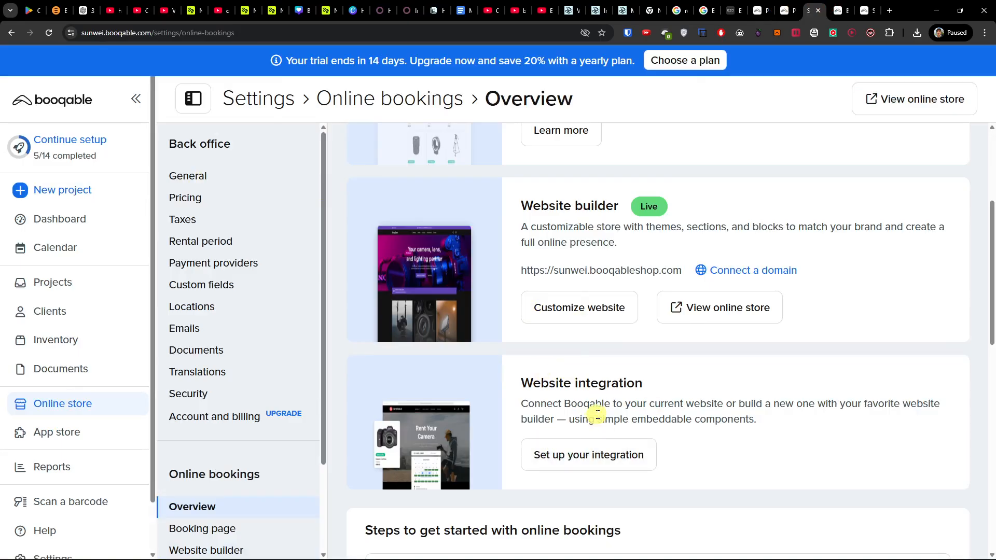
scroll(570, 415, "down", 4)
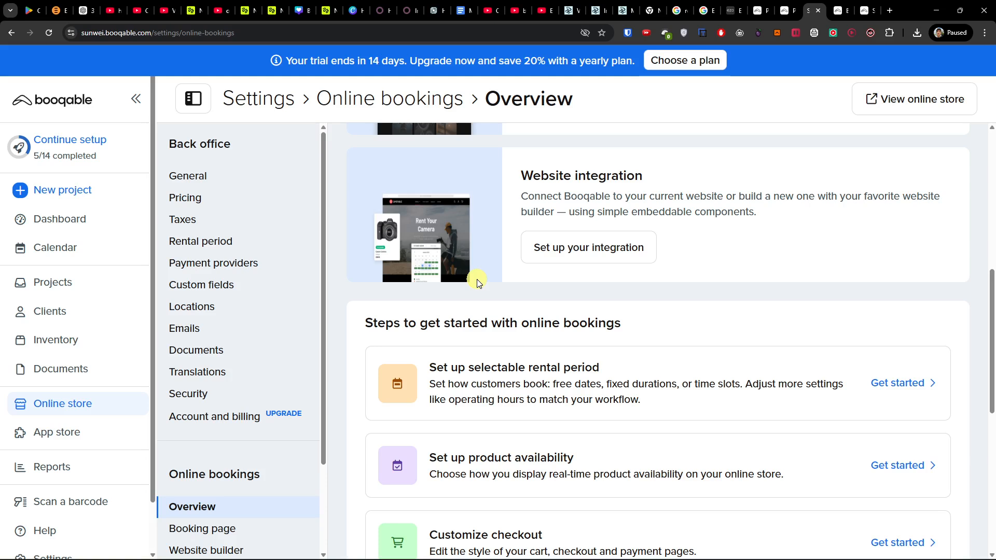
Step: Open the rental periods configuration from the setup checklist and check the default pickup and return time choices, keeping them as they are
left_click(71, 140)
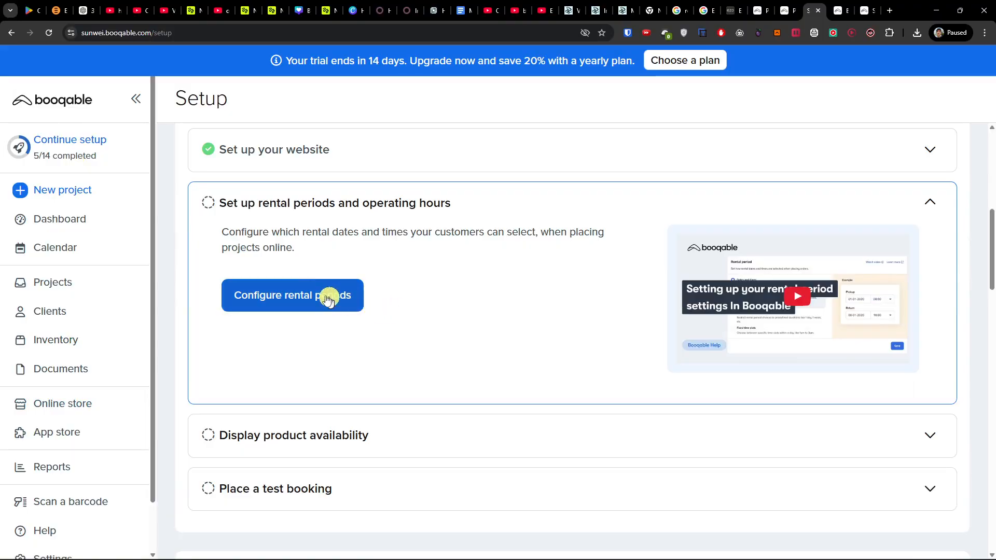
left_click(328, 303)
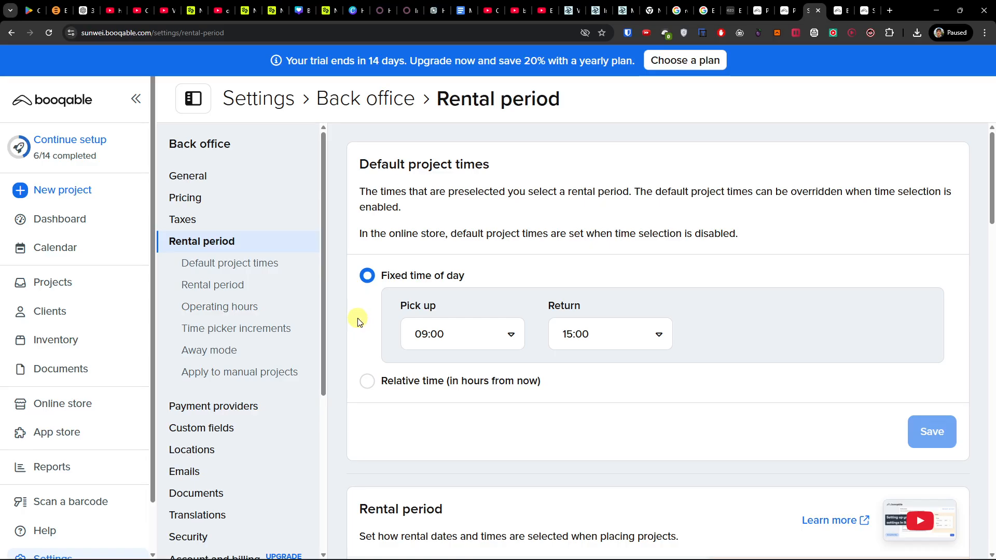
left_click(472, 337)
left_click(471, 258)
left_click(616, 233)
left_click(616, 232)
scroll(576, 293, "up", 2)
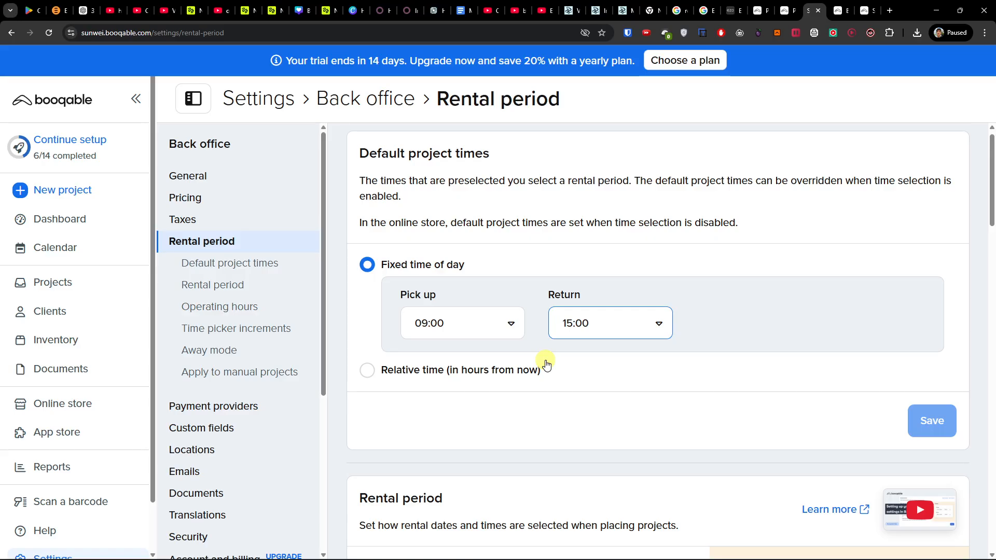
Step: Preview the Fixed durations and Fixed time slots modes for the rental period, and reselect Dates and times
scroll(546, 365, "down", 6)
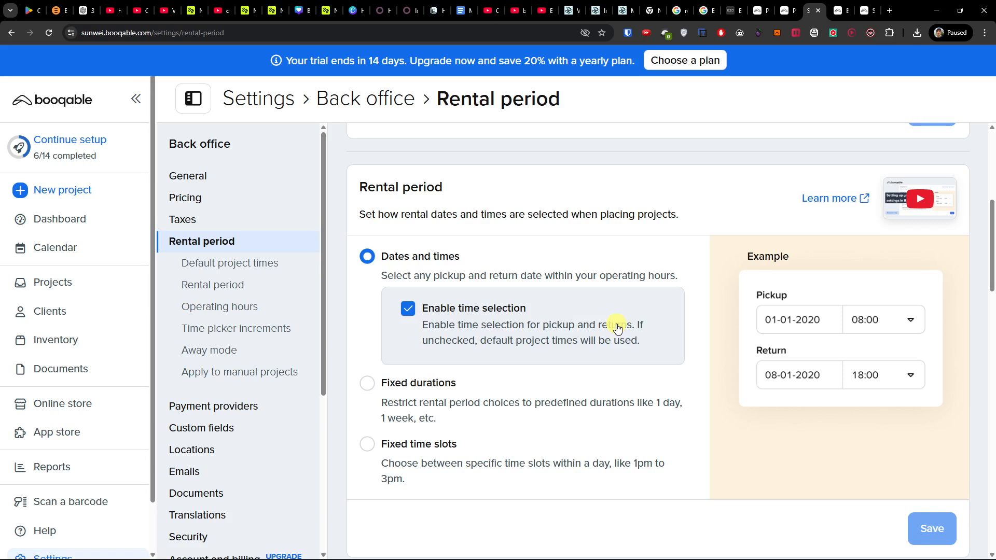
left_click(396, 381)
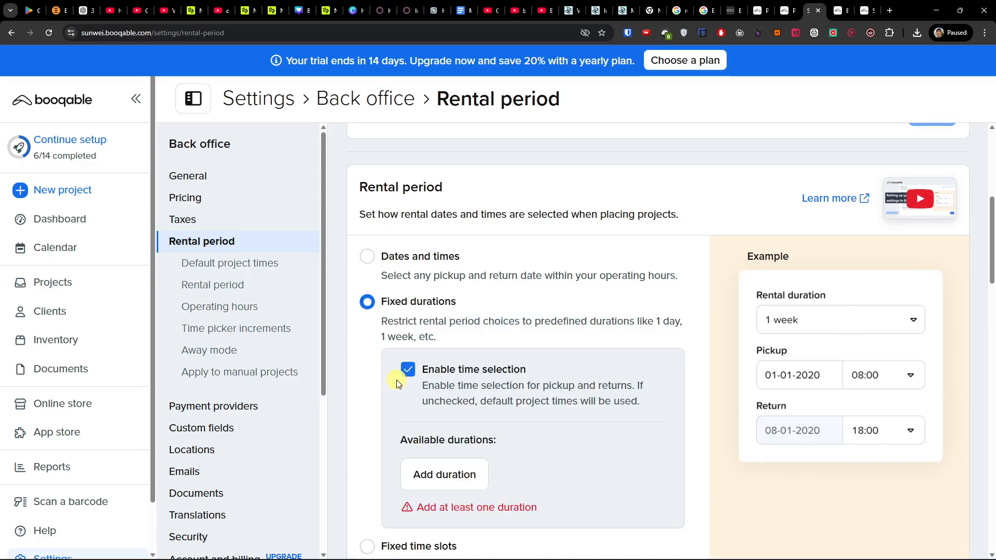
left_click(413, 268)
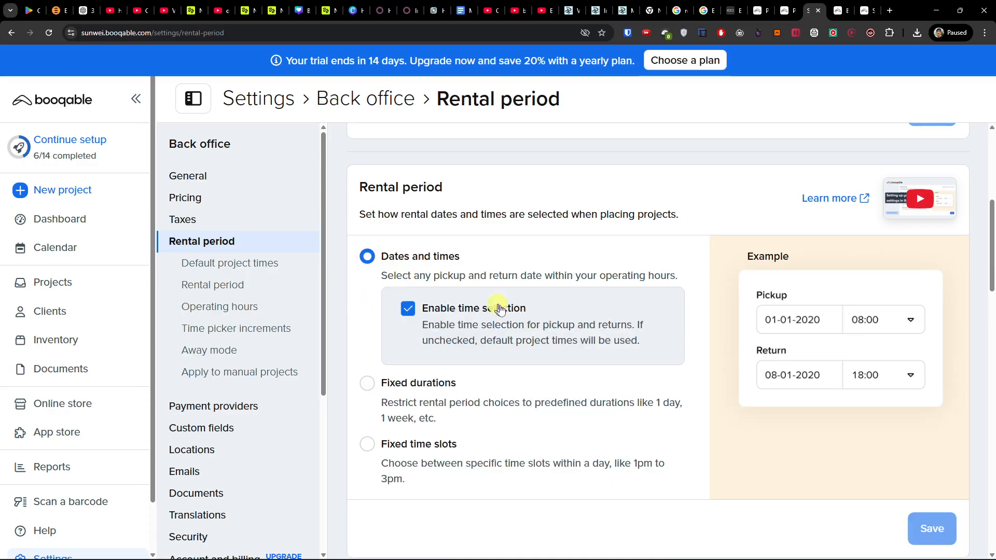
left_click(435, 441)
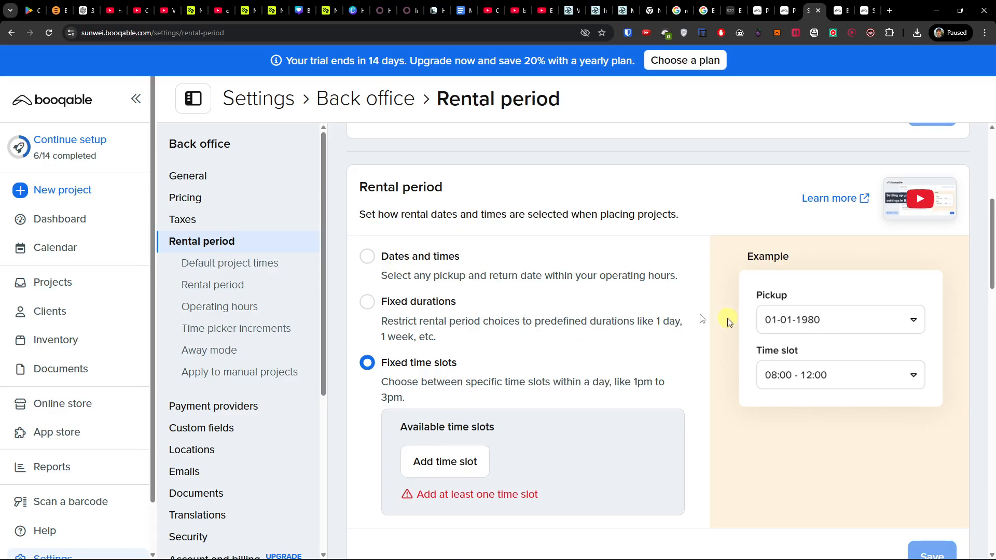
left_click(418, 258)
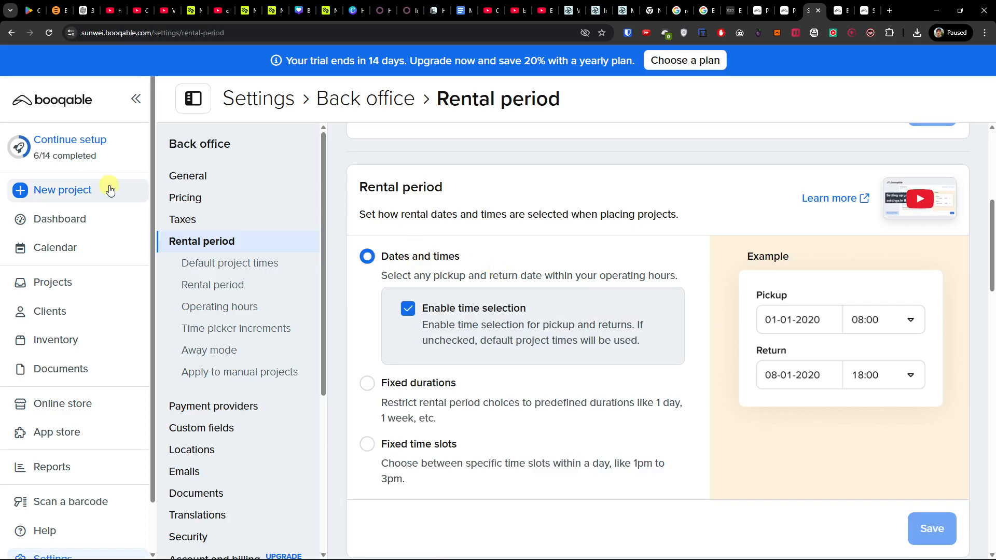
Step: Return to the setup checklist and open the product availability settings to review the Enable availability options
left_click(93, 140)
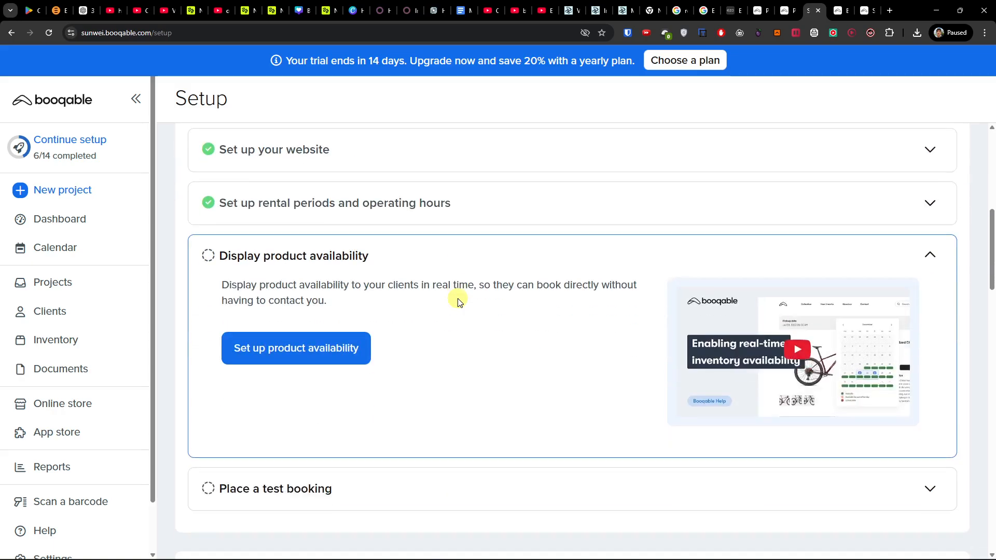
left_click(341, 343)
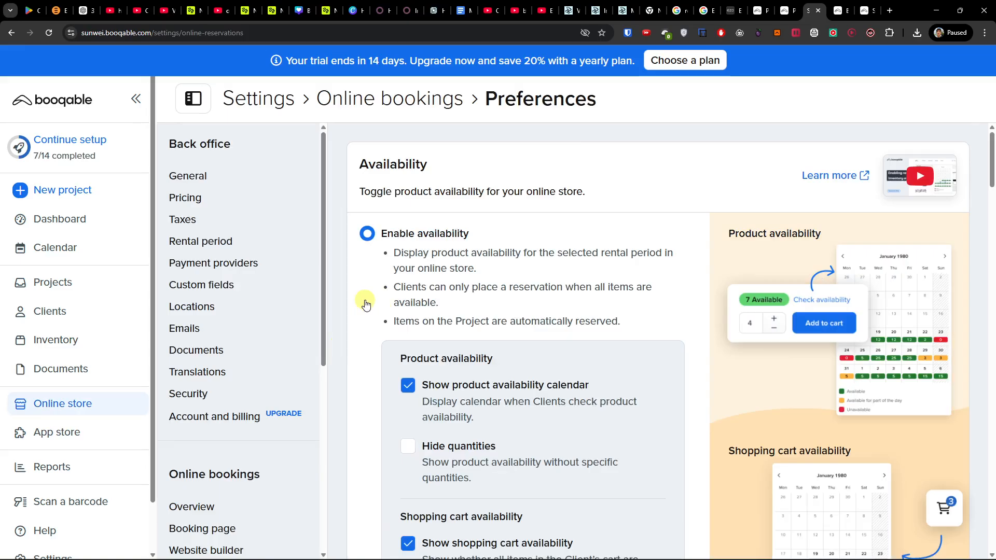
scroll(365, 305, "down", 2)
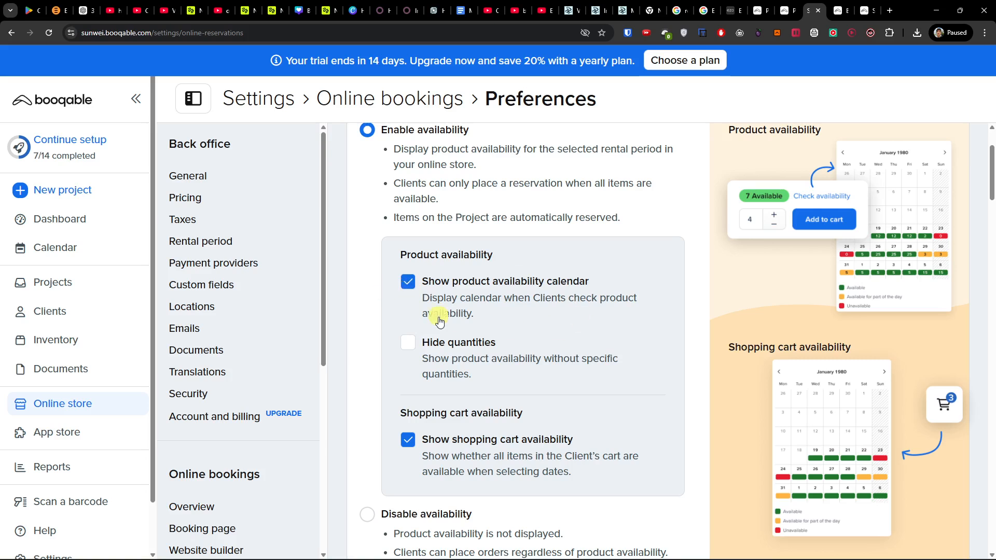
Step: Switch the product availability calendar off and back on to compare its effect in the example, without saving any change
left_click(411, 286)
left_click(412, 291)
left_click(412, 292)
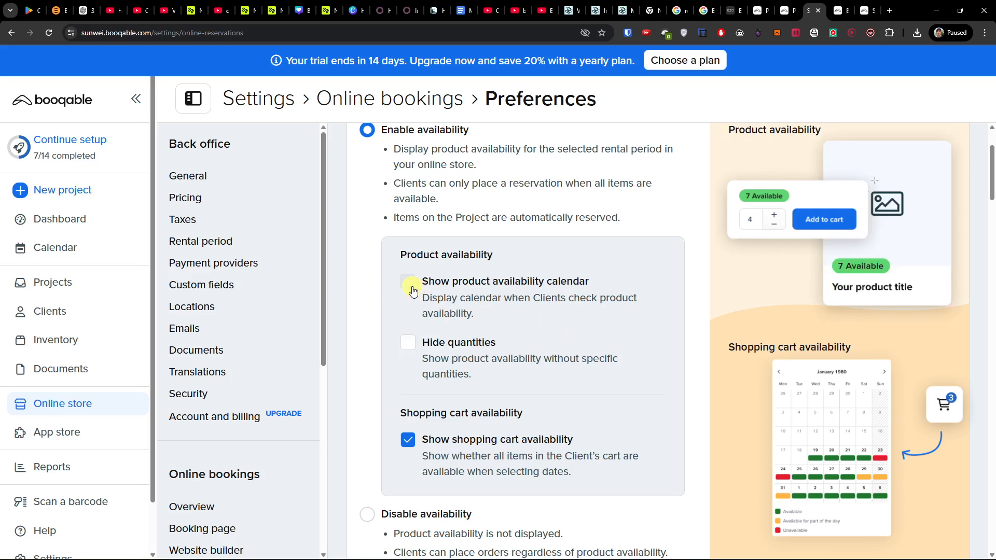
left_click(412, 292)
scroll(534, 314, "down", 2)
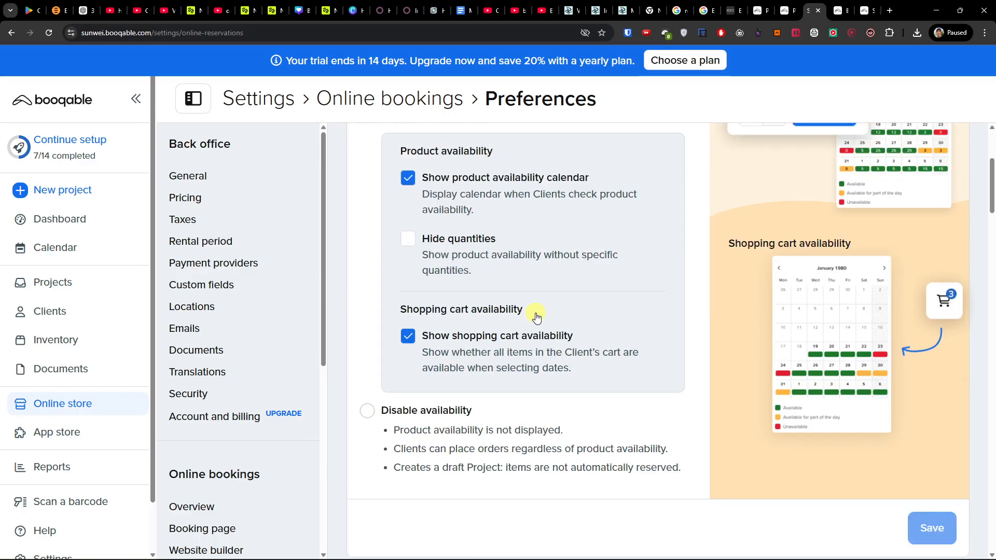
scroll(533, 325, "up", 4)
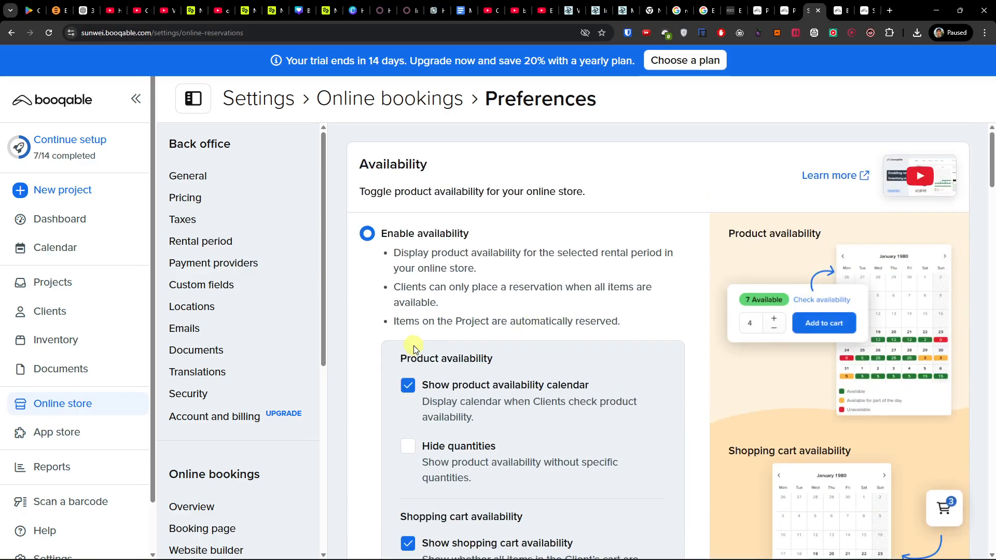
left_click(409, 386)
left_click(409, 385)
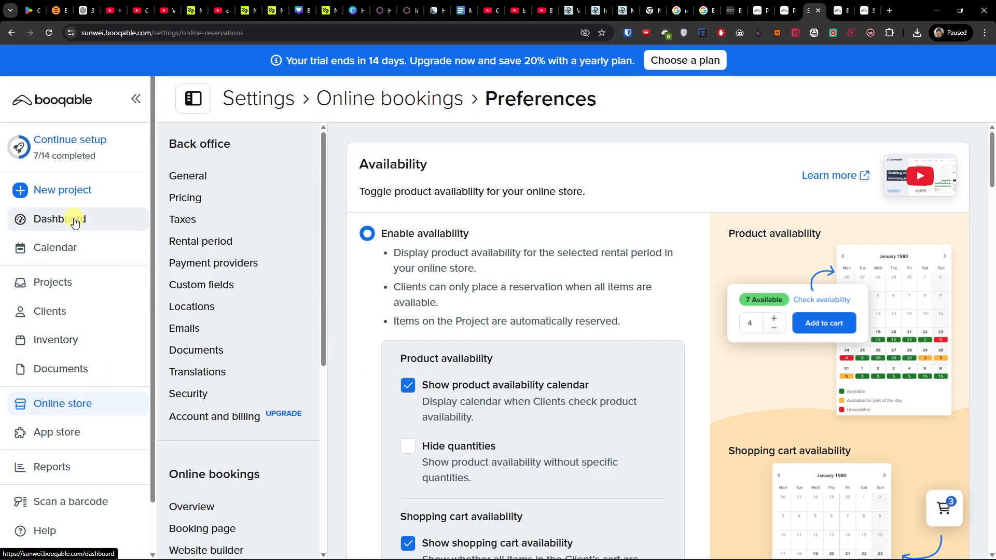
Step: Return to the setup checklist and start a test booking in the online store
left_click(90, 156)
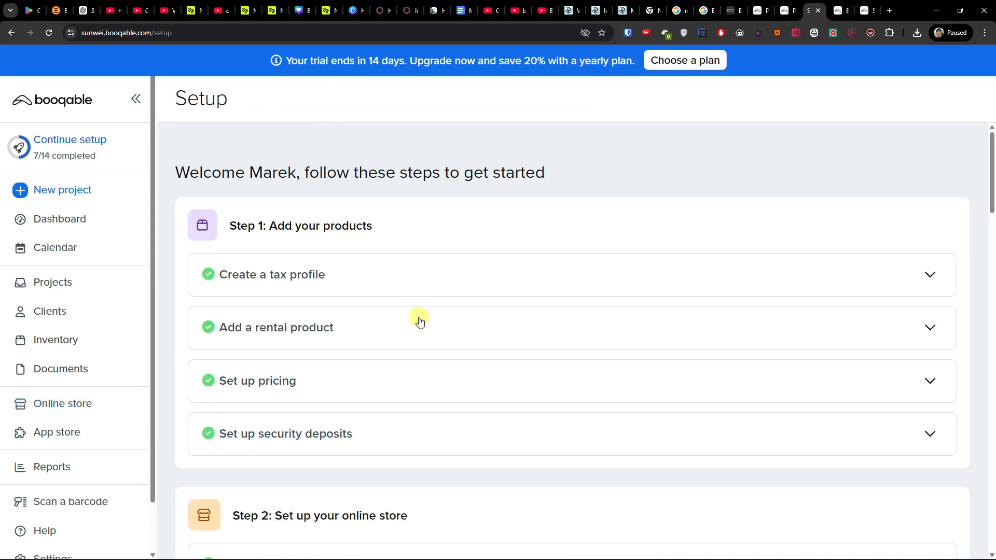
scroll(417, 318, "down", 10)
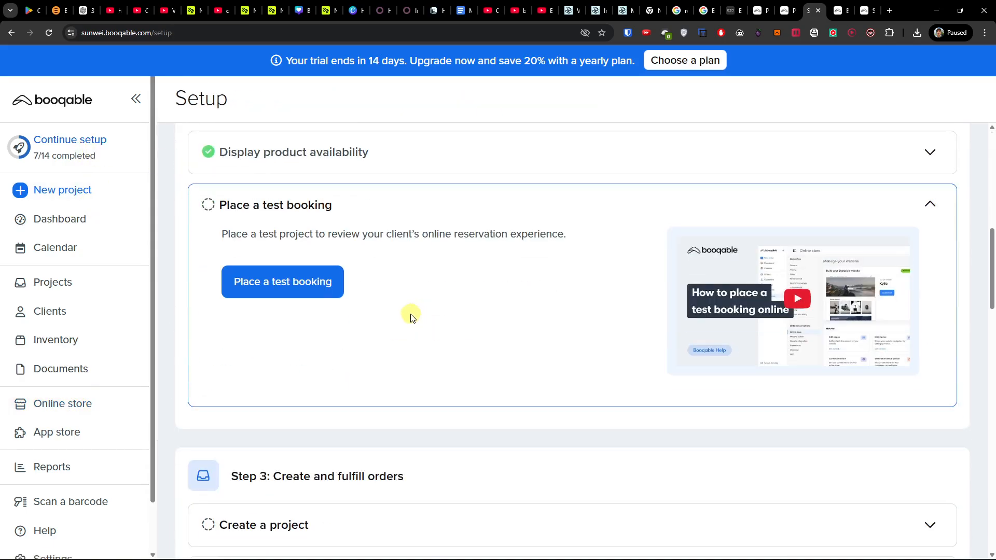
left_click(319, 288)
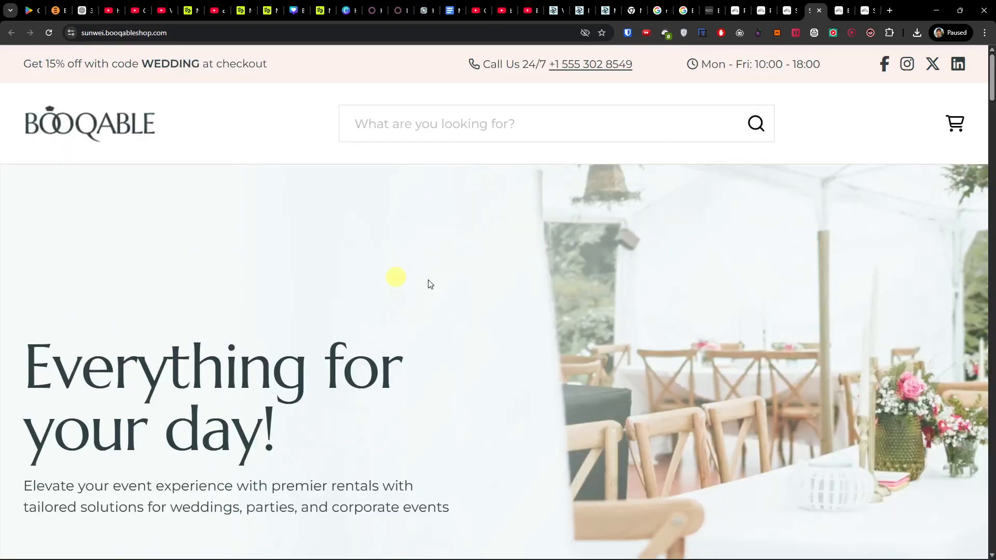
Step: Examine the published store's home page, from the hero and collections through popular products and new products to the news section
scroll(556, 329, "down", 5)
scroll(542, 329, "up", 5)
scroll(353, 242, "down", 4)
scroll(246, 294, "down", 14)
scroll(246, 286, "up", 2)
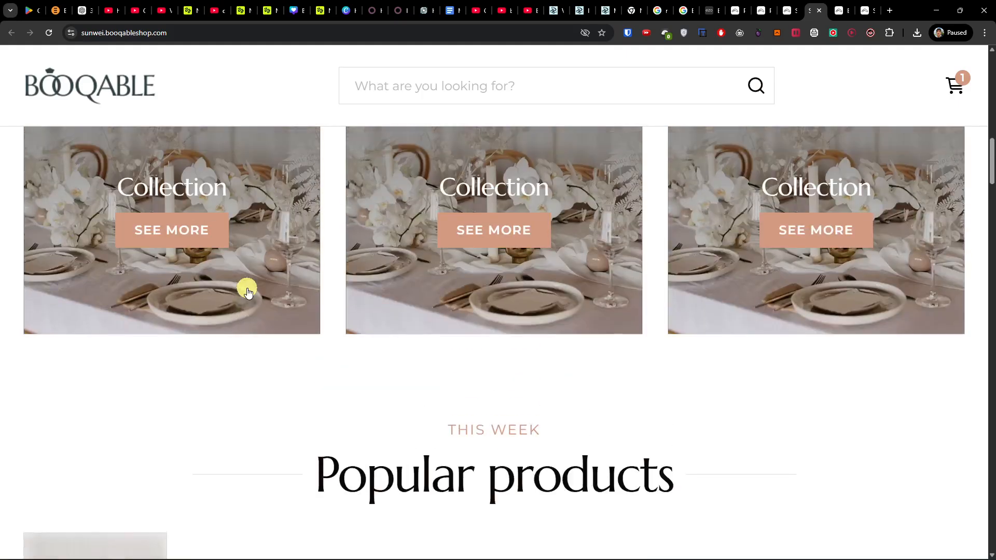
scroll(247, 286, "down", 6)
scroll(172, 310, "down", 4)
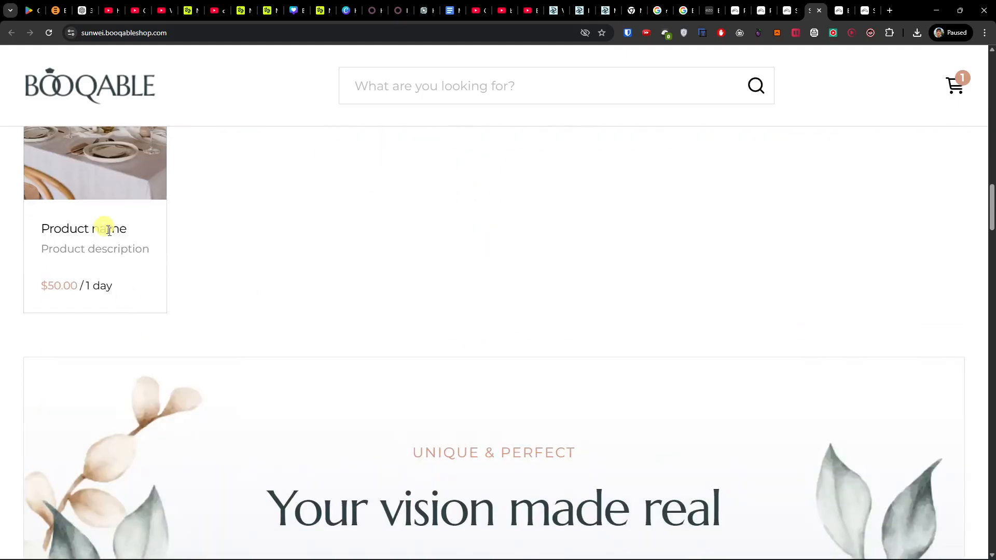
scroll(123, 233, "up", 4)
scroll(222, 326, "down", 20)
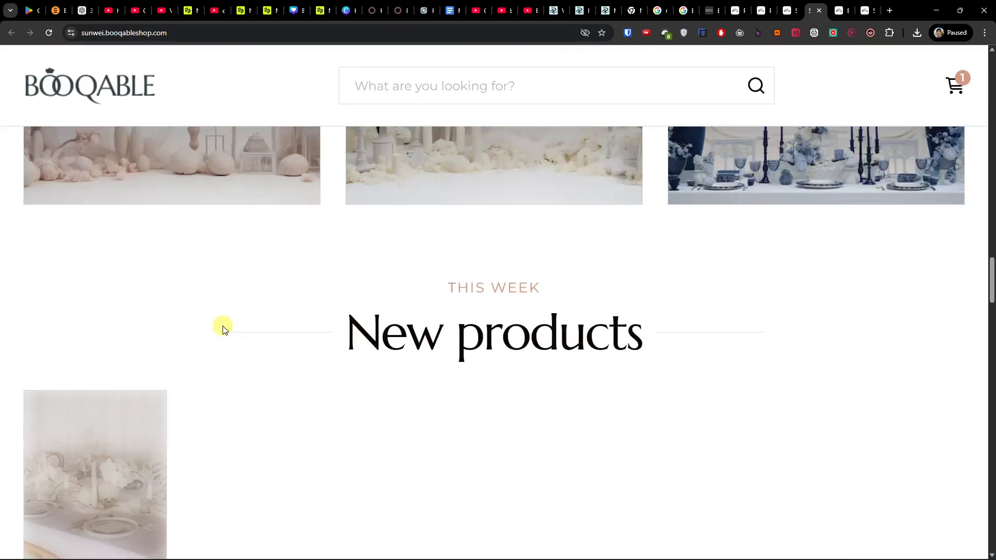
scroll(223, 330, "down", 20)
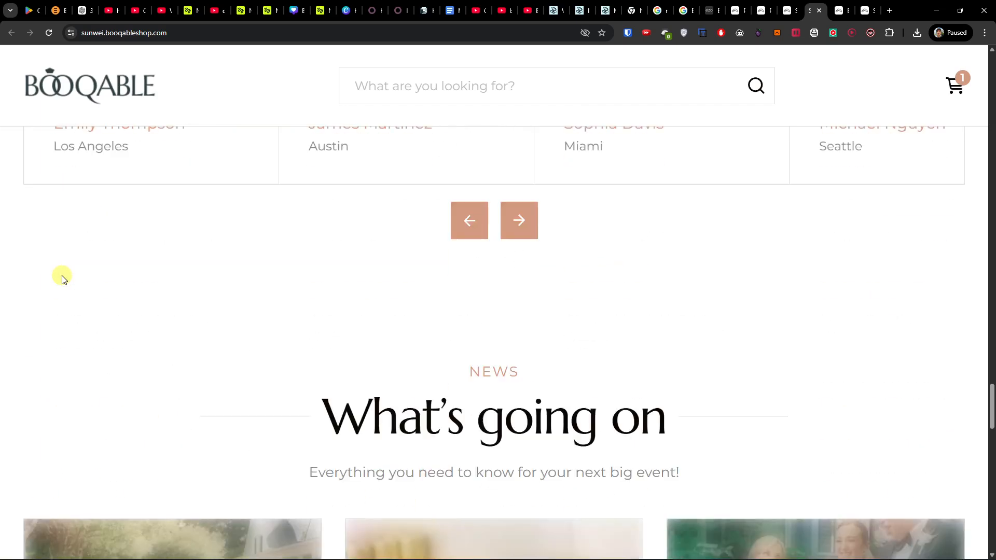
scroll(62, 279, "down", 4)
Step: Open the shopping cart holding the Flower item, view the full cart page and proceed to the checkout form
left_click(959, 91)
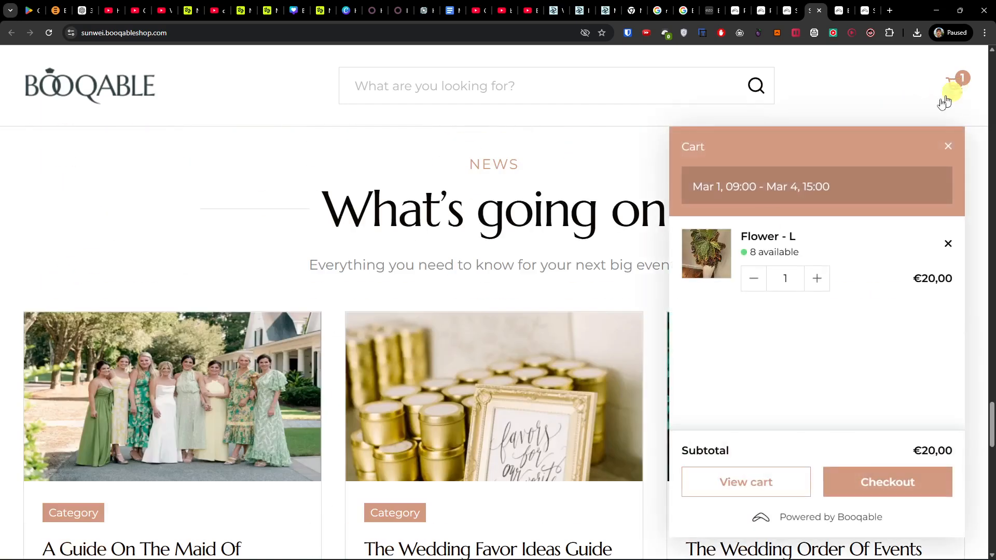
left_click(797, 483)
scroll(573, 351, "down", 4)
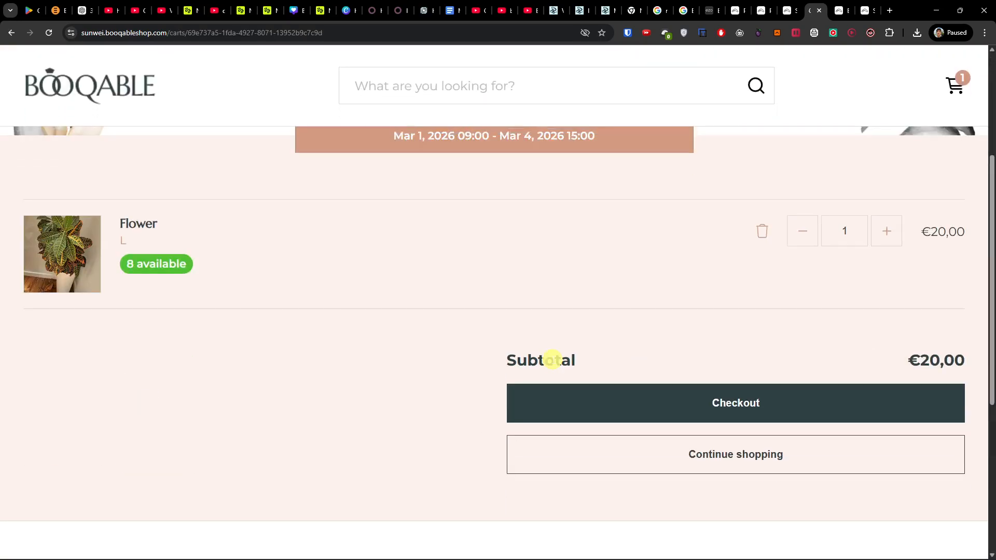
left_click(677, 402)
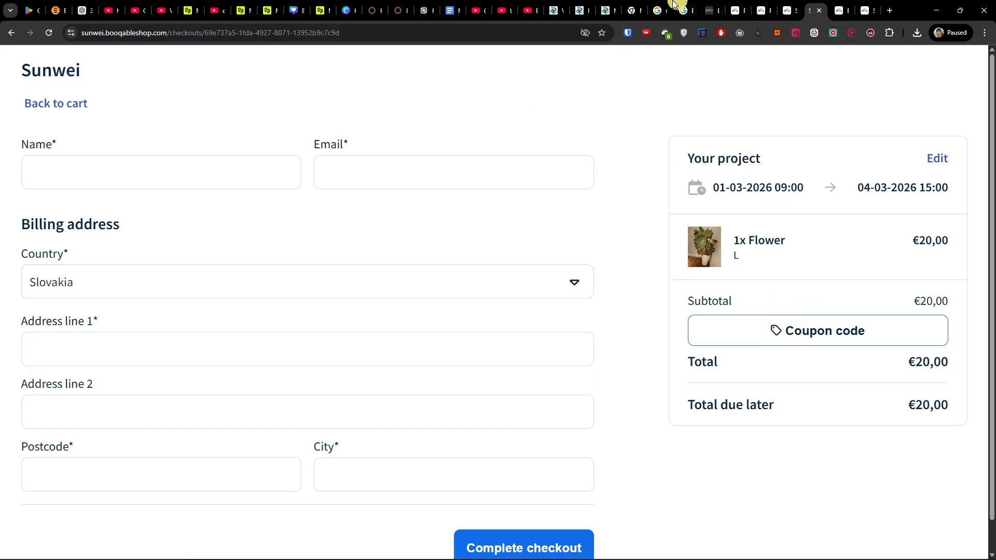
Step: Leave the checkout for the admin's online store overview and compare the Booking page and Website builder options
left_click(794, 6)
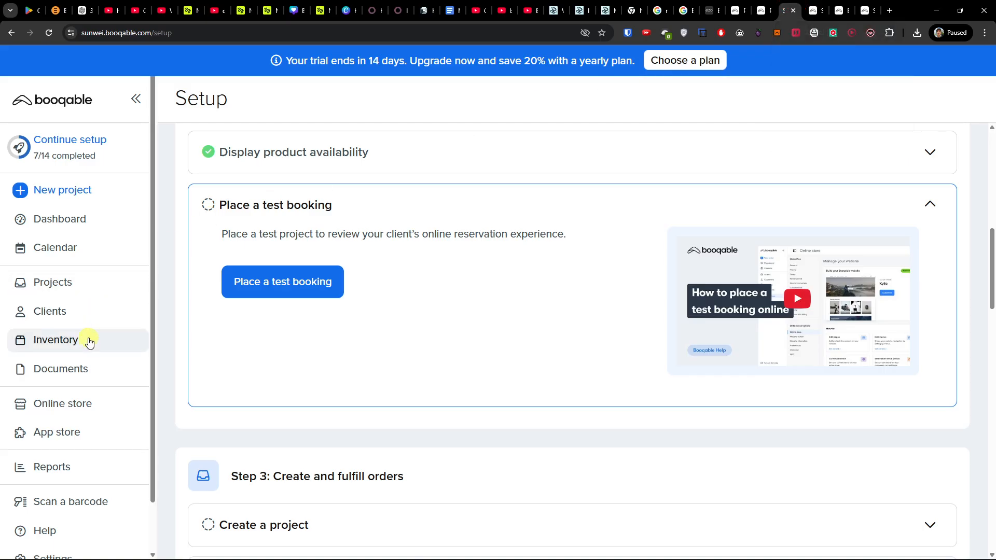
left_click(87, 400)
scroll(718, 306, "down", 2)
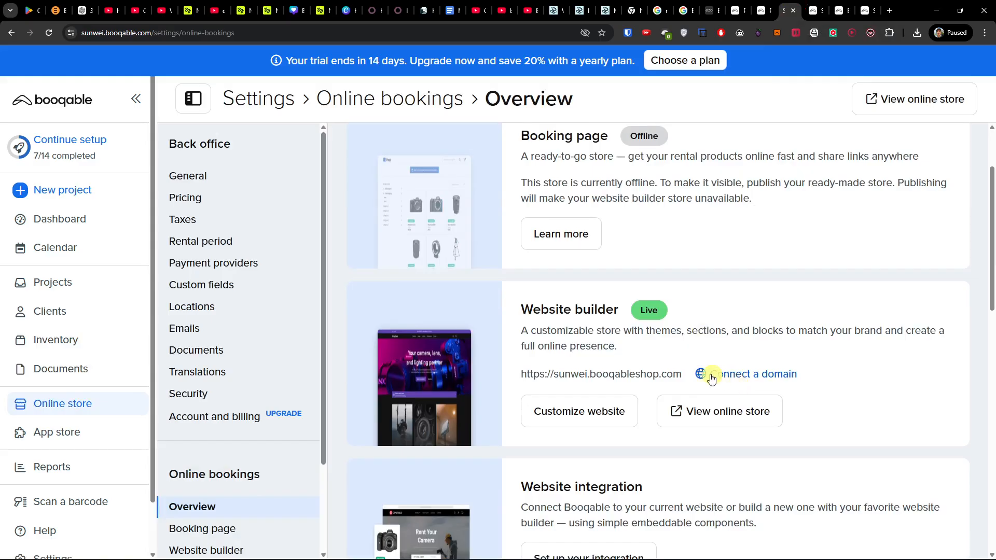
scroll(603, 333, "up", 2)
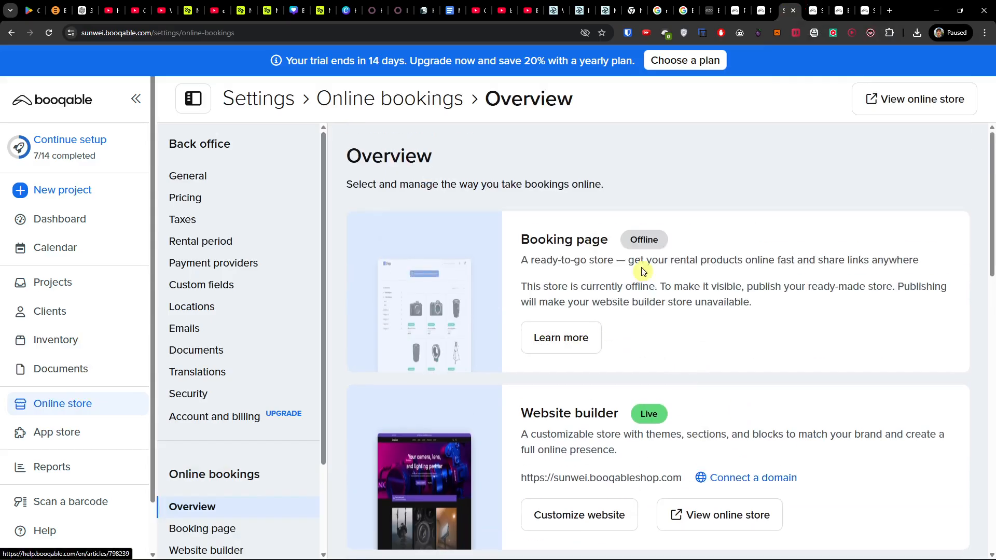
scroll(625, 315, "down", 2)
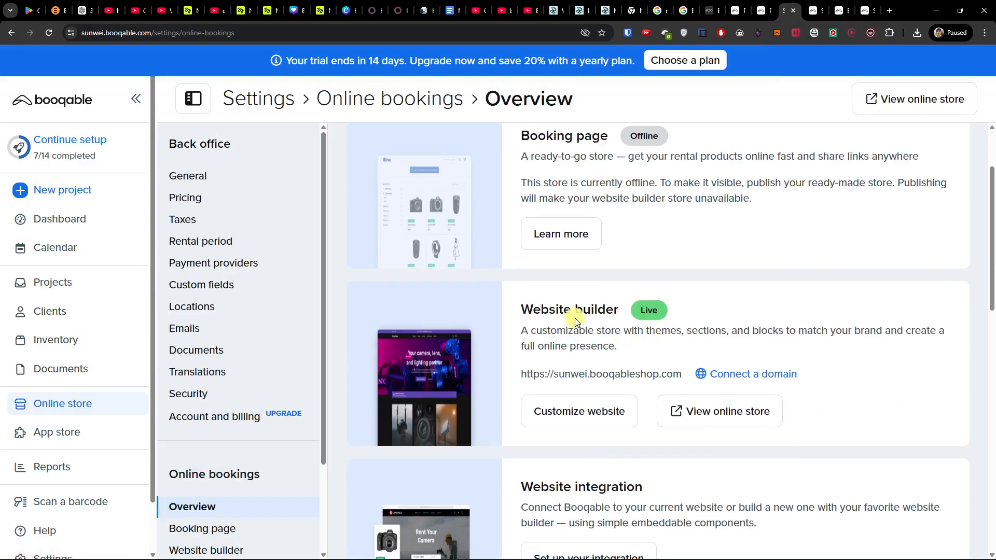
Step: Open the help article on using the Booking page, and return to the overview to review Website integration
left_click(581, 241)
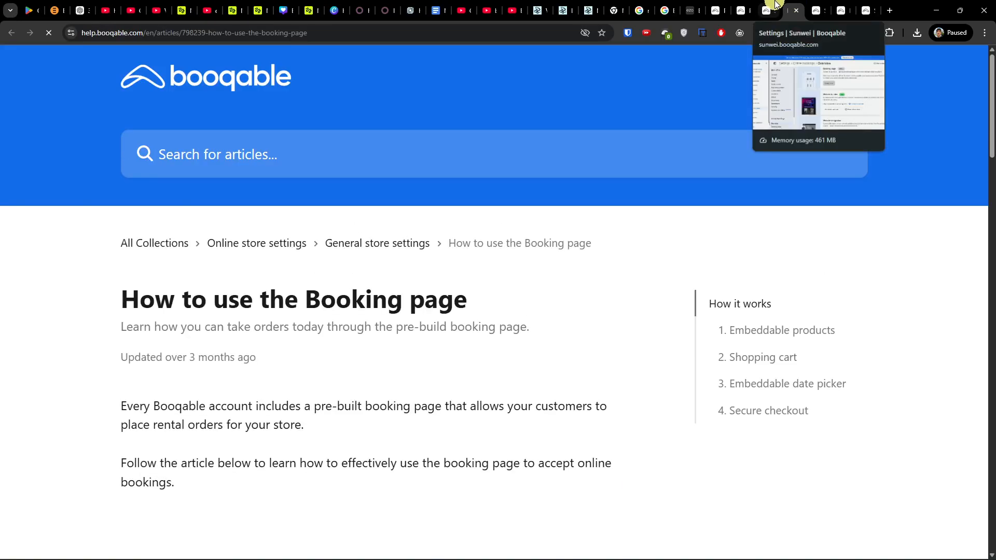
left_click(767, 10)
scroll(747, 259, "down", 4)
scroll(747, 259, "down", 2)
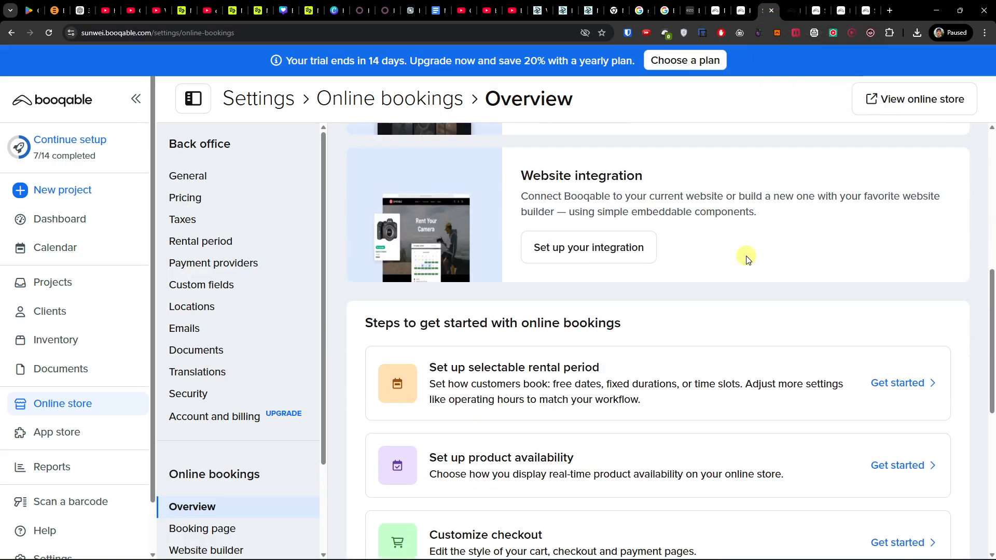
Step: Open the Booking page settings and set the Booking page live as the active online store
scroll(747, 259, "up", 4)
scroll(747, 260, "up", 4)
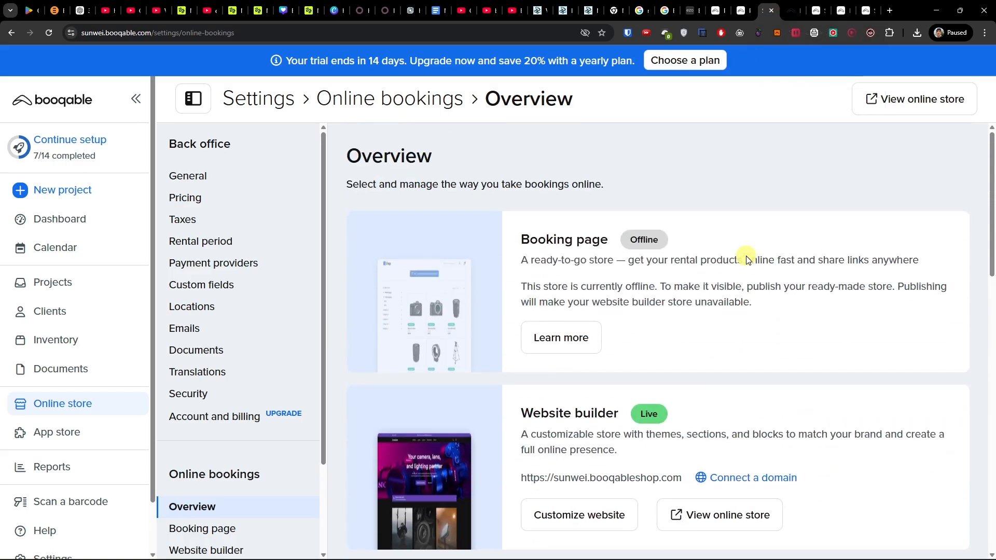
scroll(231, 329, "down", 3)
left_click(223, 415)
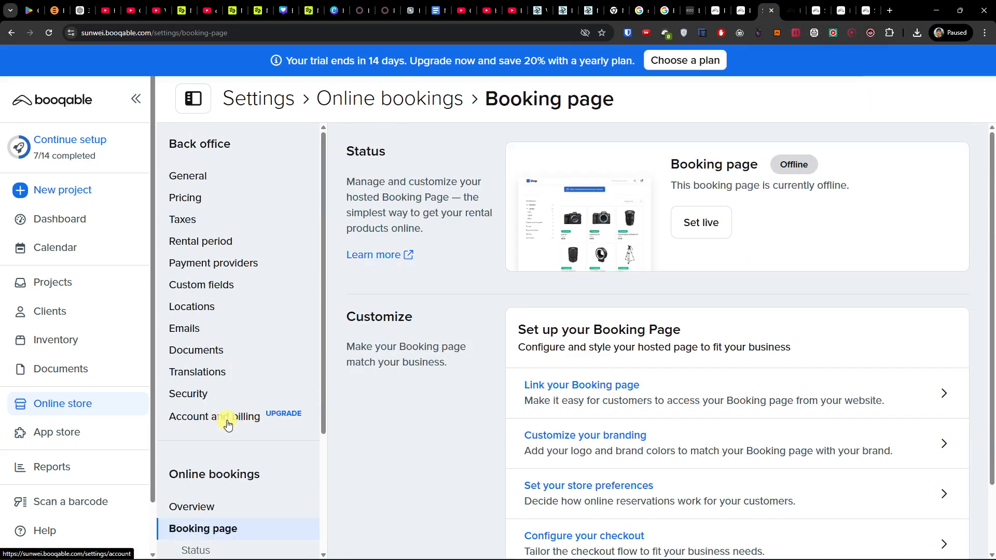
left_click(697, 221)
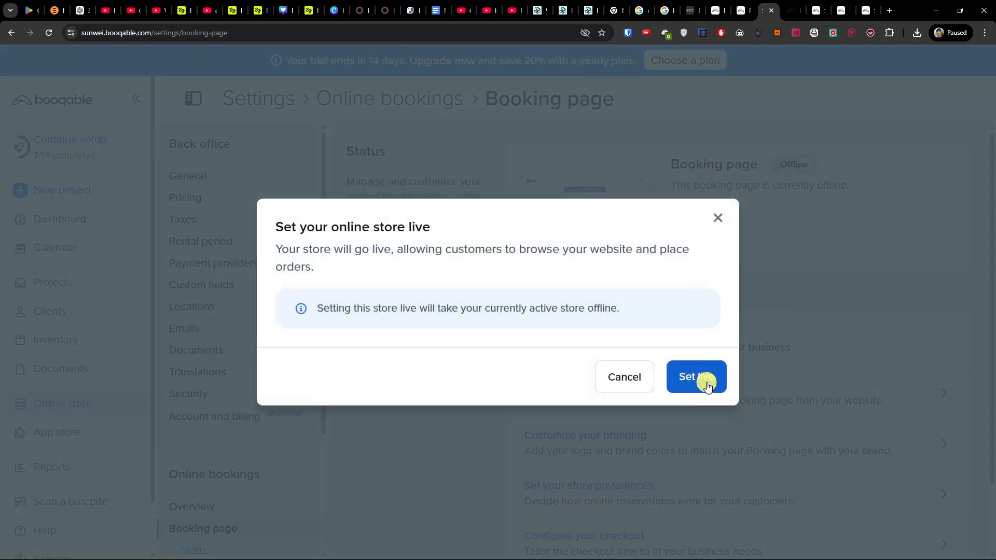
left_click(709, 383)
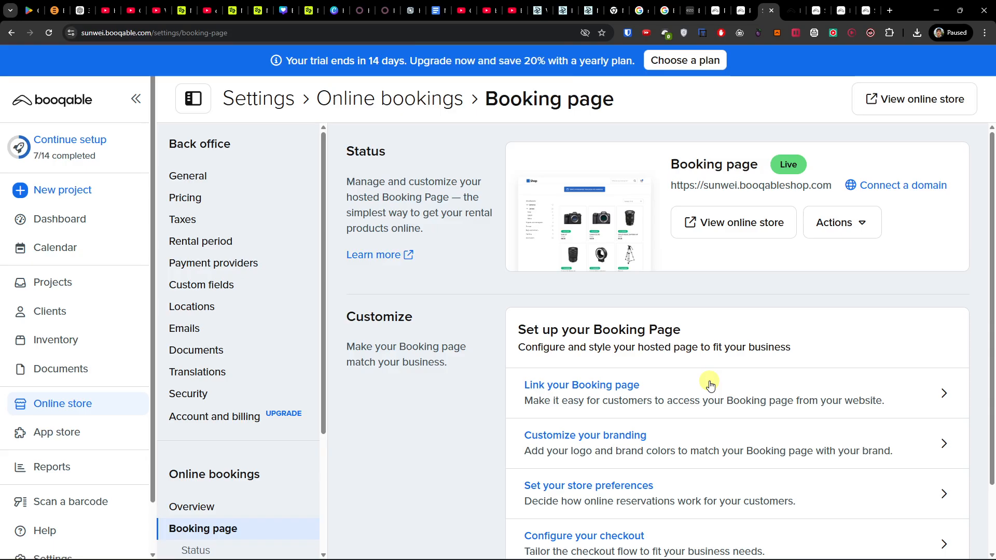
Step: View the live Booking page storefront, reload its home page and return to the admin
left_click(737, 220)
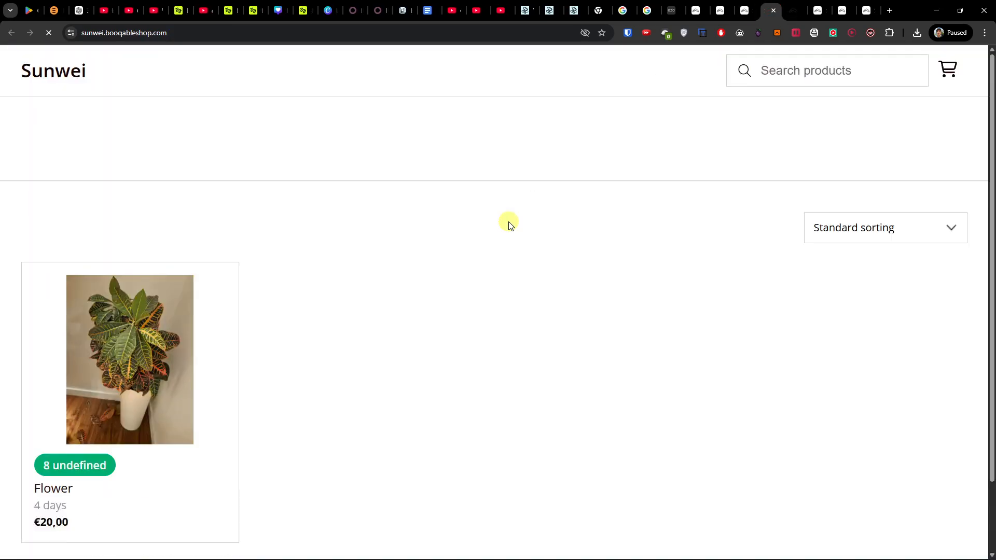
left_click(73, 69)
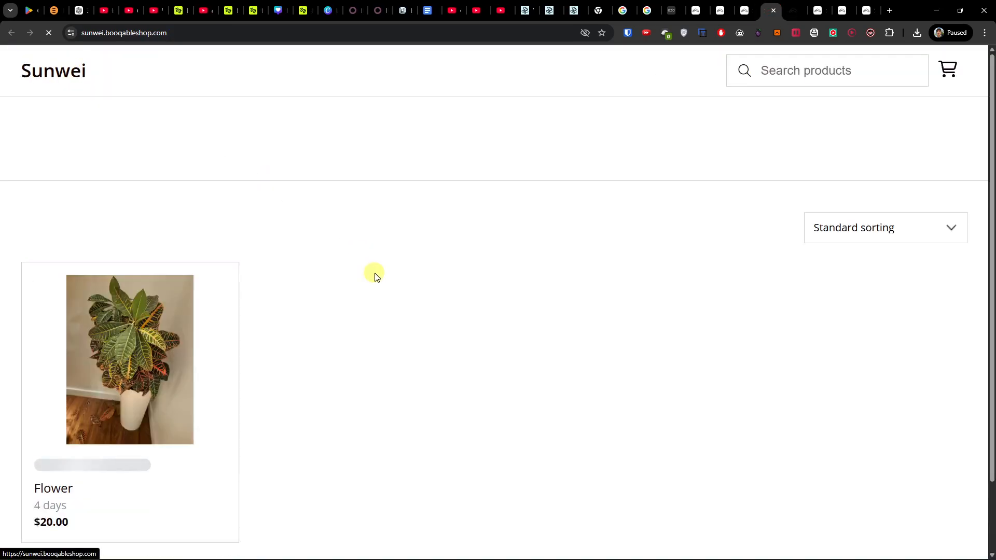
left_click(755, 10)
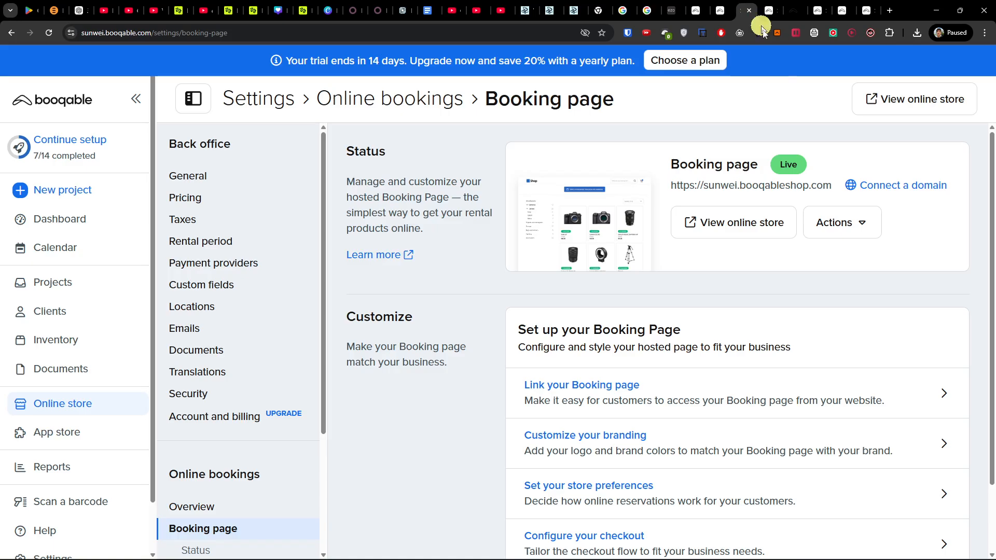
Step: Check the actions available for the Booking page, and compare the Booking page and Website builder statuses in the online bookings overview
left_click(827, 223)
left_click(827, 223)
left_click(217, 507)
scroll(575, 377, "down", 2)
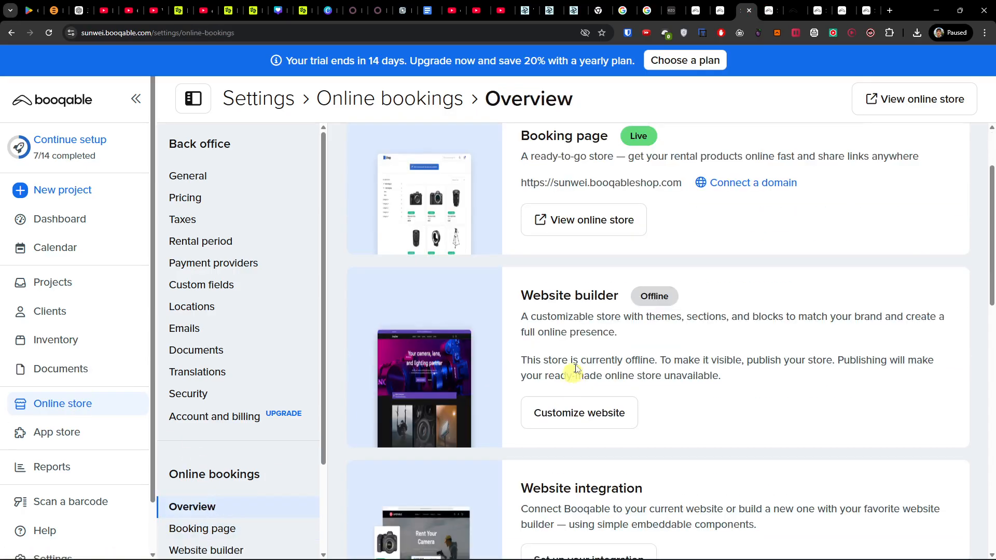
scroll(629, 311, "up", 2)
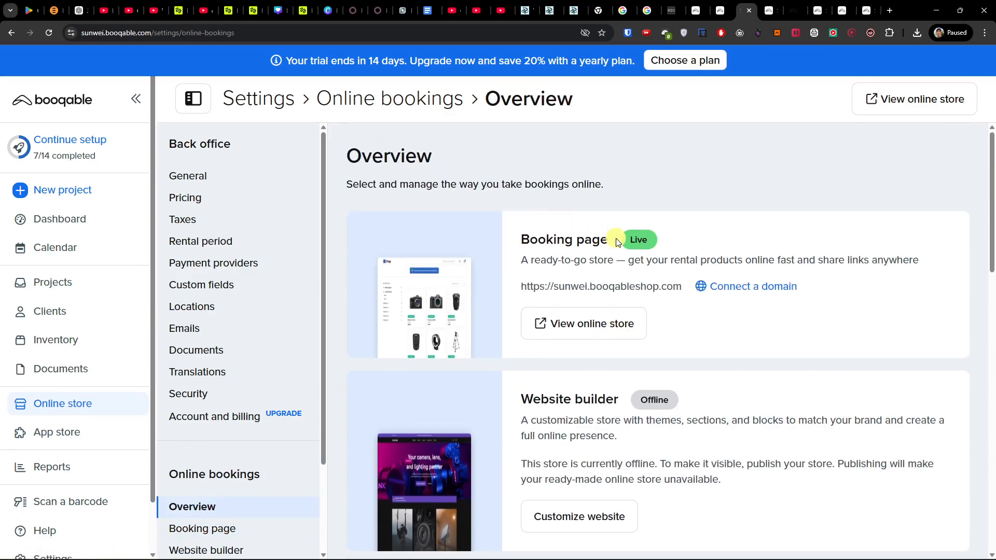
scroll(616, 242, "down", 2)
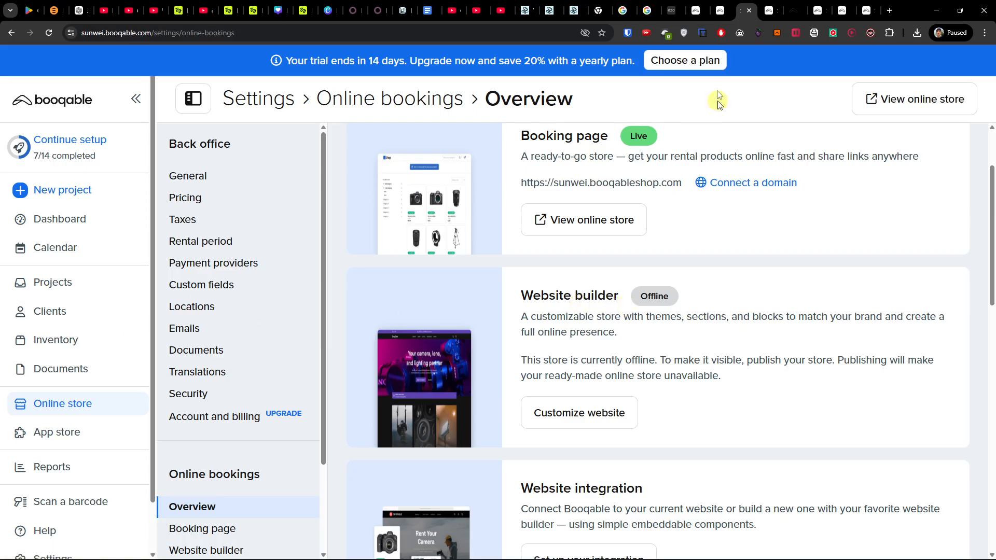
left_click(721, 8)
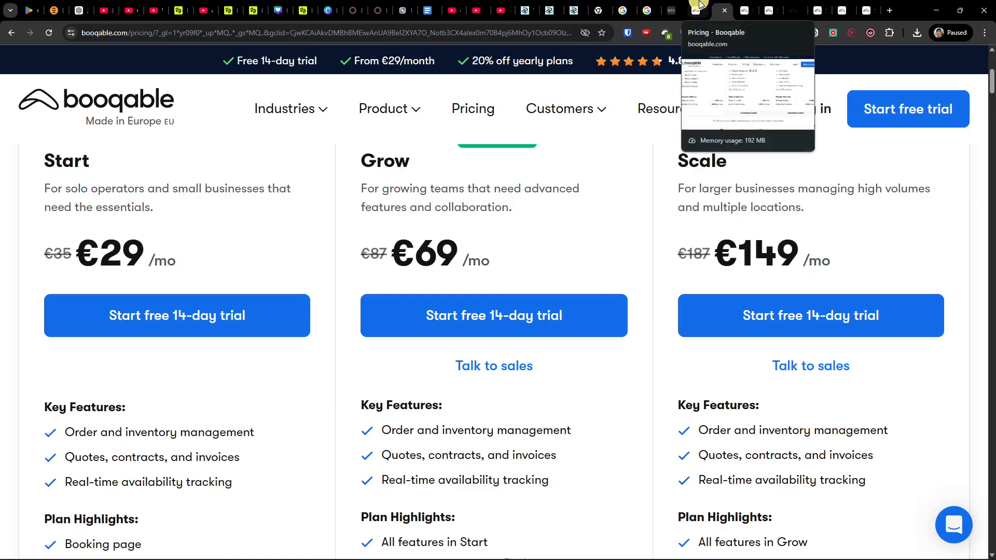
left_click(700, 4)
left_click(740, 6)
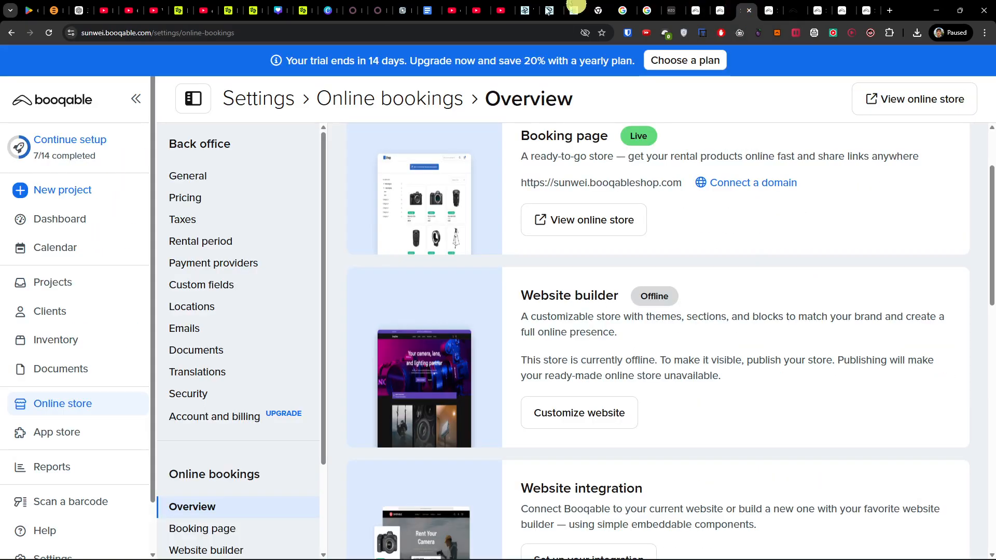
Step: Go back to the setup checklist and start the Create a project task under Step 3: Create and fulfill orders
left_click(68, 136)
scroll(522, 332, "down", 5)
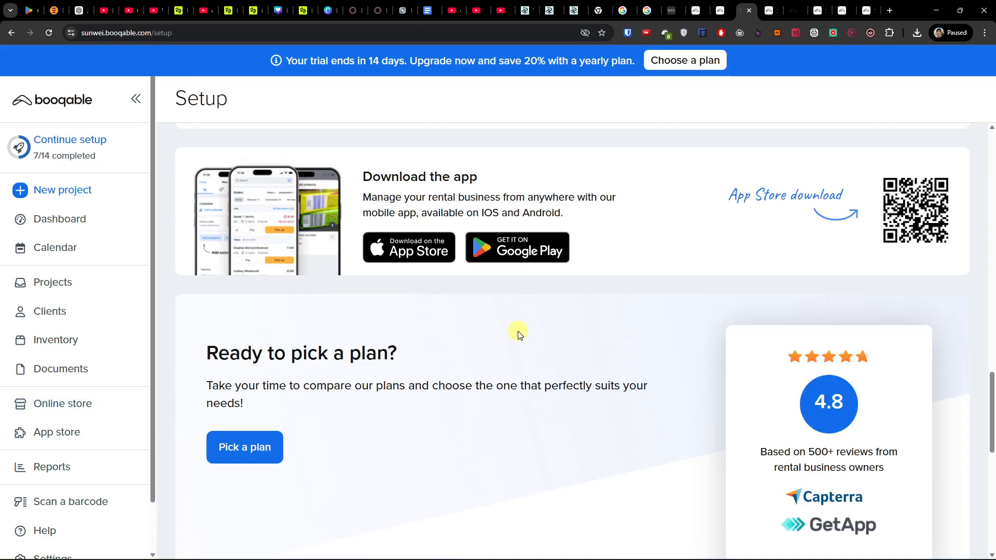
scroll(519, 335, "down", 5)
scroll(517, 333, "up", 10)
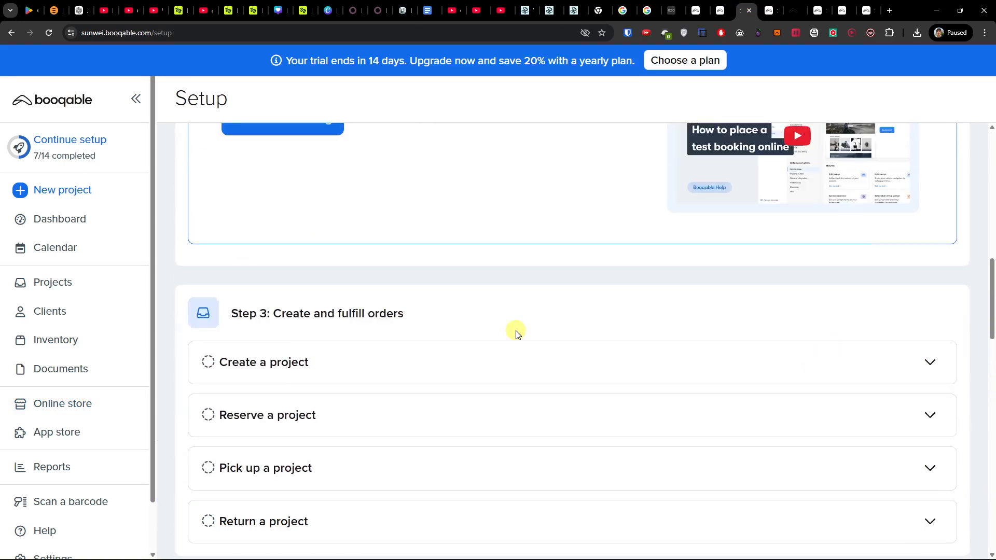
scroll(515, 332, "up", 4)
scroll(334, 311, "down", 2)
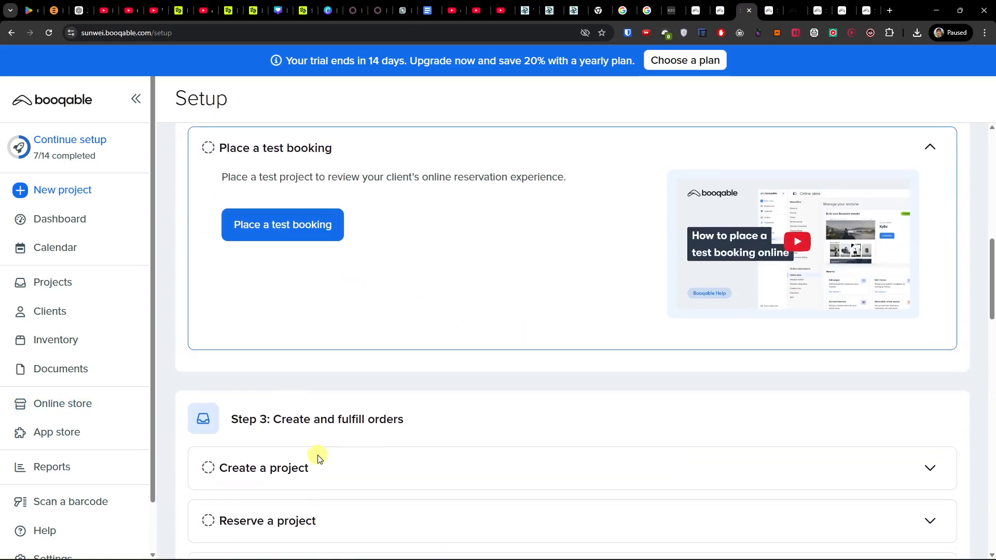
scroll(314, 436, "down", 2)
scroll(84, 311, "down", 1)
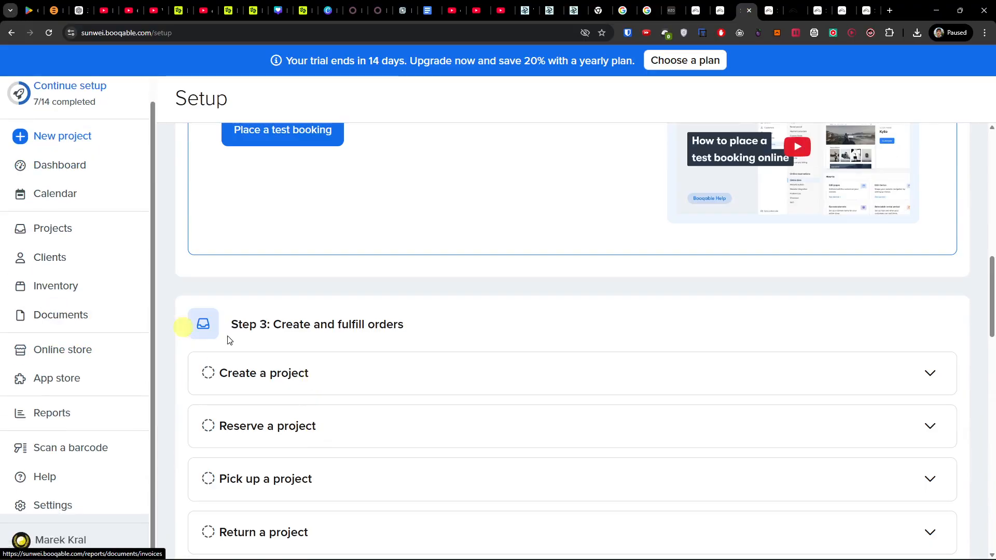
scroll(324, 370, "down", 2)
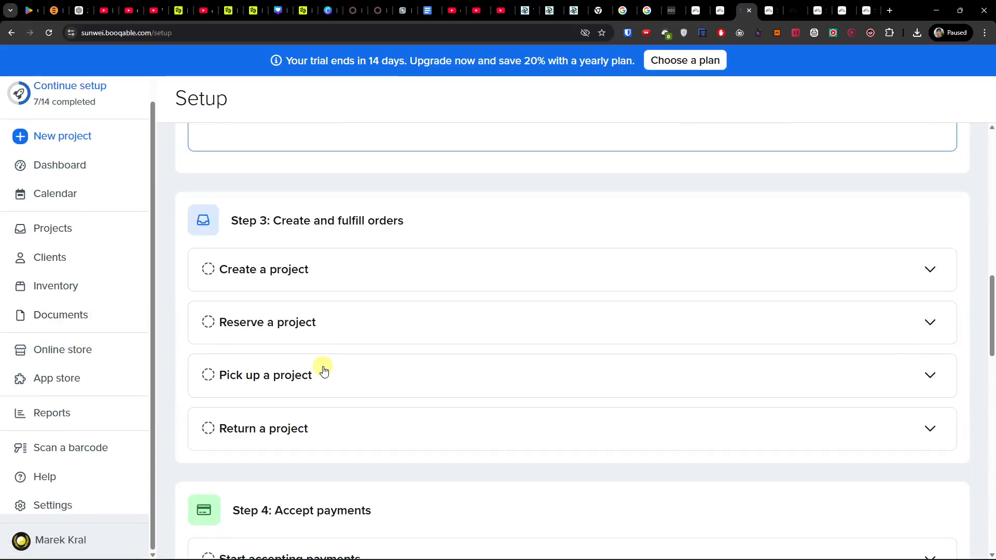
left_click(342, 273)
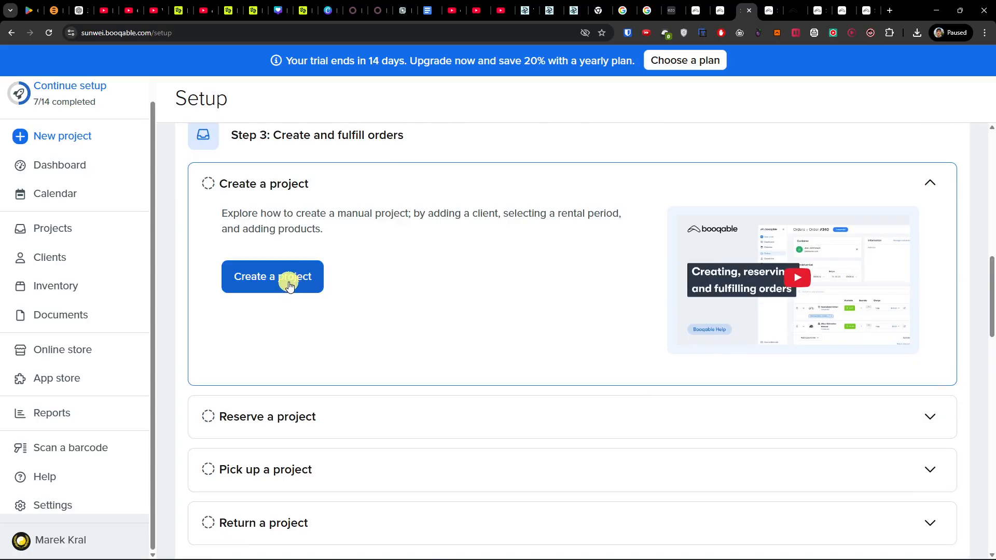
left_click(289, 284)
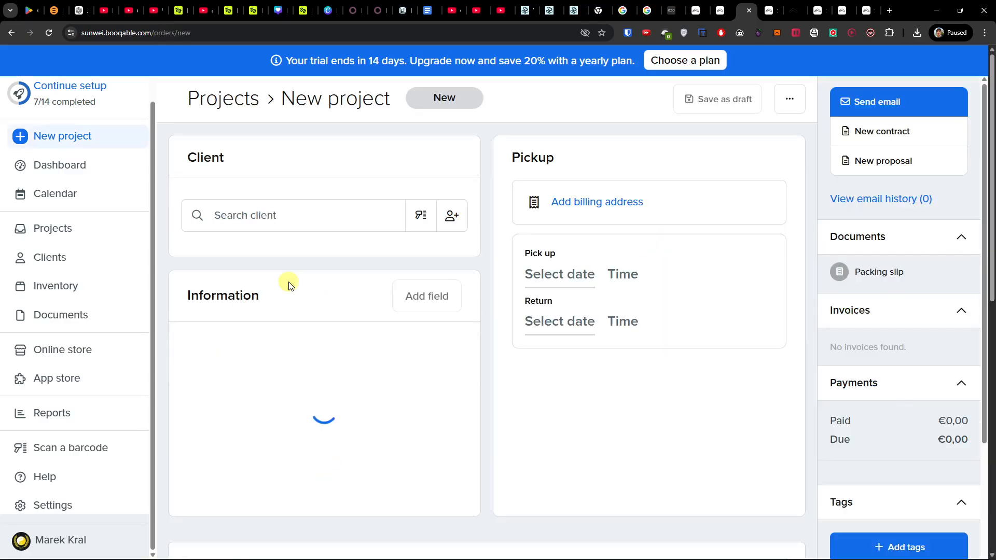
Step: Assign the existing client to the new project
left_click(293, 236)
left_click(263, 327)
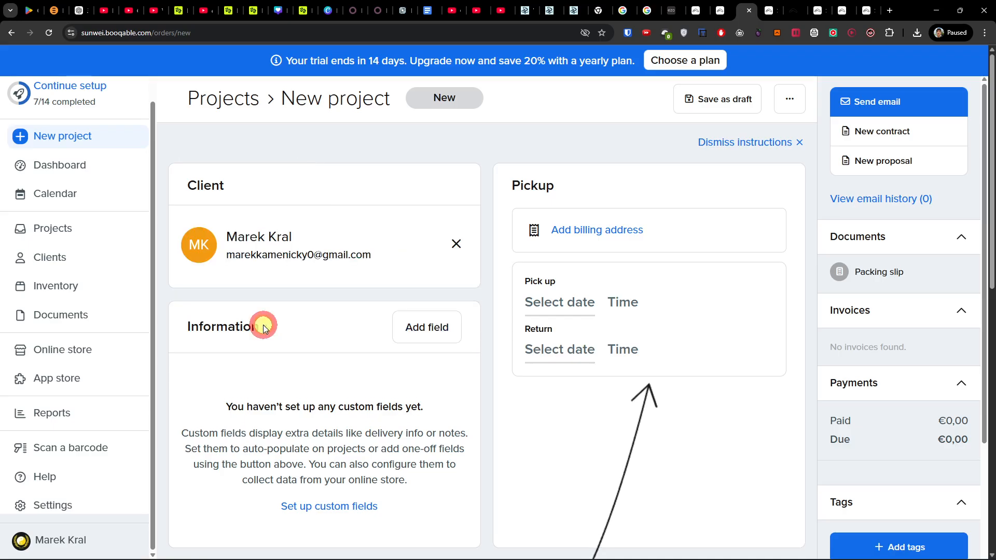
scroll(267, 277, "down", 2)
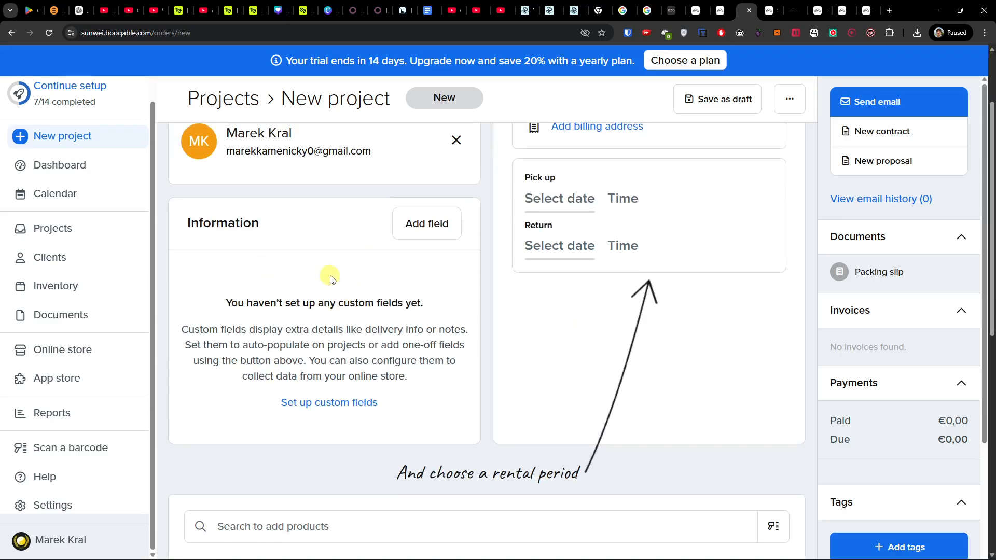
scroll(533, 281, "up", 2)
Step: Enter the street address and a postcode for the project's billing address in Slovakia, and try to save it
left_click(608, 231)
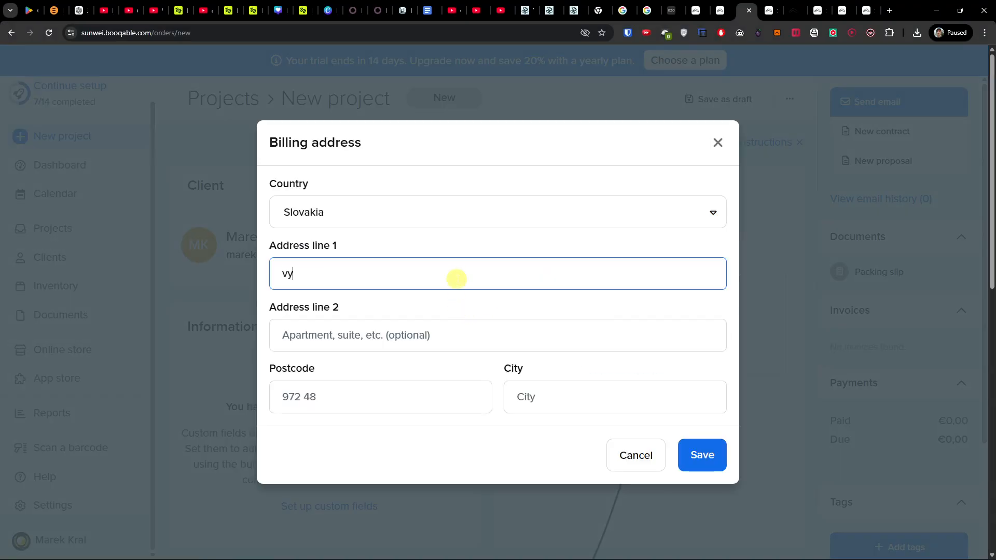
left_click_drag(362, 275, 332, 276)
type("1")
left_click(387, 409)
type("/7")
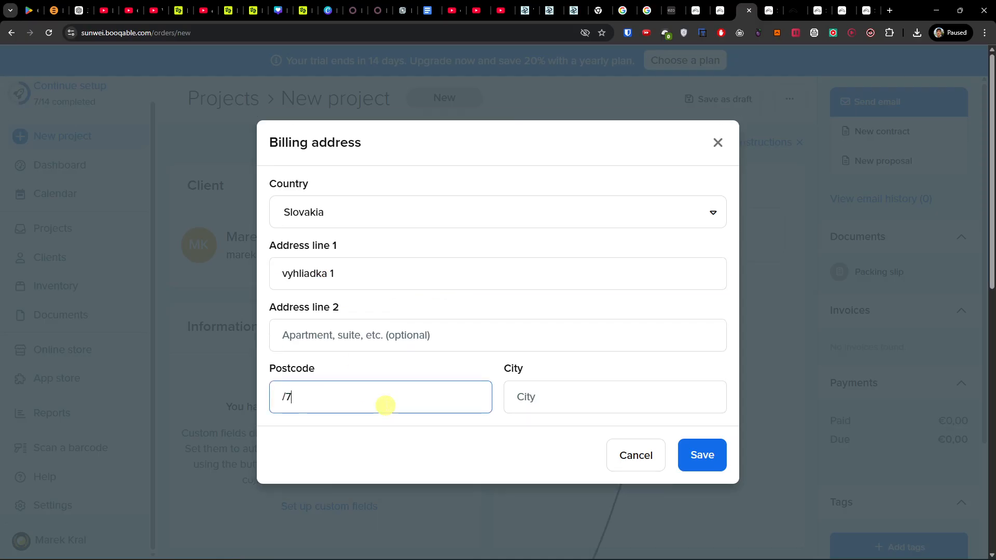
left_click(711, 457)
Step: Correct the billing address's postcode, enter the city and save the address
left_click_drag(430, 414, 405, 391)
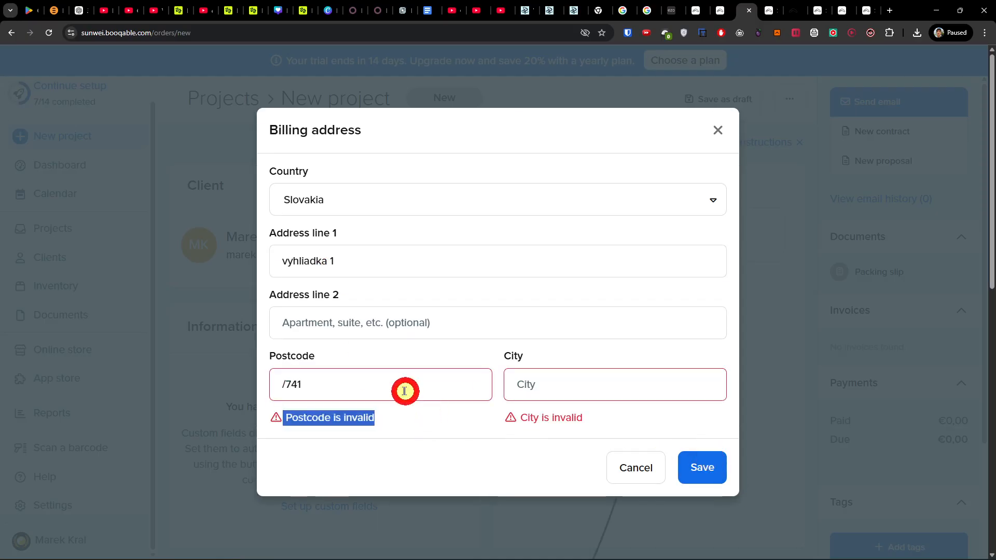
double_click(399, 388)
type("84104")
key("Tab")
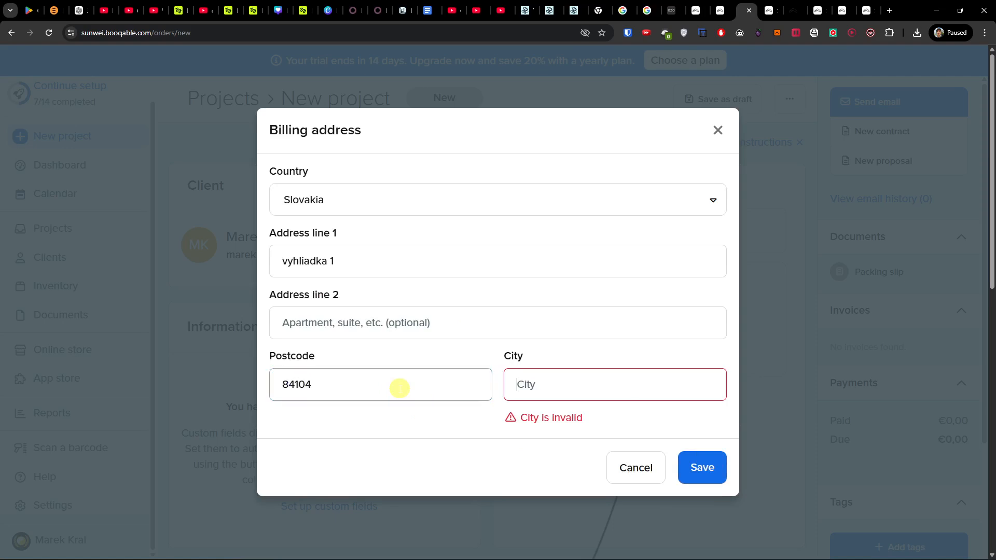
type("Bratislava")
left_click(715, 454)
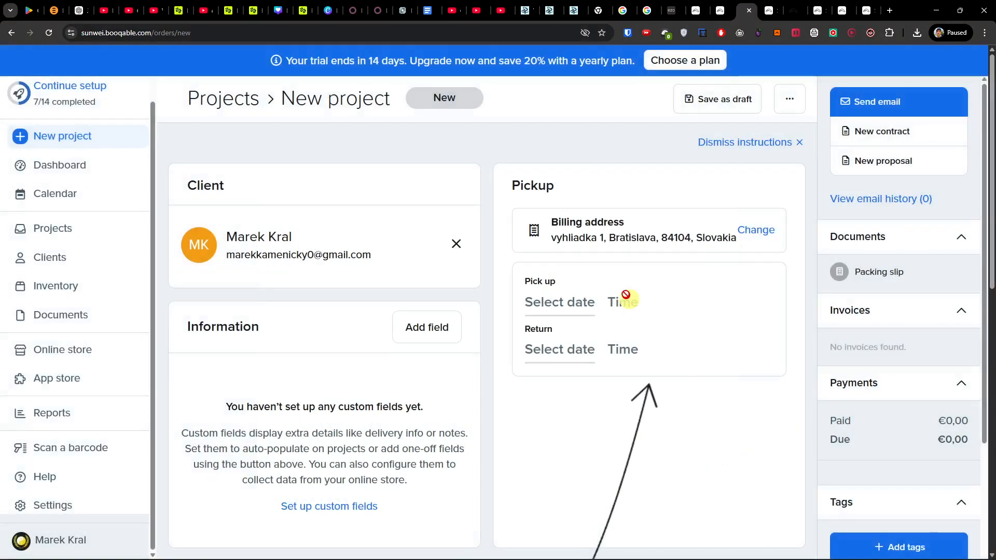
Step: Set the project's pickup to 04-02-2026 at 09:00 and its return to 19-02-2026 at 15:00
left_click(575, 307)
left_click(569, 402)
left_click(620, 438)
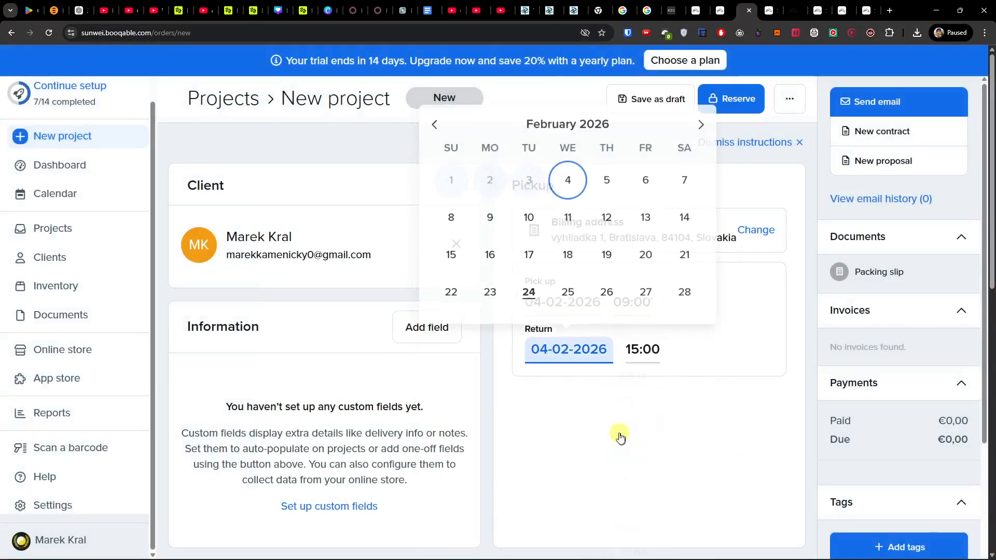
left_click(603, 257)
left_click(624, 416)
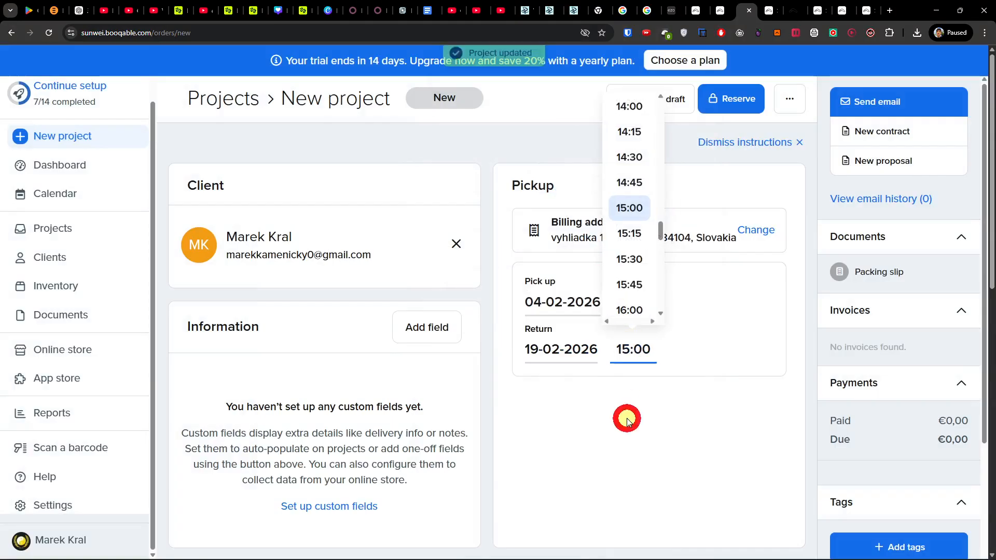
Step: Add one Flower - L product to the project
scroll(625, 426, "down", 6)
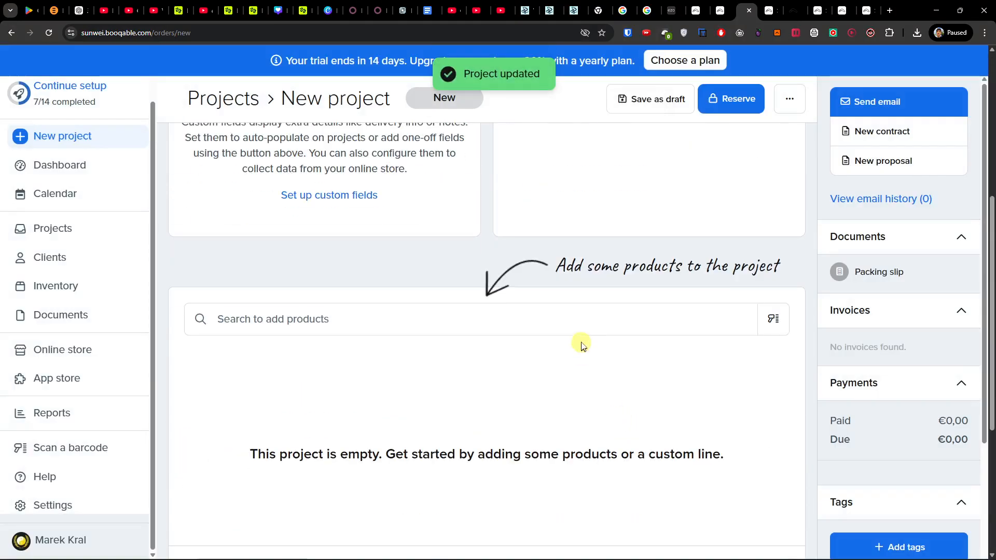
left_click(574, 332)
left_click(503, 414)
left_click(586, 253)
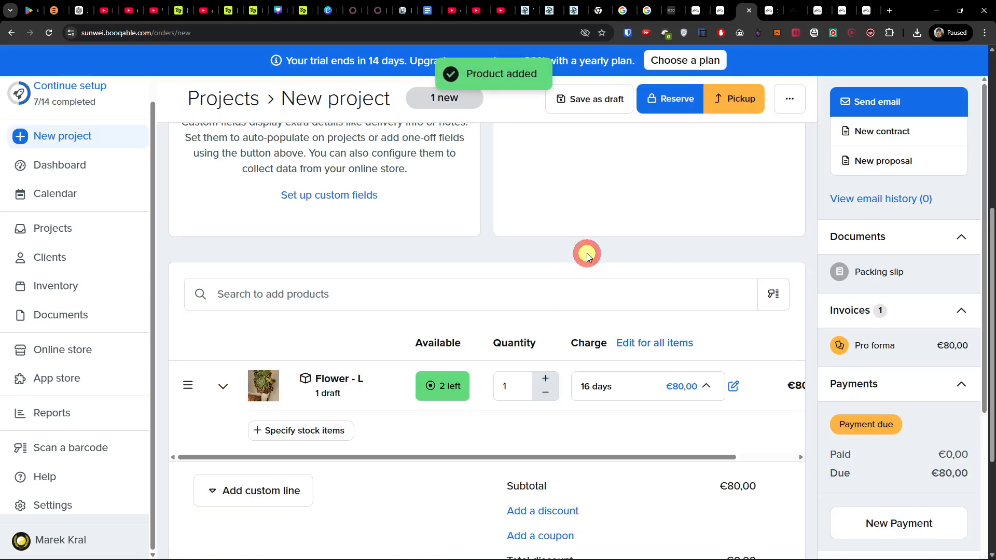
Step: Review the project's line item, totals, client and rental period details, plus its payments, tags and notes sections
scroll(635, 343, "down", 3)
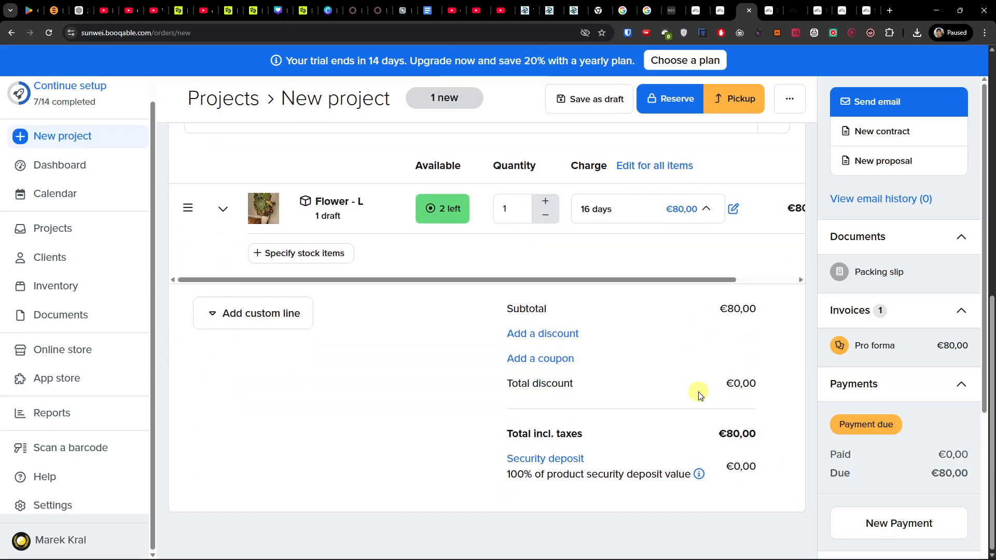
scroll(699, 393, "up", 6)
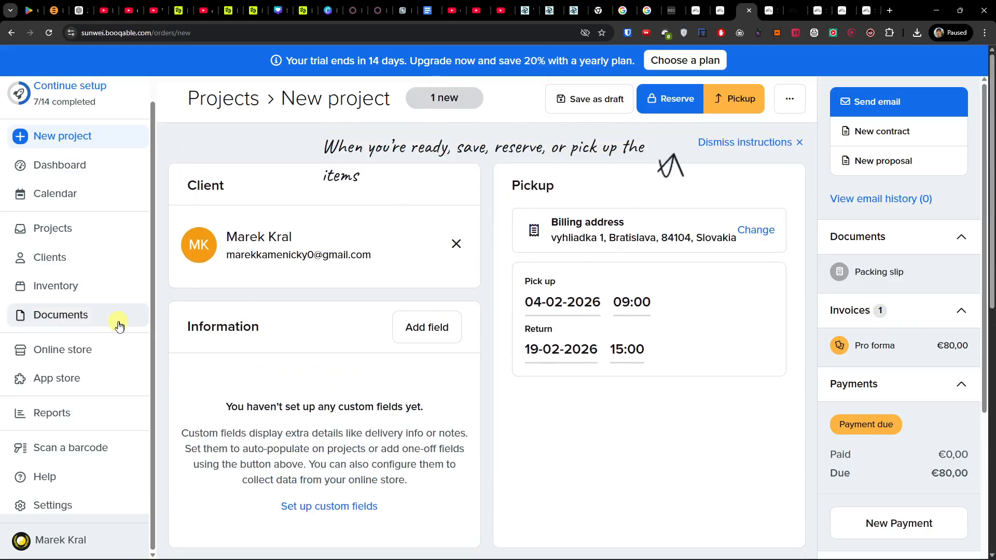
scroll(760, 374, "down", 6)
scroll(763, 377, "down", 3)
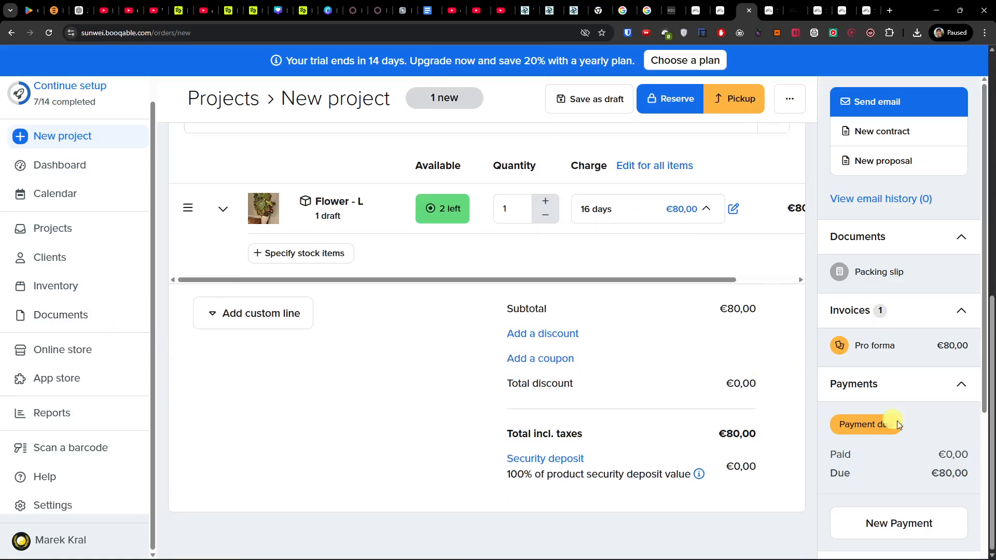
scroll(911, 420, "down", 5)
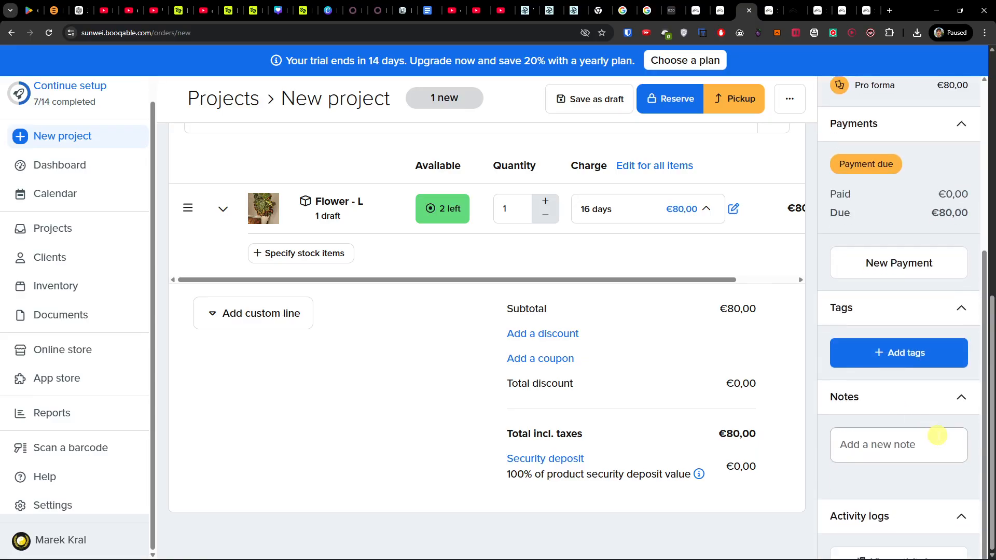
scroll(111, 340, "up", 1)
scroll(112, 344, "down", 1)
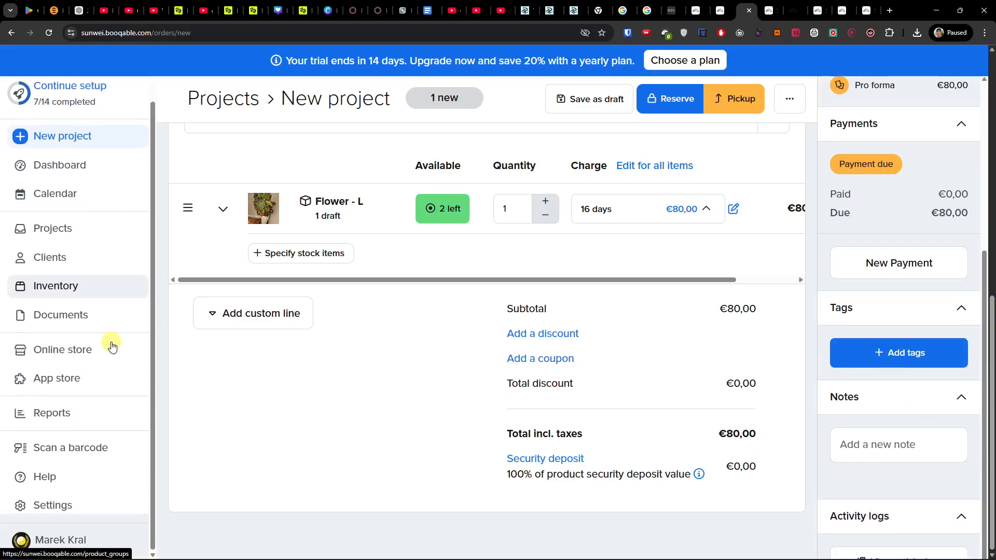
Step: Reserve the new project containing the Flower - L item
scroll(928, 425, "up", 5)
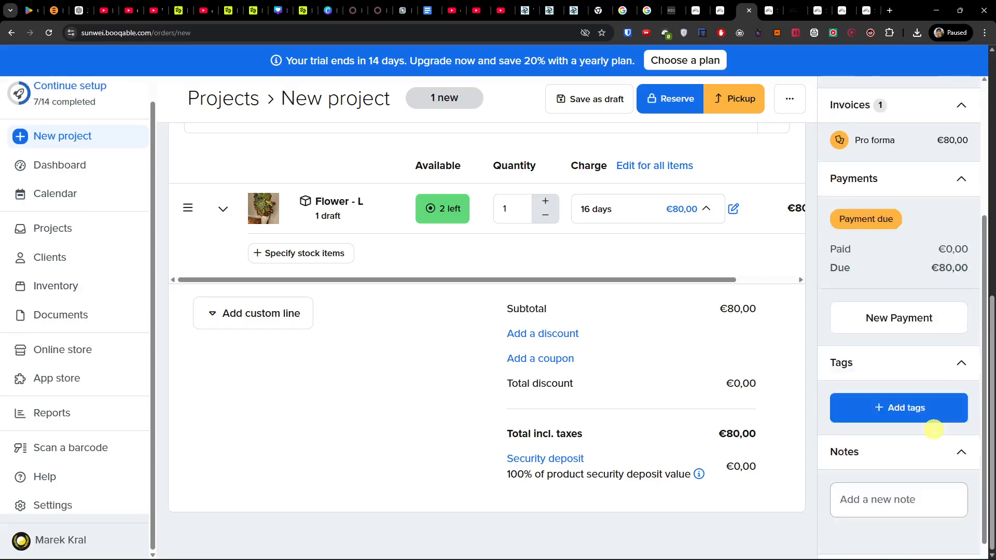
scroll(716, 387, "up", 8)
left_click(678, 99)
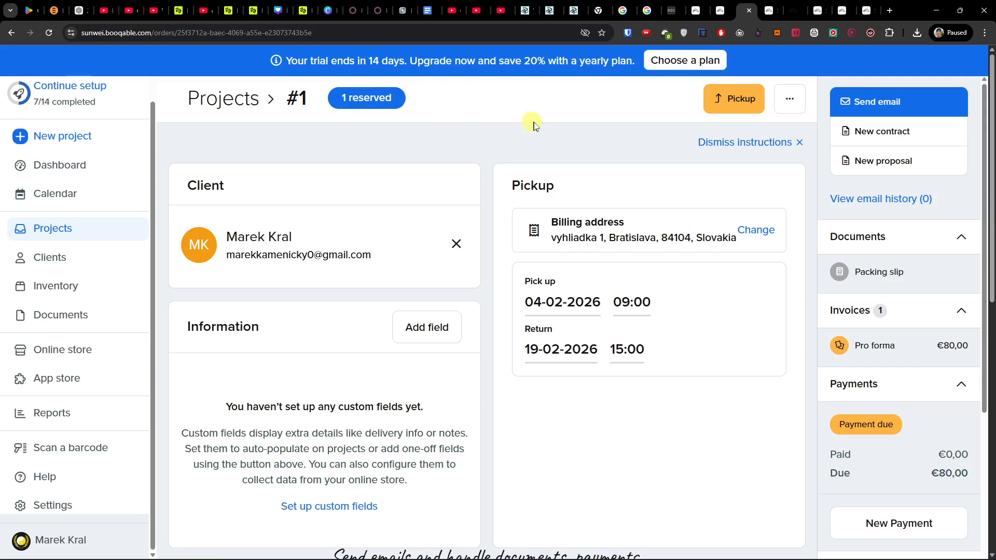
scroll(679, 358, "down", 5)
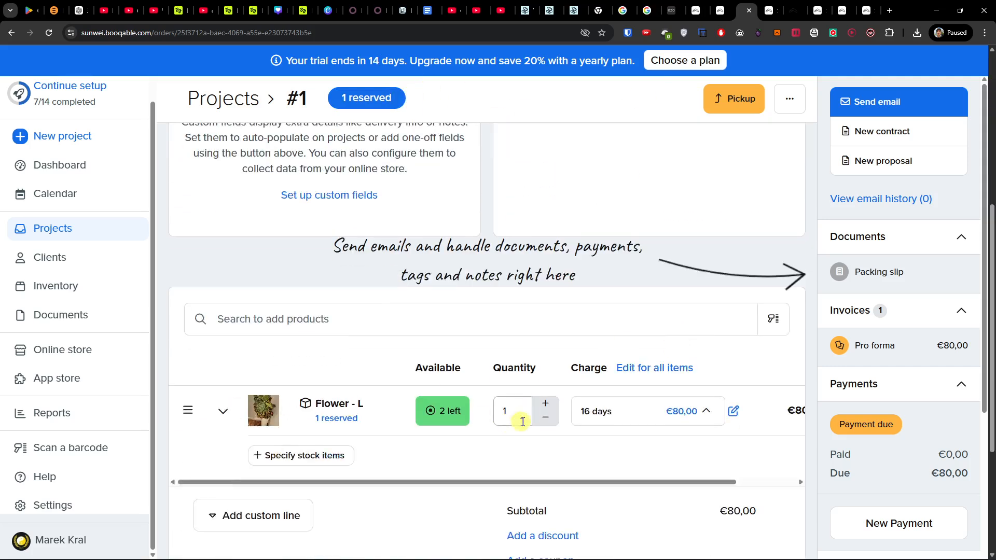
scroll(650, 416, "up", 5)
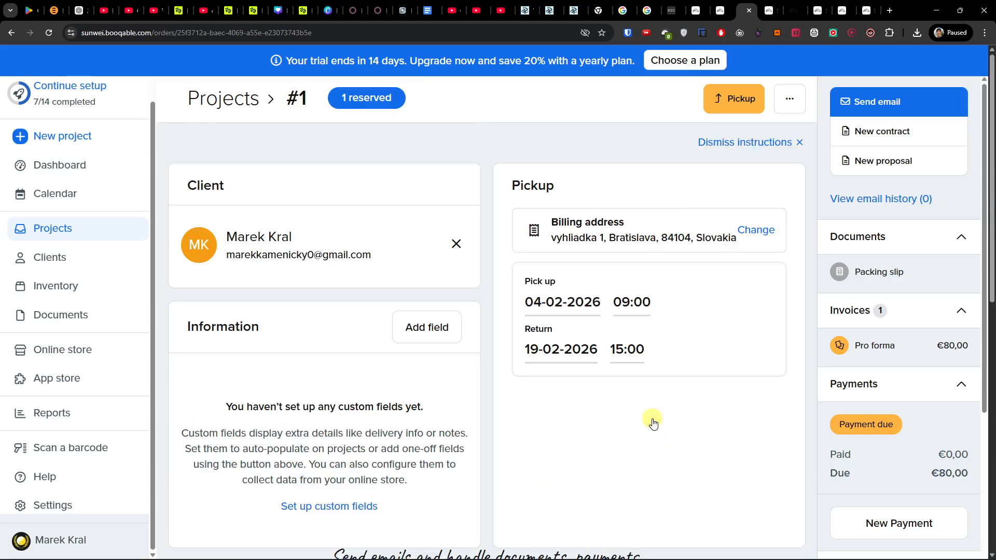
Step: Open and dismiss the project's new email form, and create a new contract for the project
left_click(953, 102)
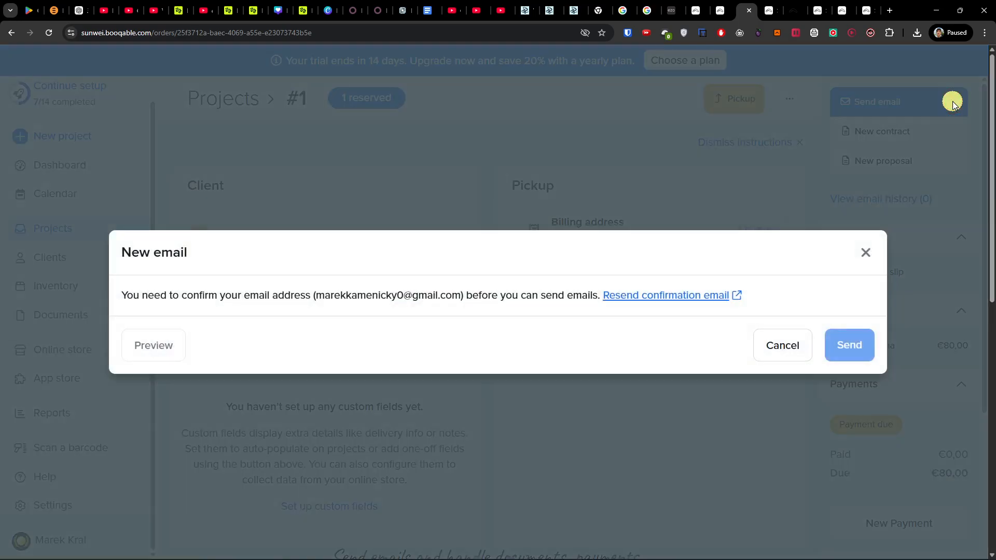
left_click(869, 252)
left_click(892, 129)
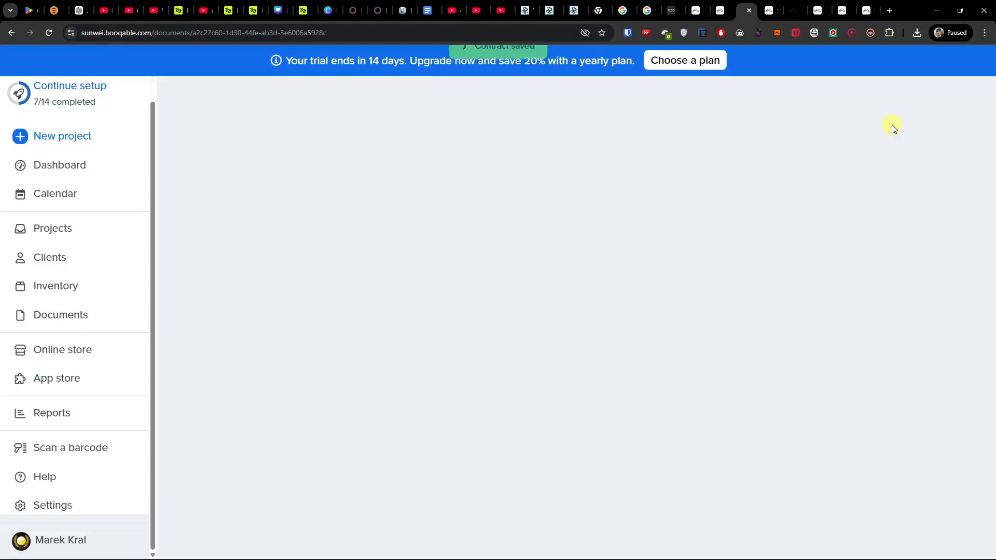
scroll(468, 239, "down", 3)
scroll(465, 236, "up", 5)
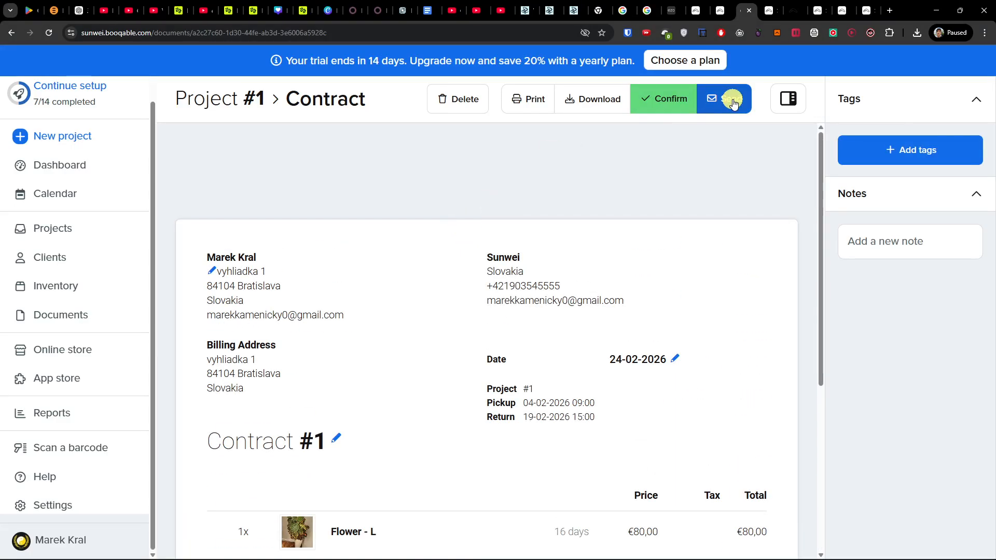
Step: Confirm the contract with a freehand signature
left_click(671, 103)
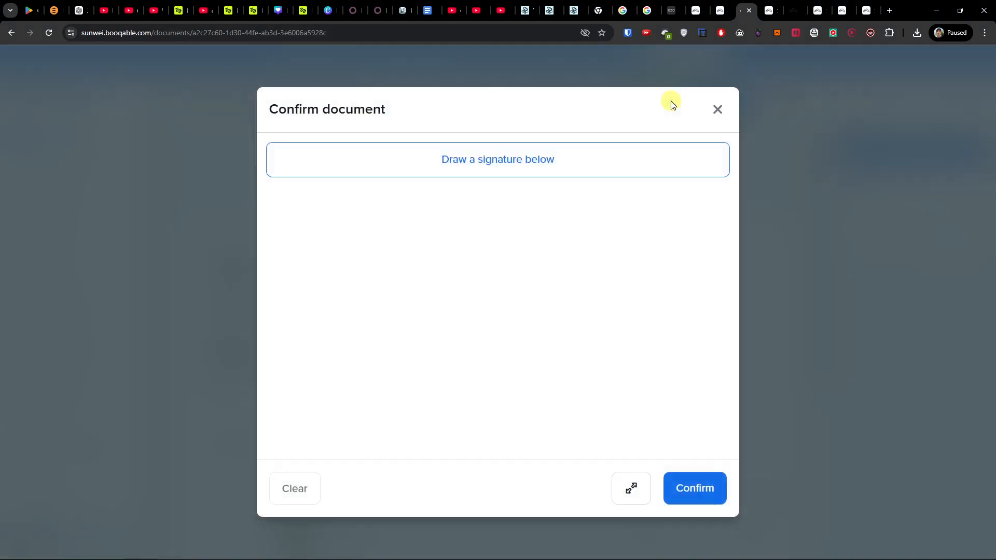
left_click_drag(382, 240, 356, 397)
mouse_move(381, 262)
left_mouse_down()
mouse_move(455, 285)
mouse_move(576, 348)
left_mouse_up()
mouse_move(471, 293)
left_mouse_down()
mouse_move(504, 318)
mouse_move(605, 308)
left_mouse_up()
left_click(653, 488)
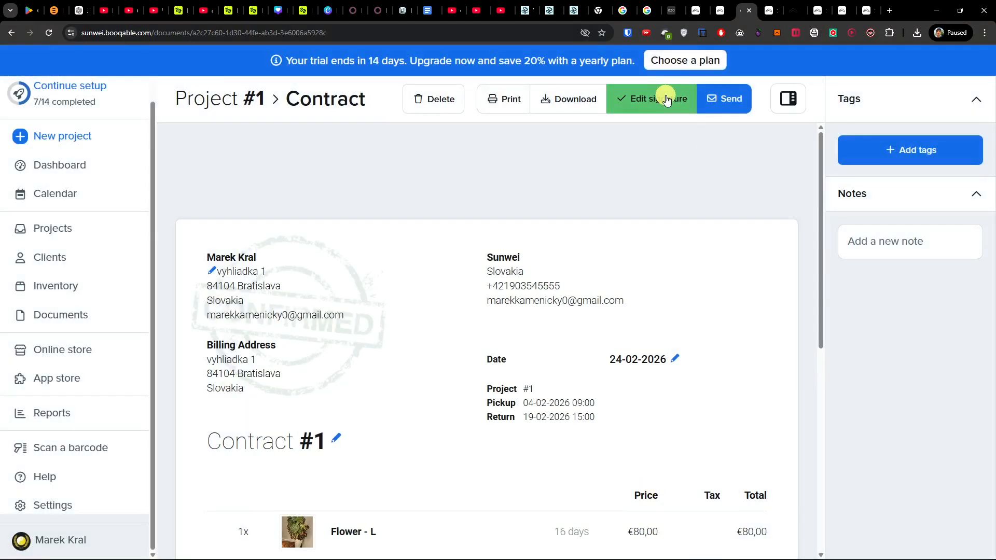
Step: Try to send the signed contract by email, and close the email form
left_click(724, 153)
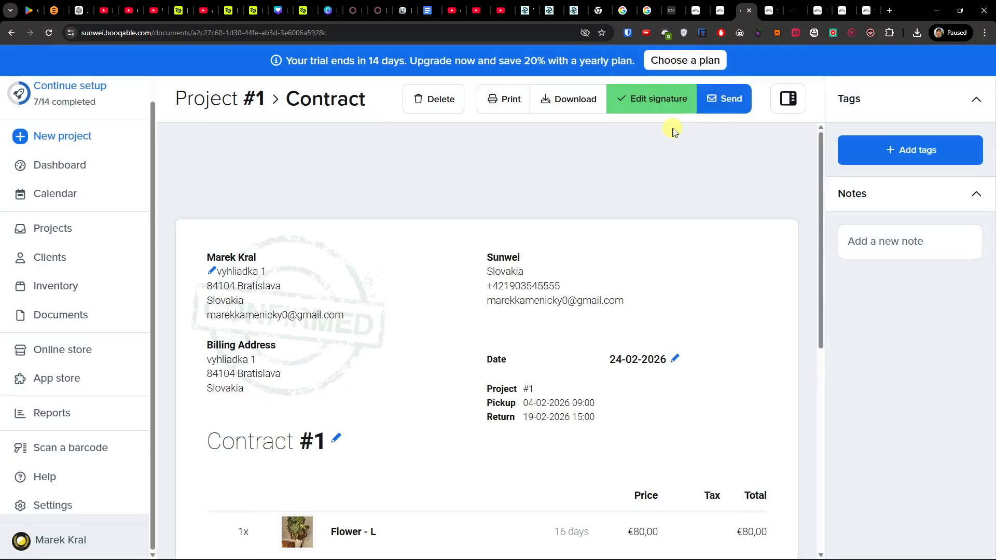
left_click(721, 103)
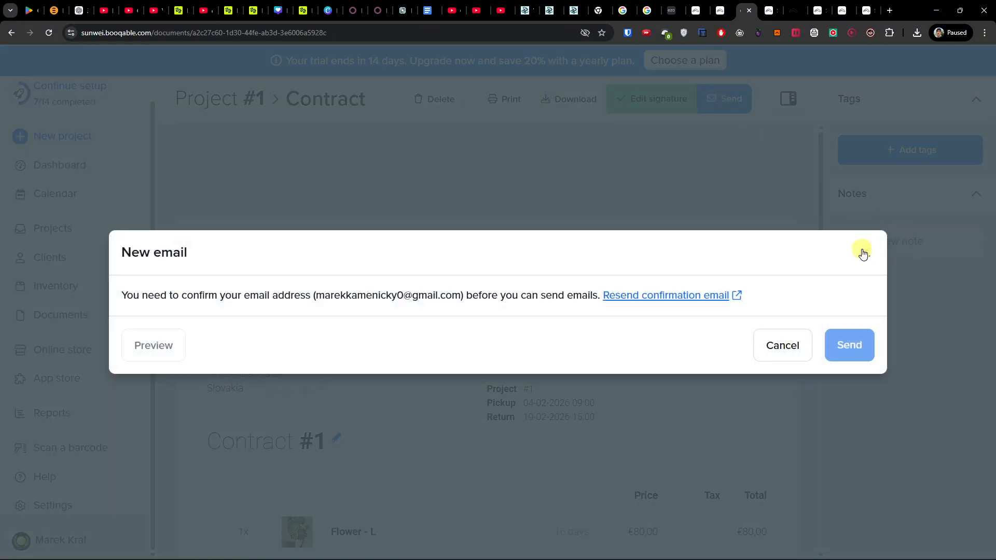
left_click(863, 252)
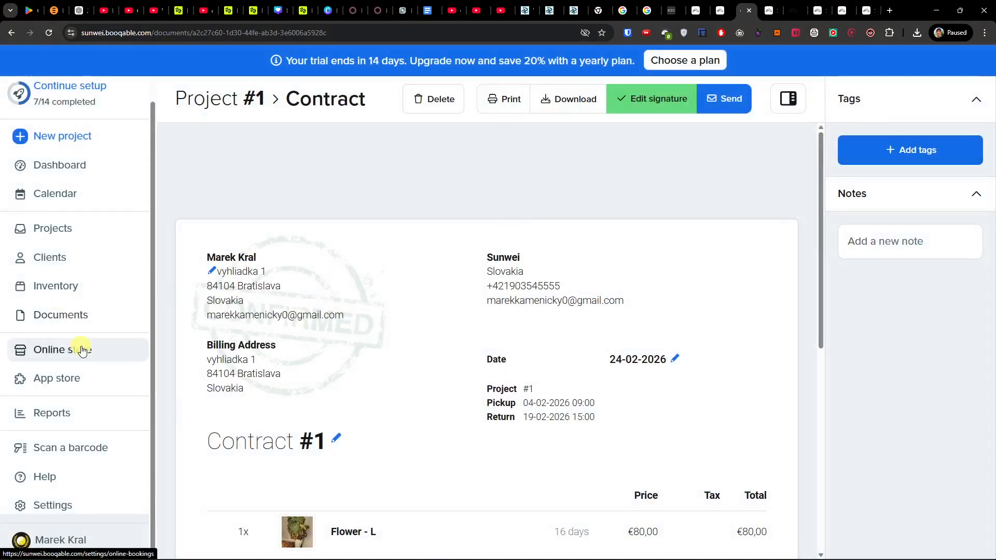
Step: Return to the setup checklist and follow its "Pick up a project" task to the projects list
scroll(83, 321, "up", 2)
left_click(82, 139)
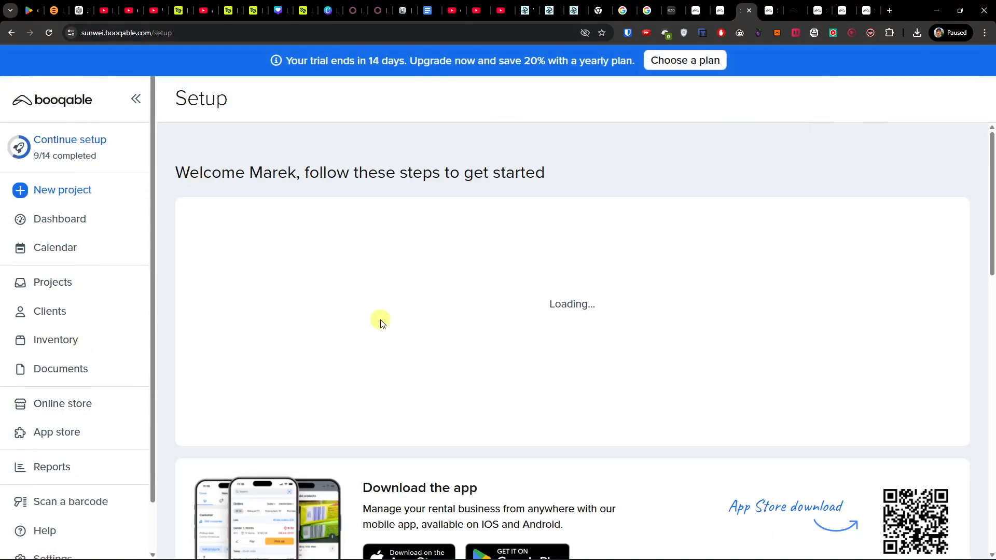
scroll(415, 331, "down", 10)
scroll(455, 349, "down", 4)
scroll(455, 347, "up", 6)
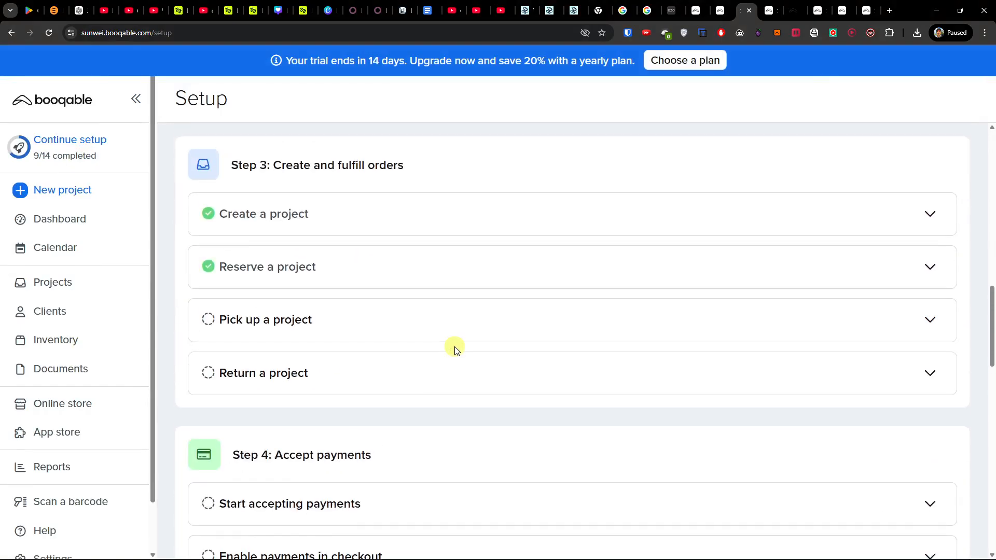
left_click(299, 322)
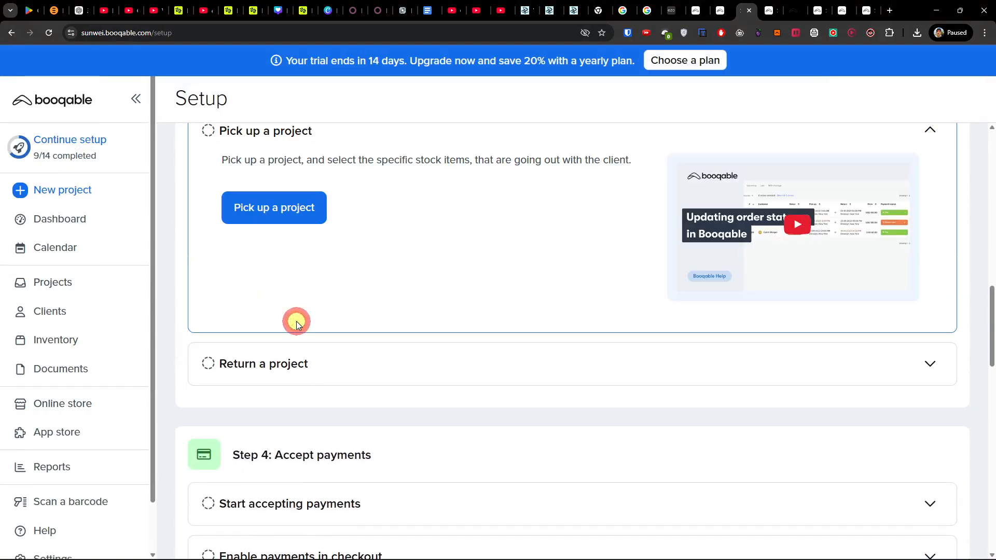
scroll(297, 322, "up", 2)
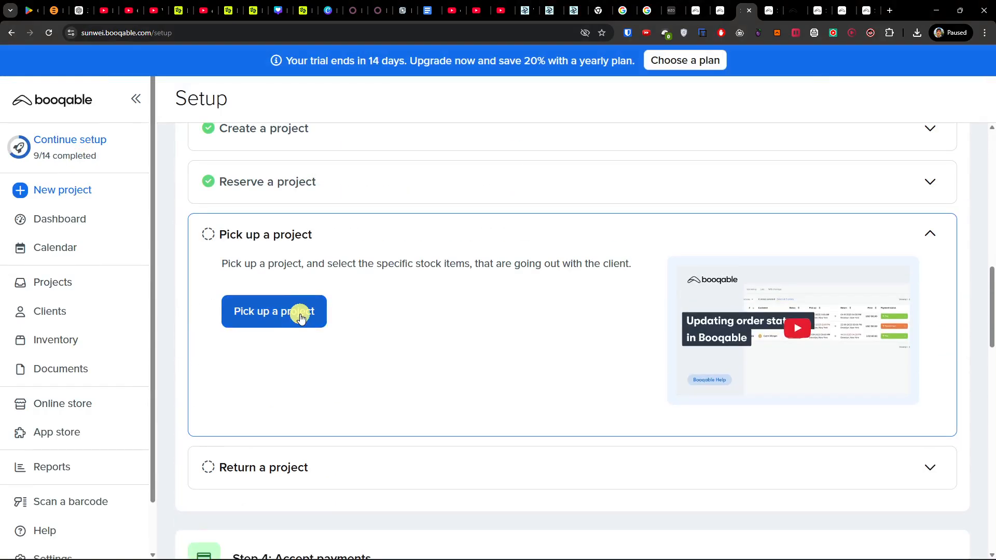
left_click(301, 318)
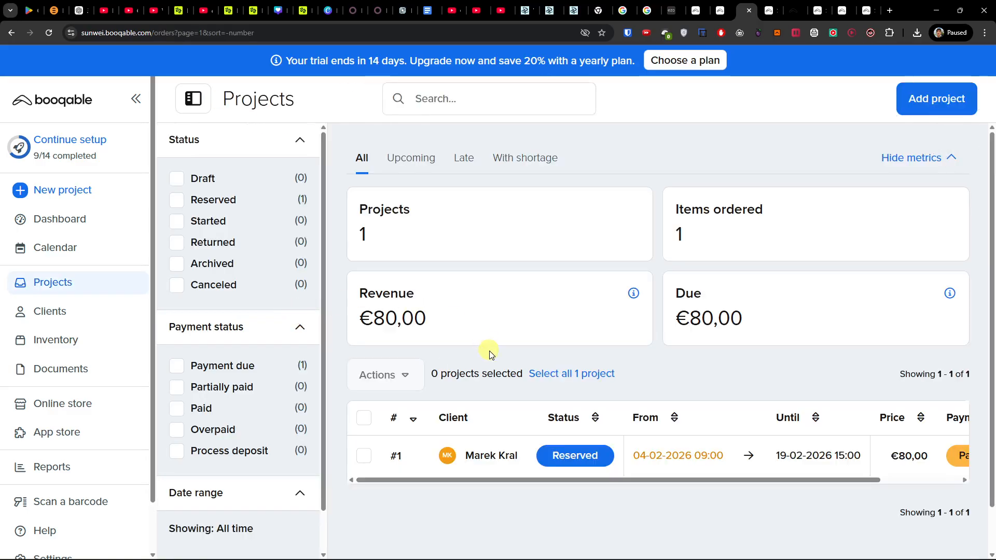
Step: Open project #1 from the list and review its client, rental period, line item and totals
scroll(493, 395, "down", 1)
left_click_drag(477, 435, 445, 422)
left_click(899, 410)
left_click(491, 403)
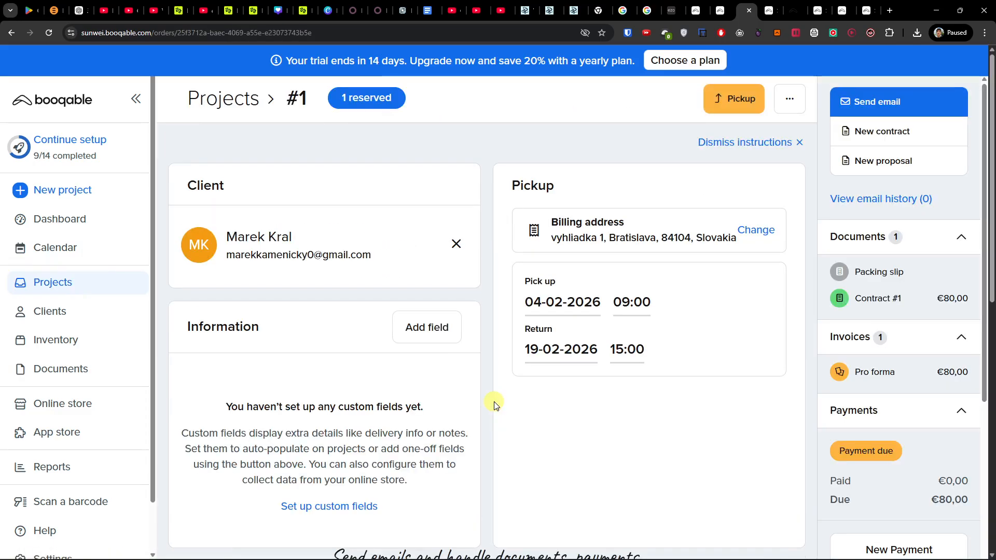
scroll(493, 405, "down", 8)
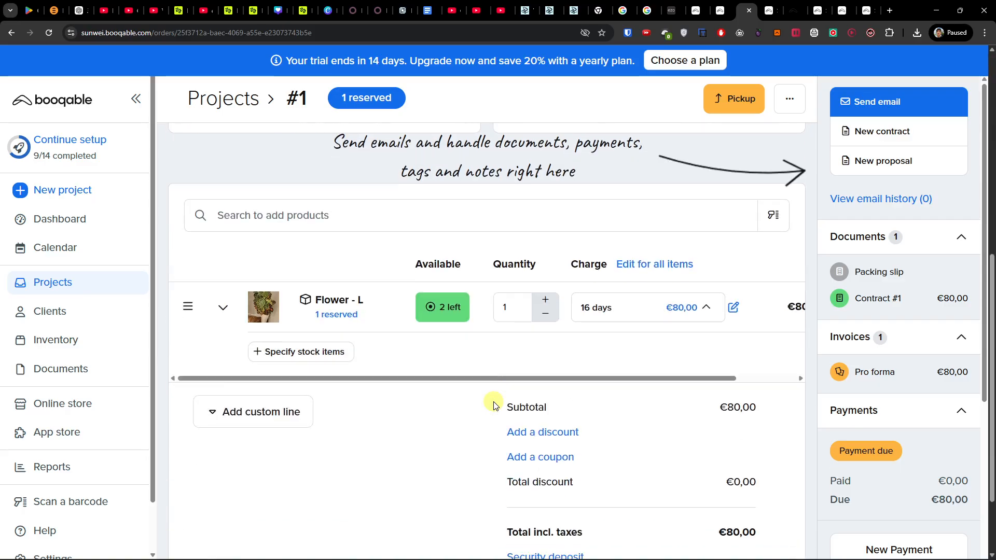
scroll(493, 404, "down", 2)
scroll(493, 405, "up", 10)
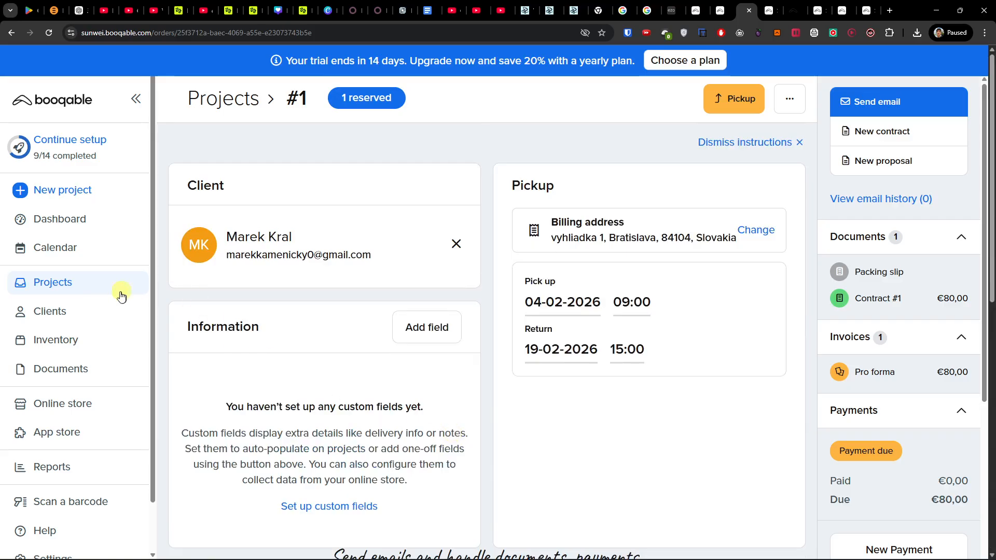
Step: Follow the setup checklist's "Return a project" task to the projects list and open reserved project #1
left_click(93, 143)
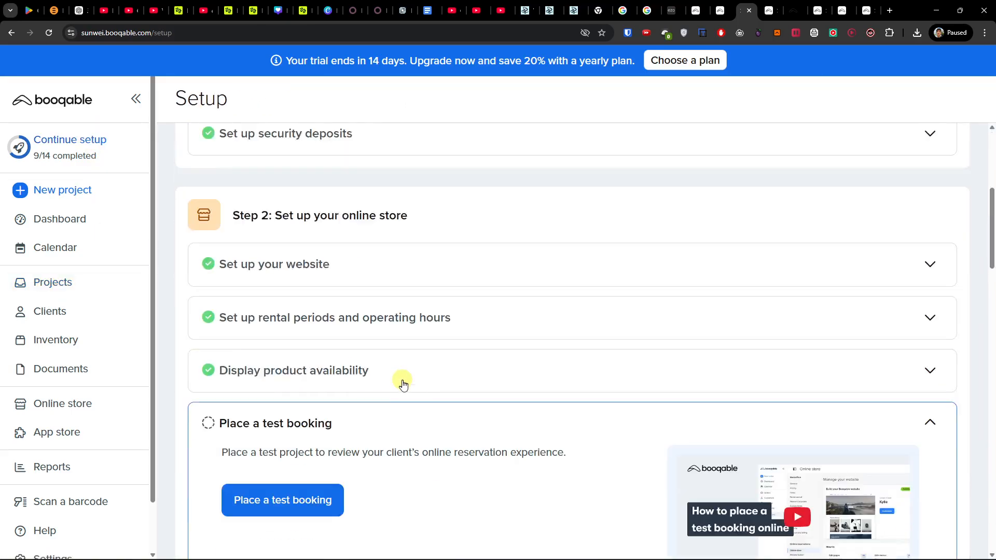
scroll(404, 384, "down", 10)
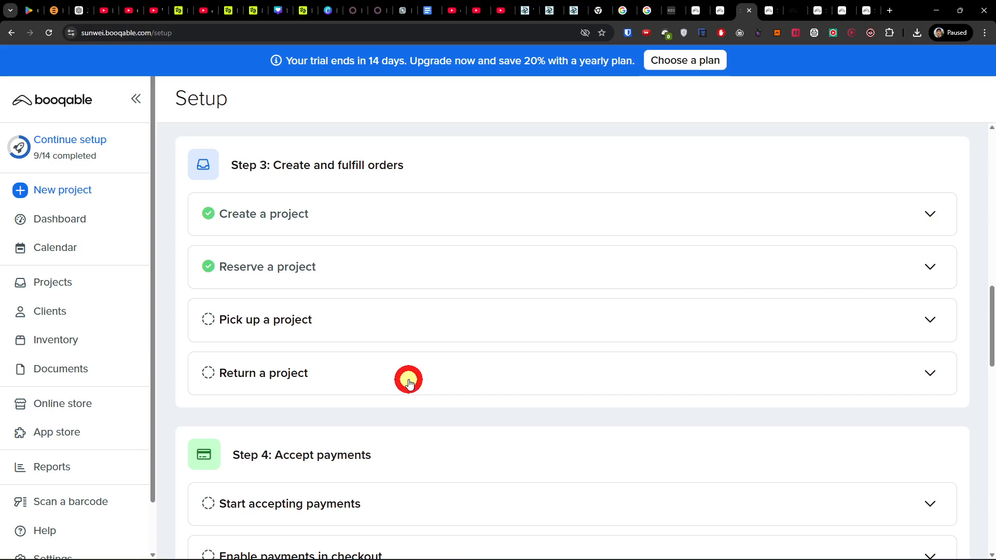
left_click(408, 383)
left_click(273, 260)
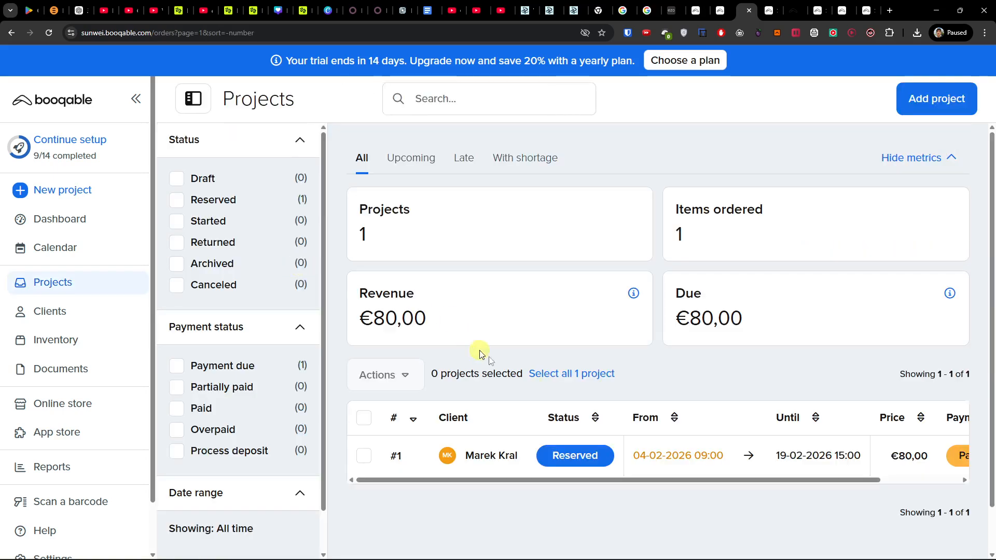
left_click_drag(658, 480, 666, 480)
left_click(355, 455)
left_click_drag(445, 479, 669, 475)
left_click(733, 459)
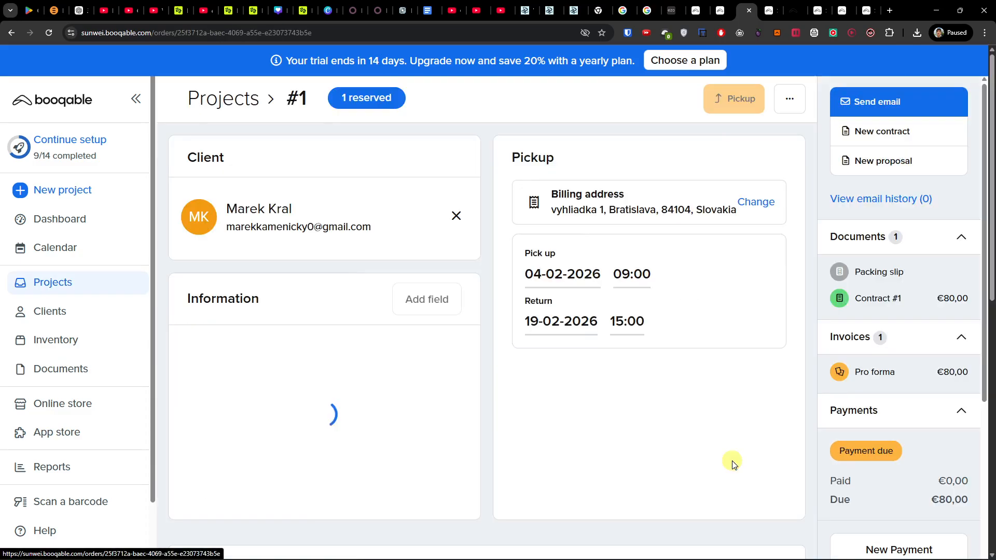
Step: Pick up the project's Flower - L item, specifying FLOWER-6 as the stock item going out
left_click(721, 102)
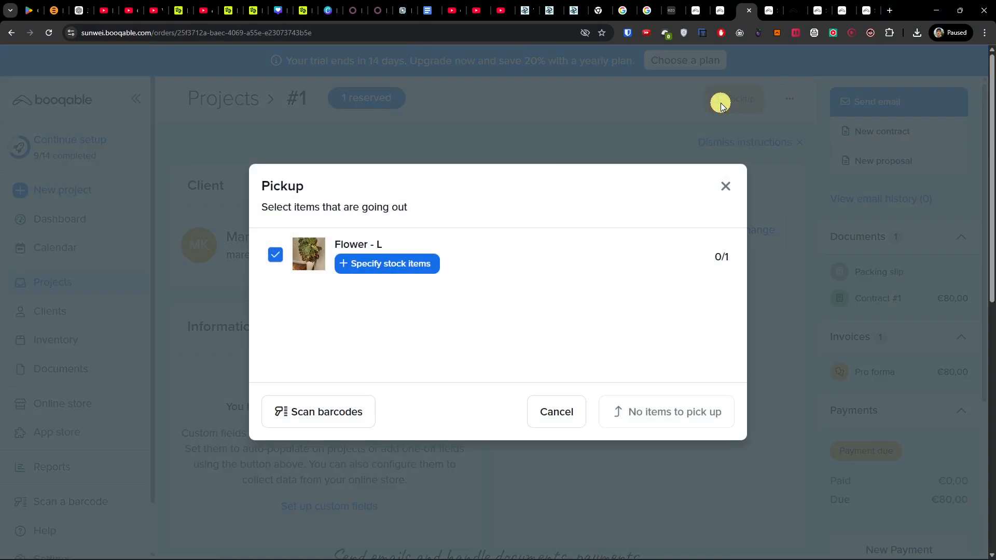
left_click(656, 259)
left_click(418, 264)
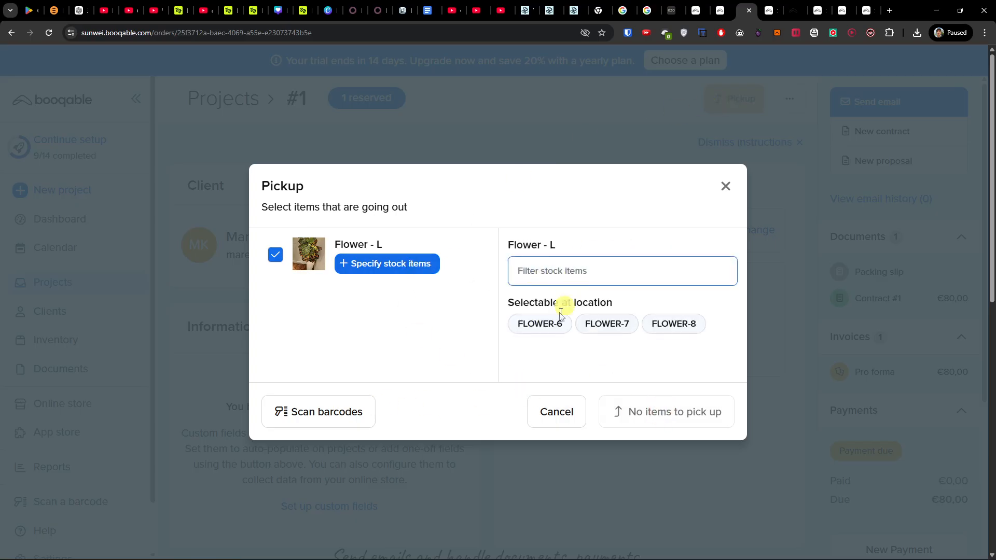
left_click(539, 324)
left_click(649, 406)
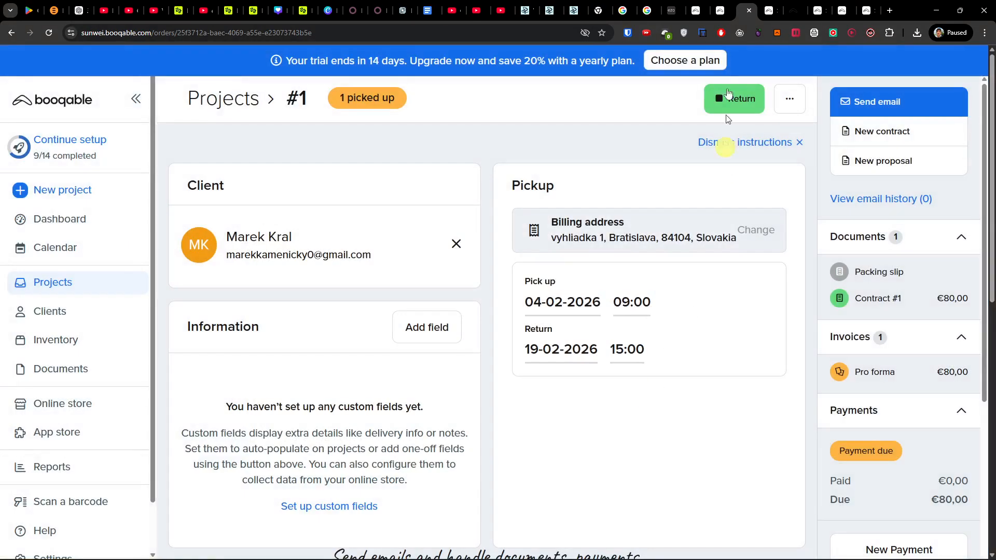
Step: Return the picked-up FLOWER-6 item without keeping any security deposit
scroll(620, 265, "down", 8)
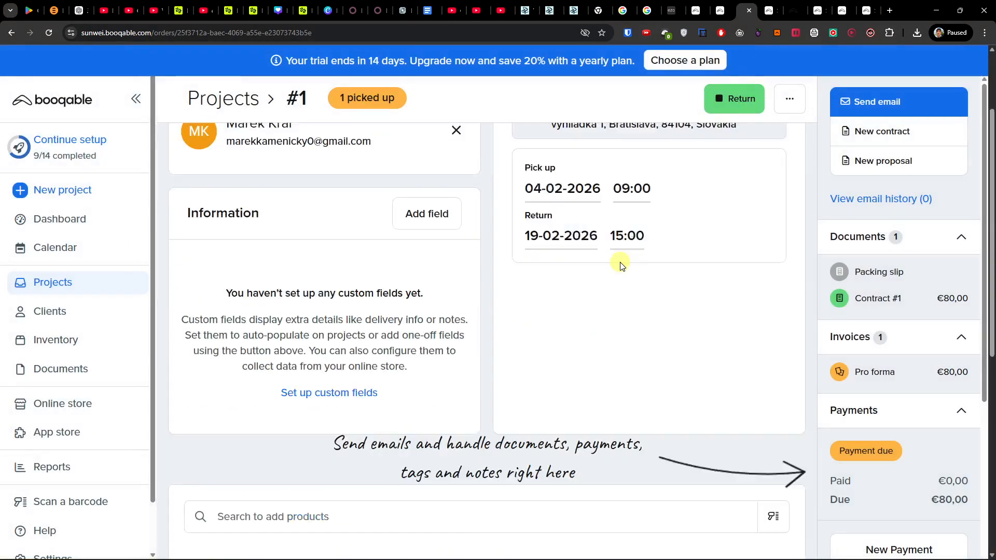
scroll(620, 264, "up", 8)
left_click(728, 107)
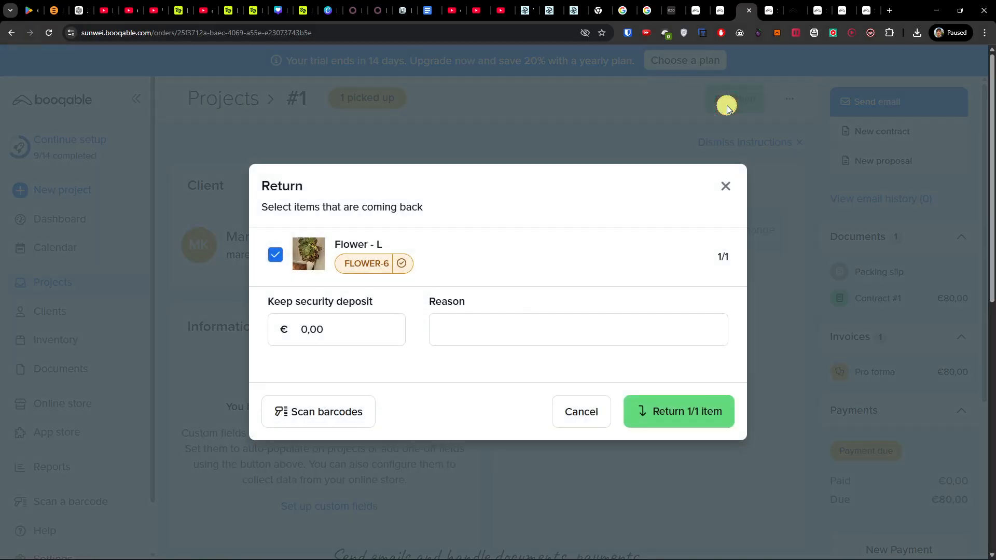
left_click(643, 414)
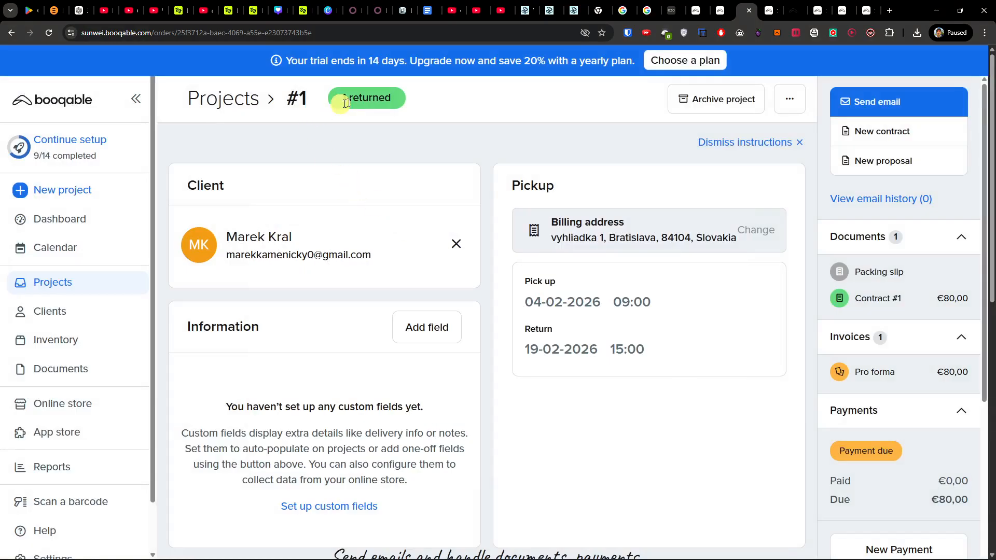
Step: View the payment provider settings through the checklist's "Start accepting payments" task, and go back to the checklist's "Accept payments" section
left_click(72, 145)
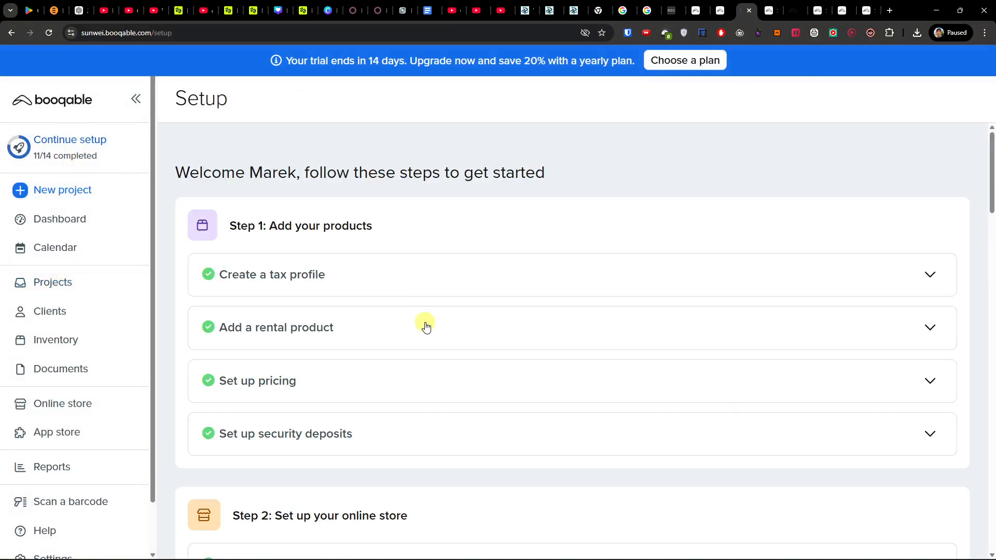
scroll(425, 327, "down", 20)
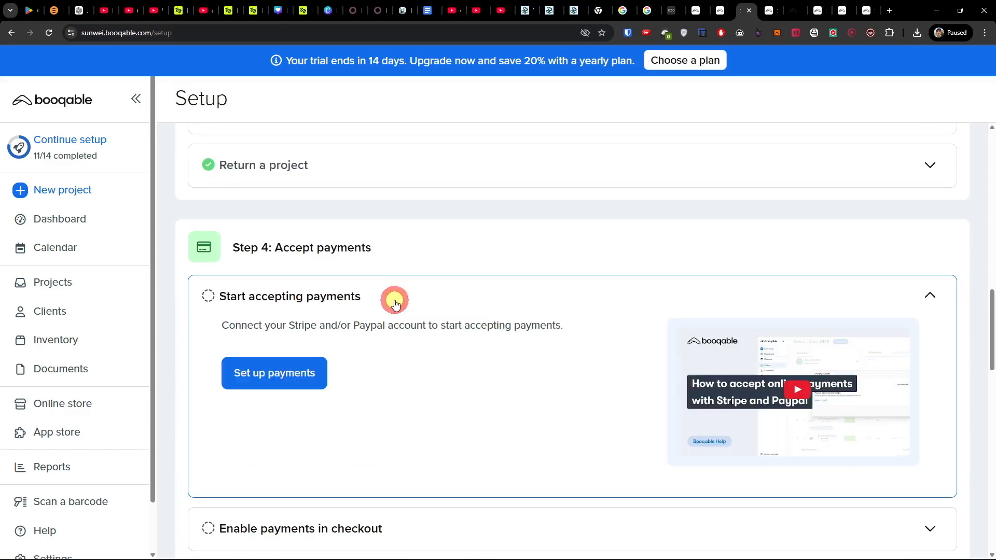
left_click(314, 371)
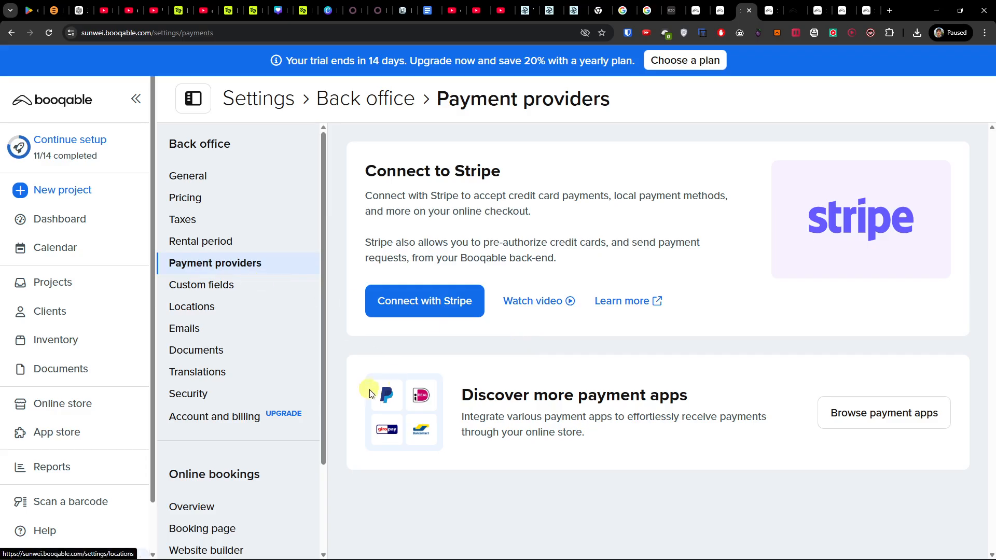
left_click(250, 261)
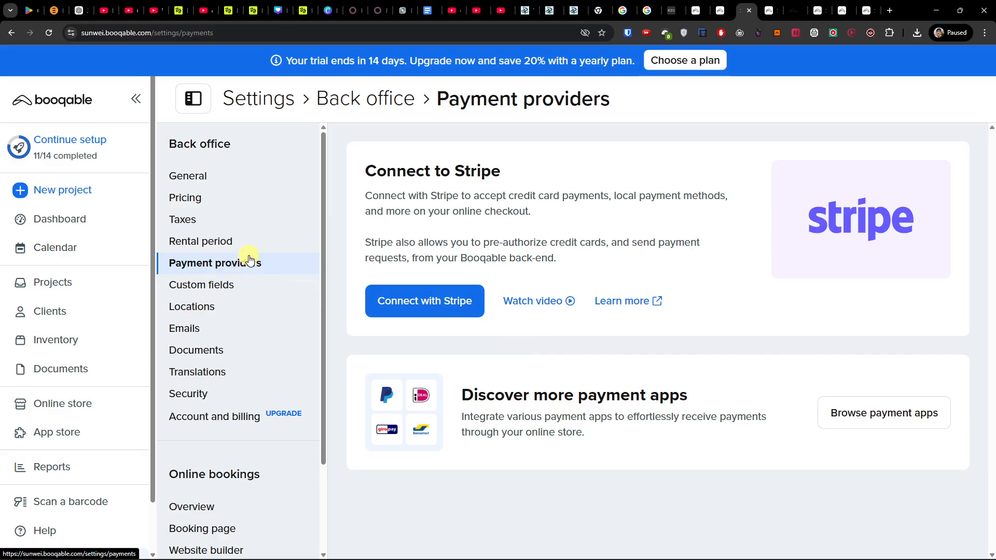
left_click(73, 140)
scroll(357, 344, "down", 15)
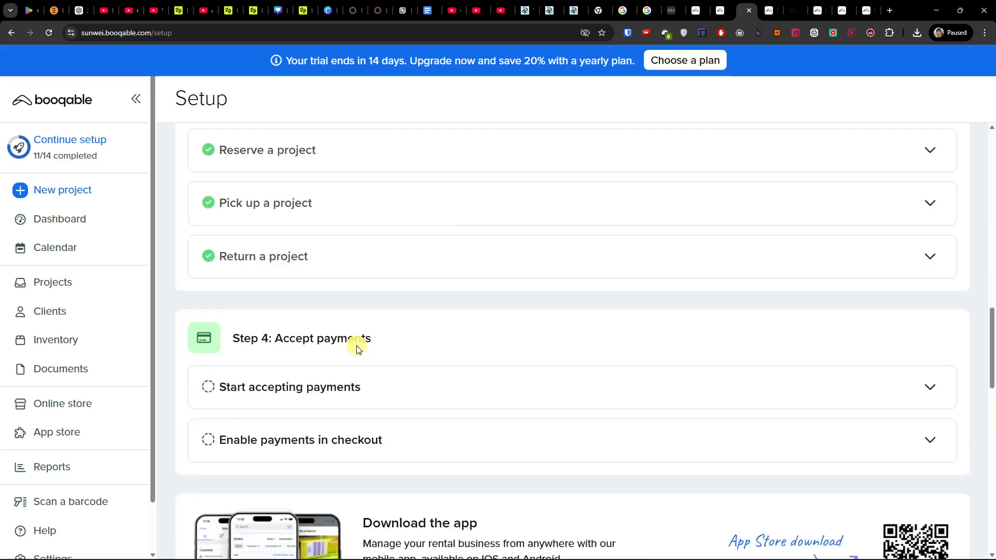
Step: View the payments in checkout settings through the checklist's "Enable payments in checkout" task
scroll(357, 347, "up", 5)
scroll(345, 282, "up", 2)
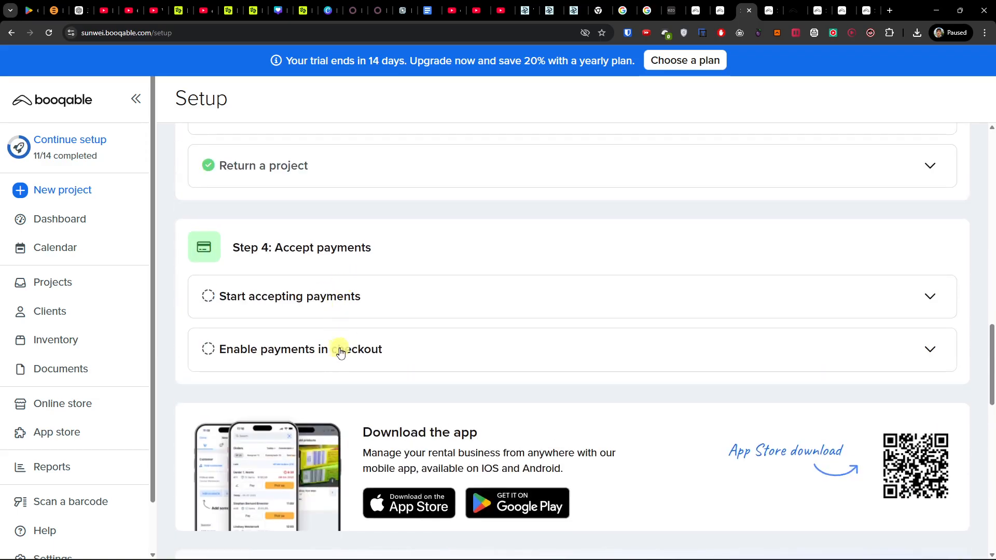
left_click(340, 359)
scroll(340, 358, "down", 2)
left_click(334, 320)
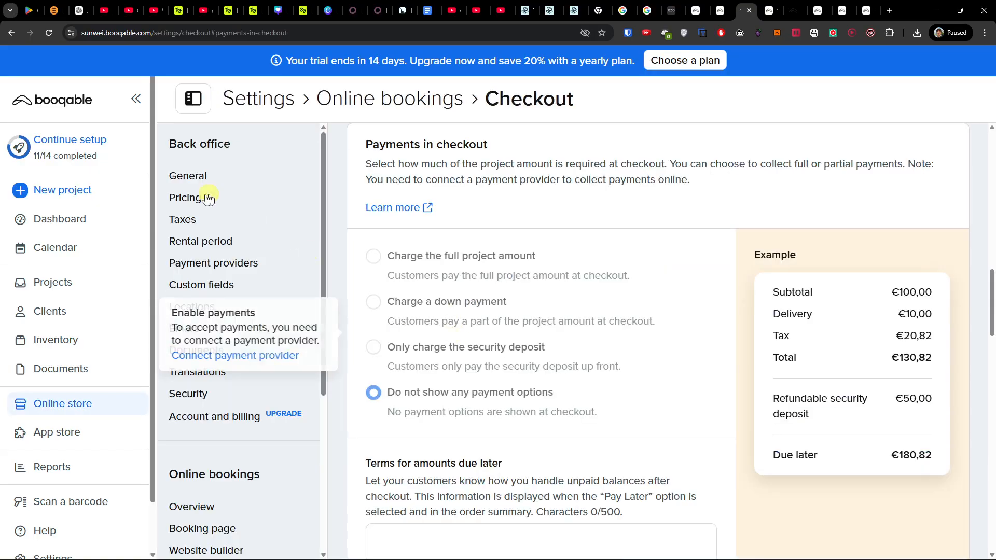
Step: Open returned project #1 from the projects list and look through its details, documents and payments
left_click(92, 288)
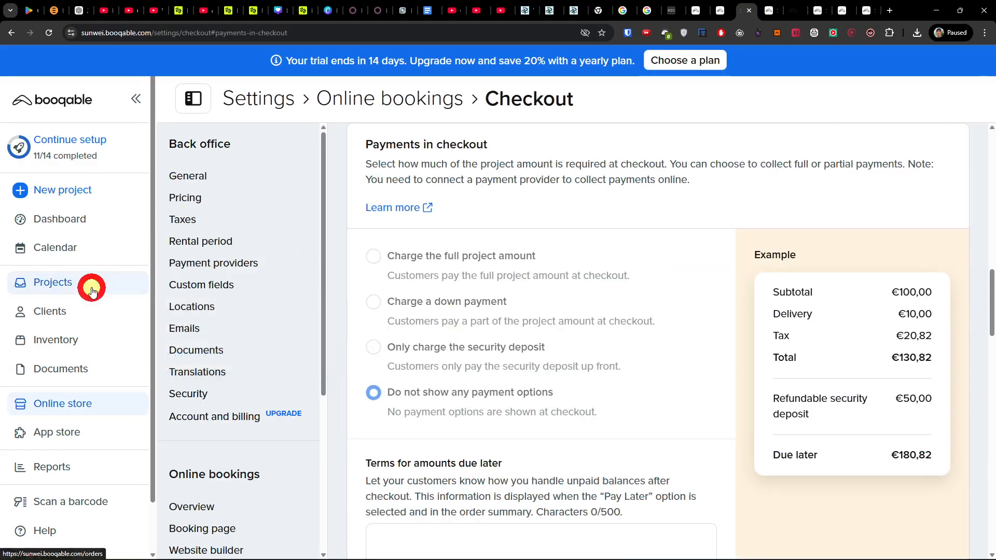
scroll(492, 405, "down", 1)
left_click_drag(466, 433, 551, 443)
left_click(552, 444)
left_click_drag(485, 431, 505, 433)
left_click(483, 410)
scroll(487, 243, "down", 8)
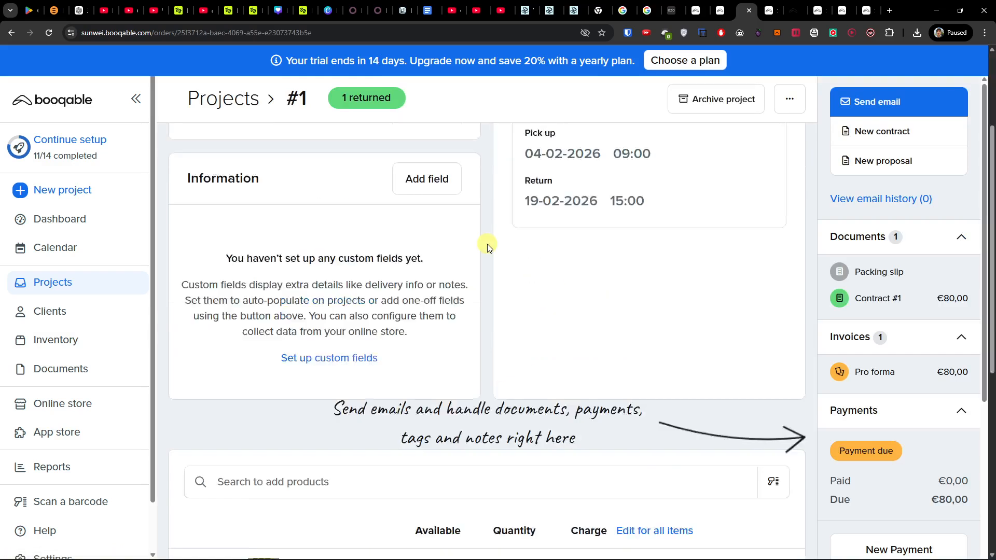
scroll(488, 247, "up", 8)
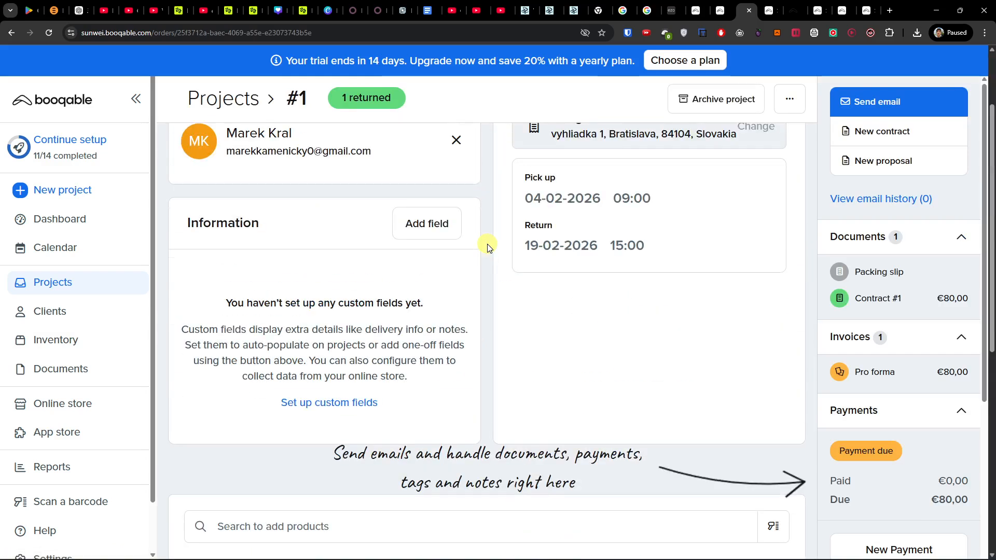
Step: Create a new proposal for project #1 and review the proposal document from header to footer
left_click(910, 161)
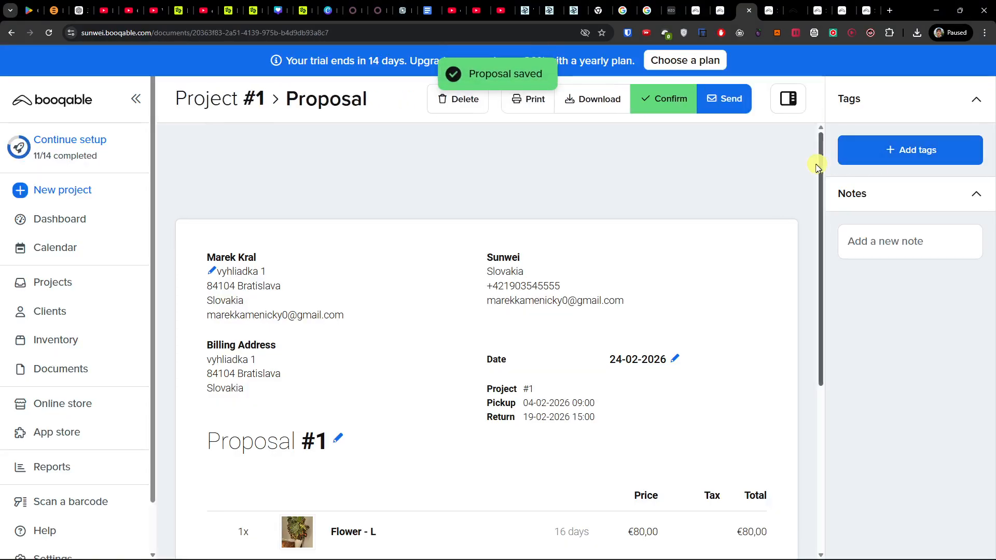
scroll(641, 233, "down", 3)
scroll(641, 235, "down", 2)
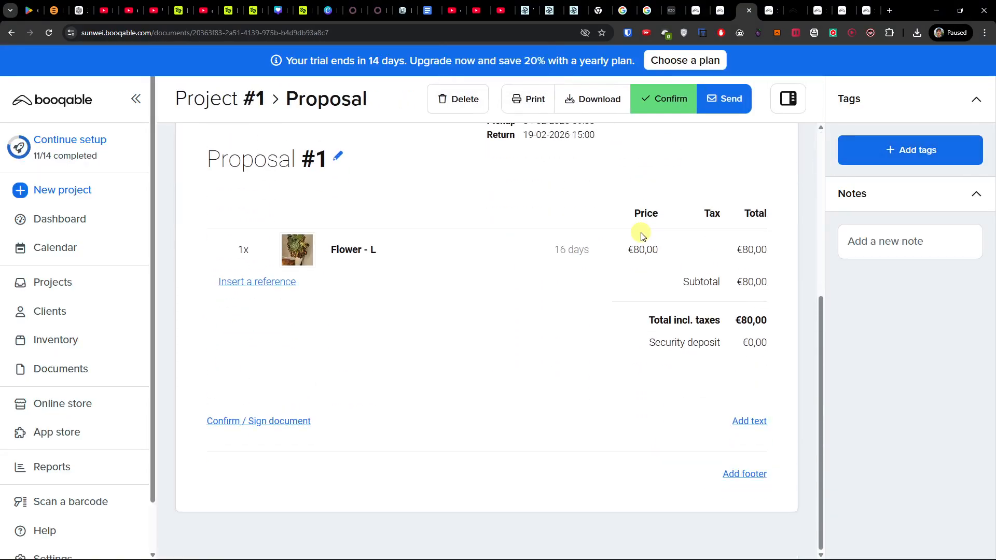
scroll(638, 238, "up", 5)
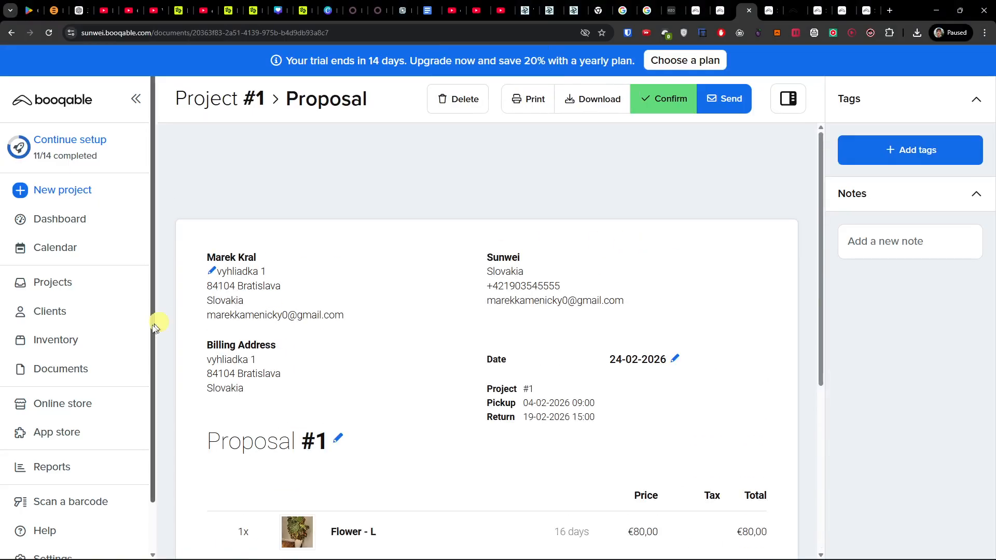
Step: Open the account's reports section
left_click(113, 464)
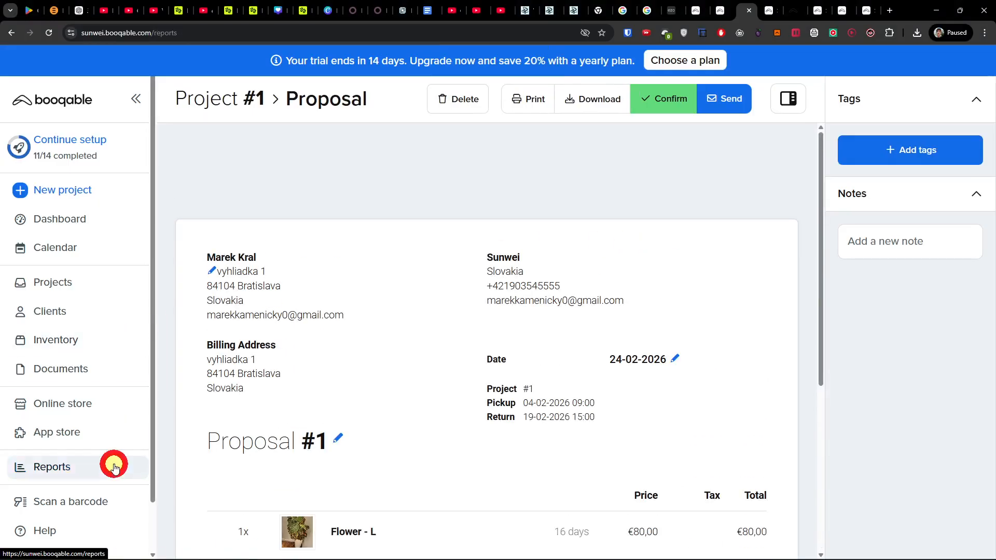